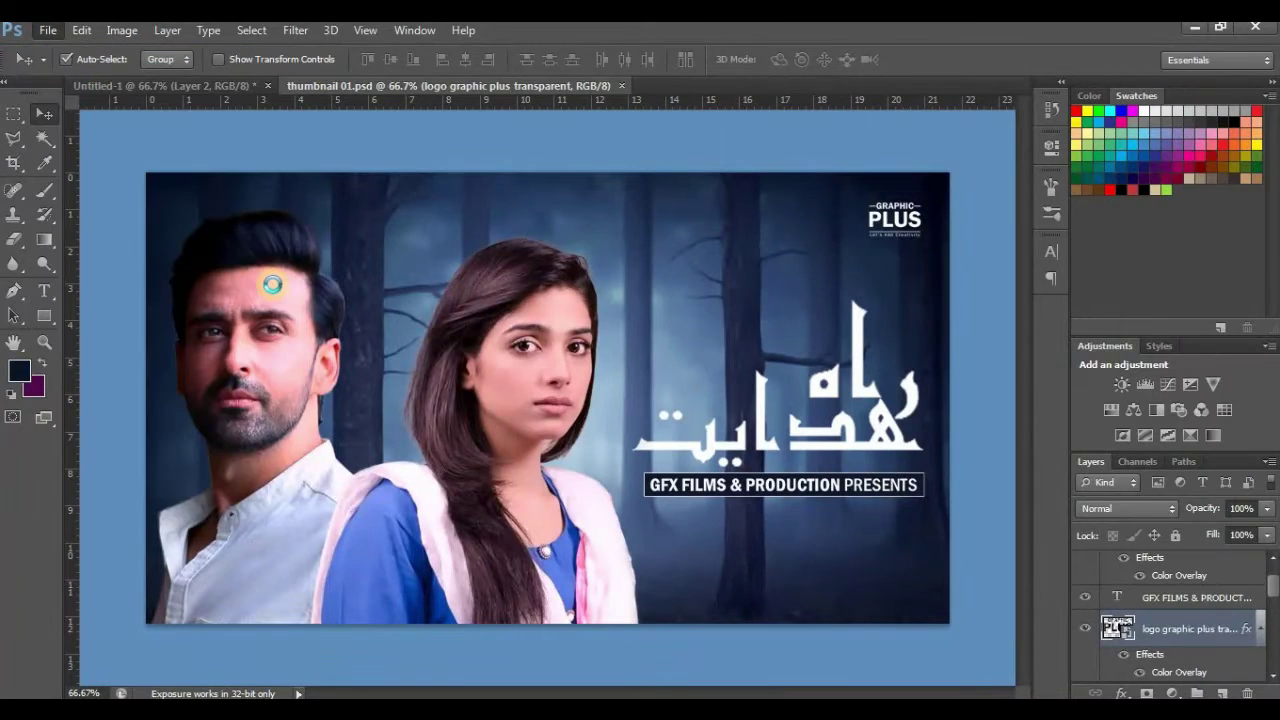
Step: Create a new 'drama poster' document from the International Paper preset at A4 size, 300 ppi
{"action": "key", "text": "ctrl+n"}
{"action": "type", "text": "drama poster"}
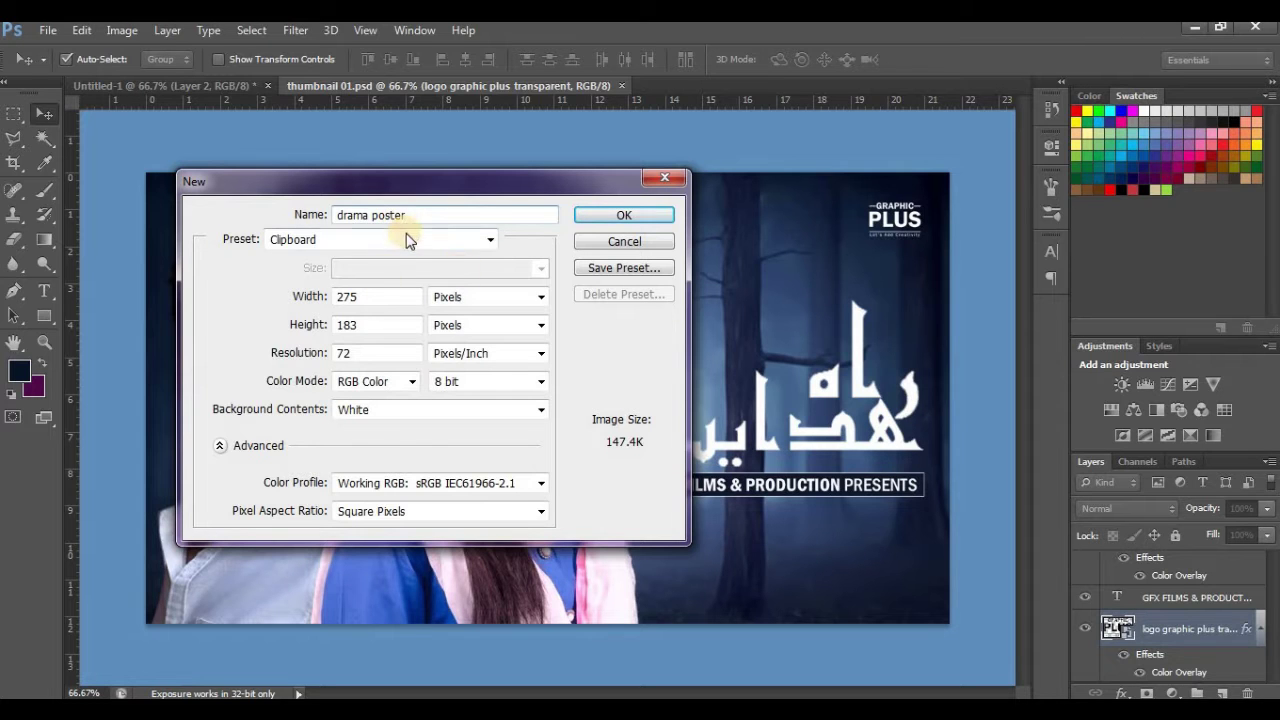
{"action": "left_click", "coordinate": [408, 240]}
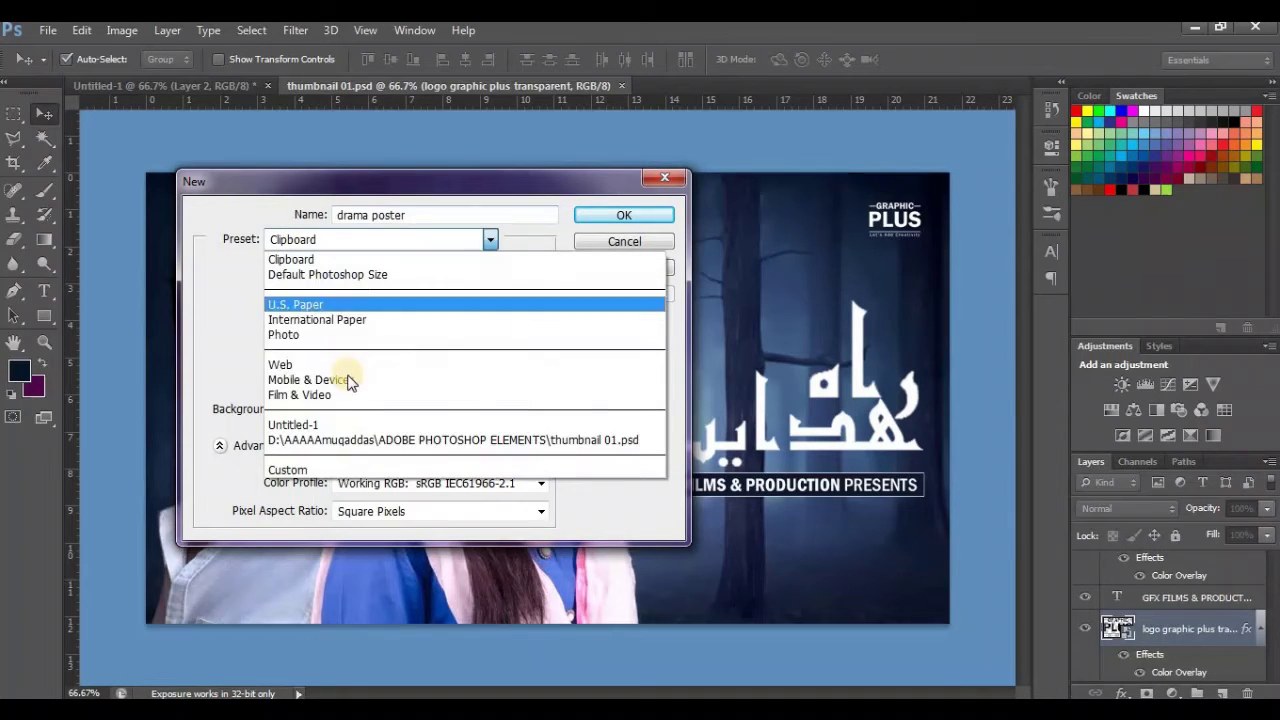
{"action": "left_click", "coordinate": [345, 323]}
{"action": "left_click", "coordinate": [378, 270]}
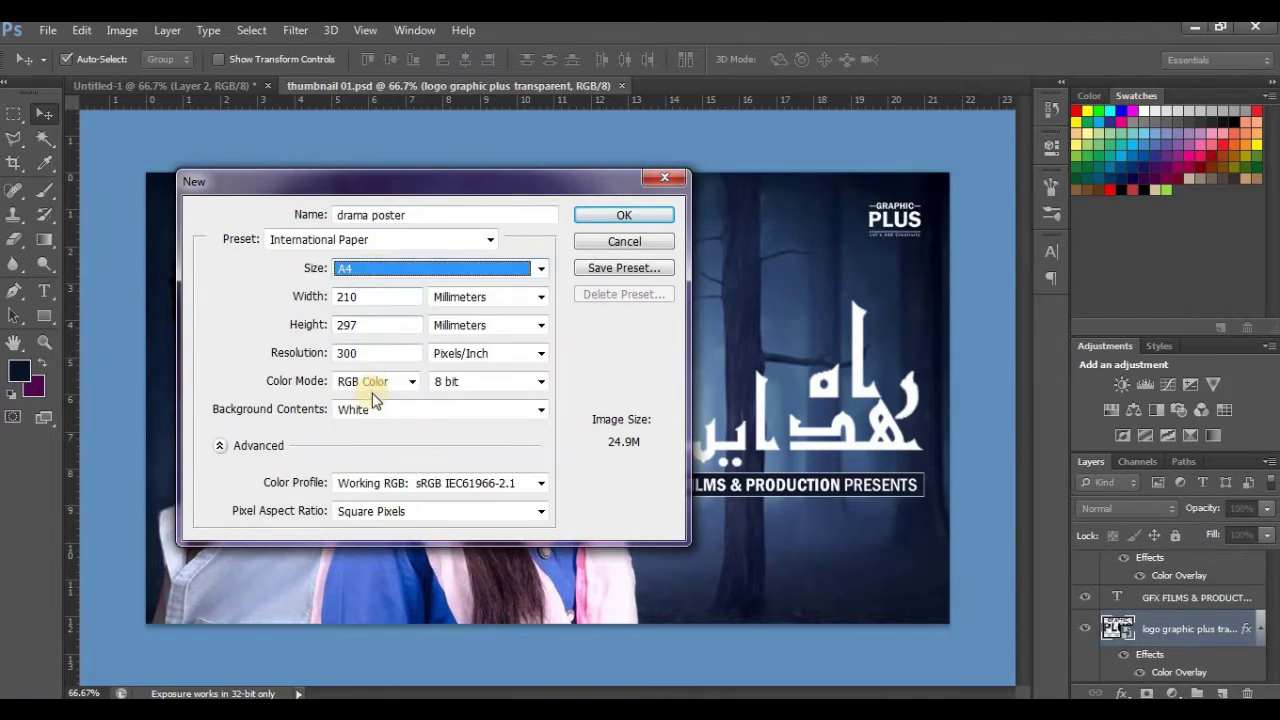
{"action": "left_click", "coordinate": [621, 212]}
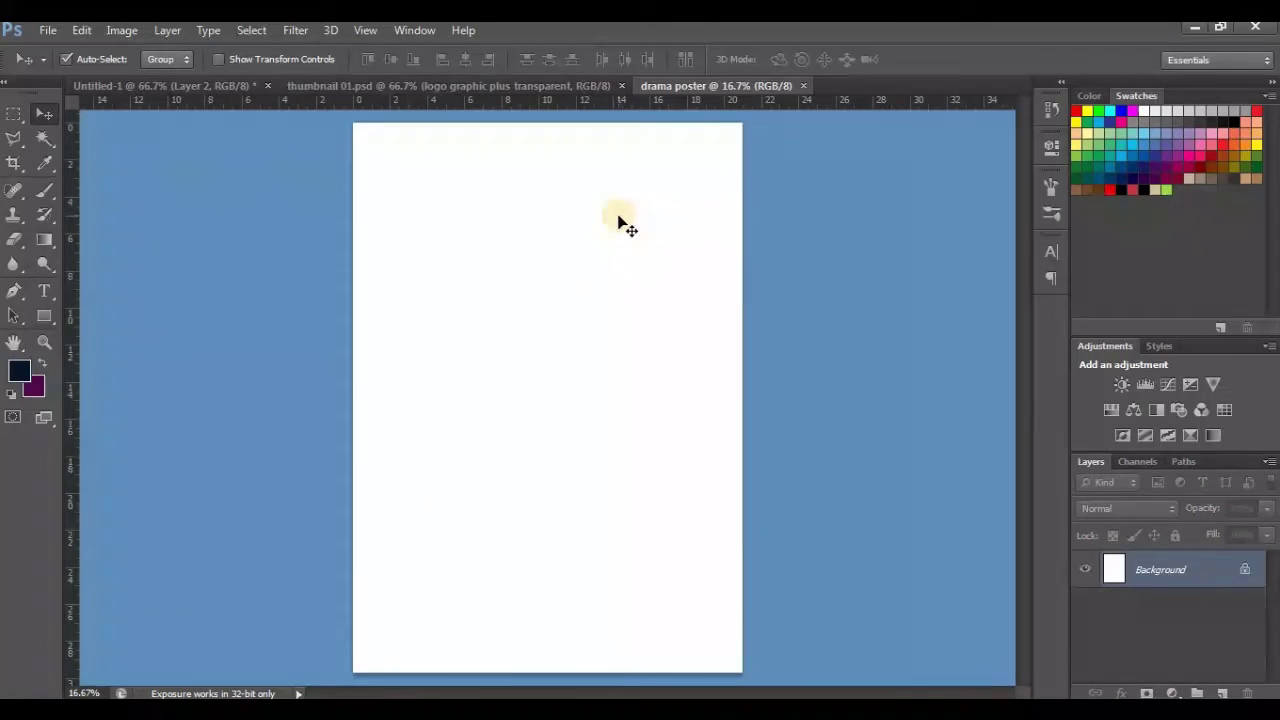
Step: Bring the foggy forest layer from thumbnail 01.psd into the drama poster, undoing an accidental man-image move
{"action": "left_click", "coordinate": [522, 90]}
{"action": "left_click_drag", "start_coordinate": [1272, 575], "coordinate": [1258, 648]}
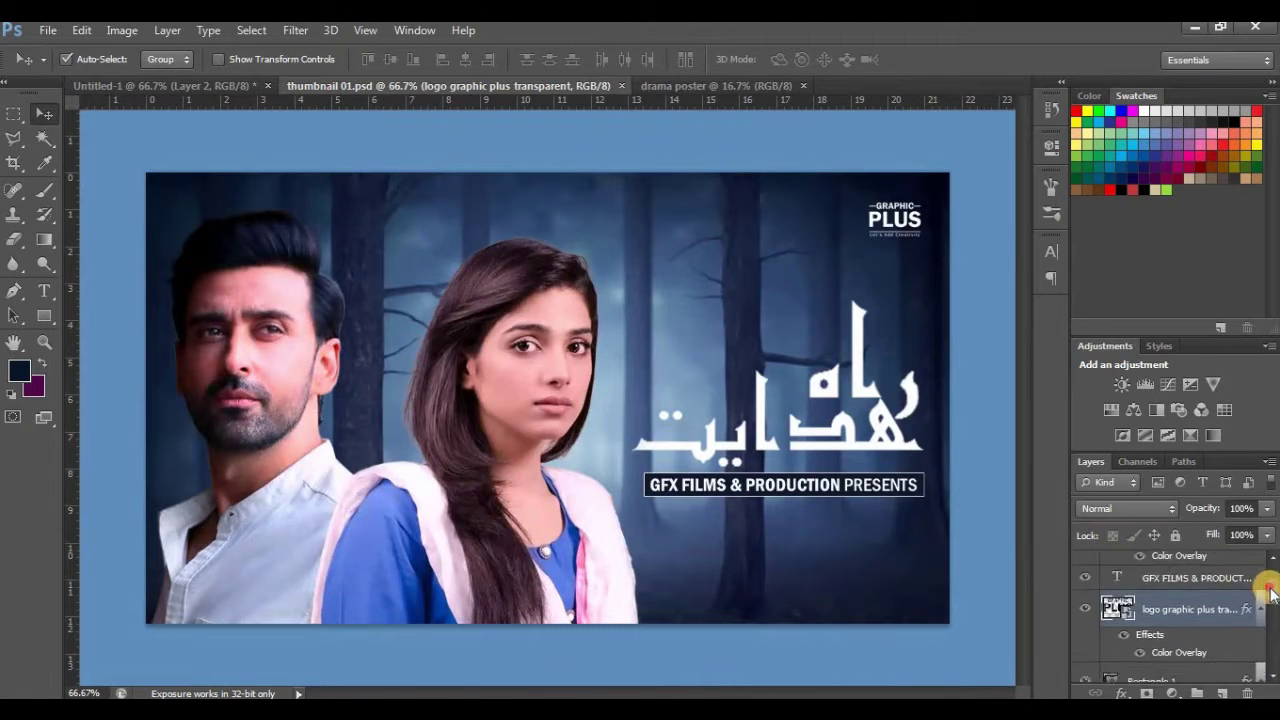
{"action": "left_click", "coordinate": [1258, 648]}
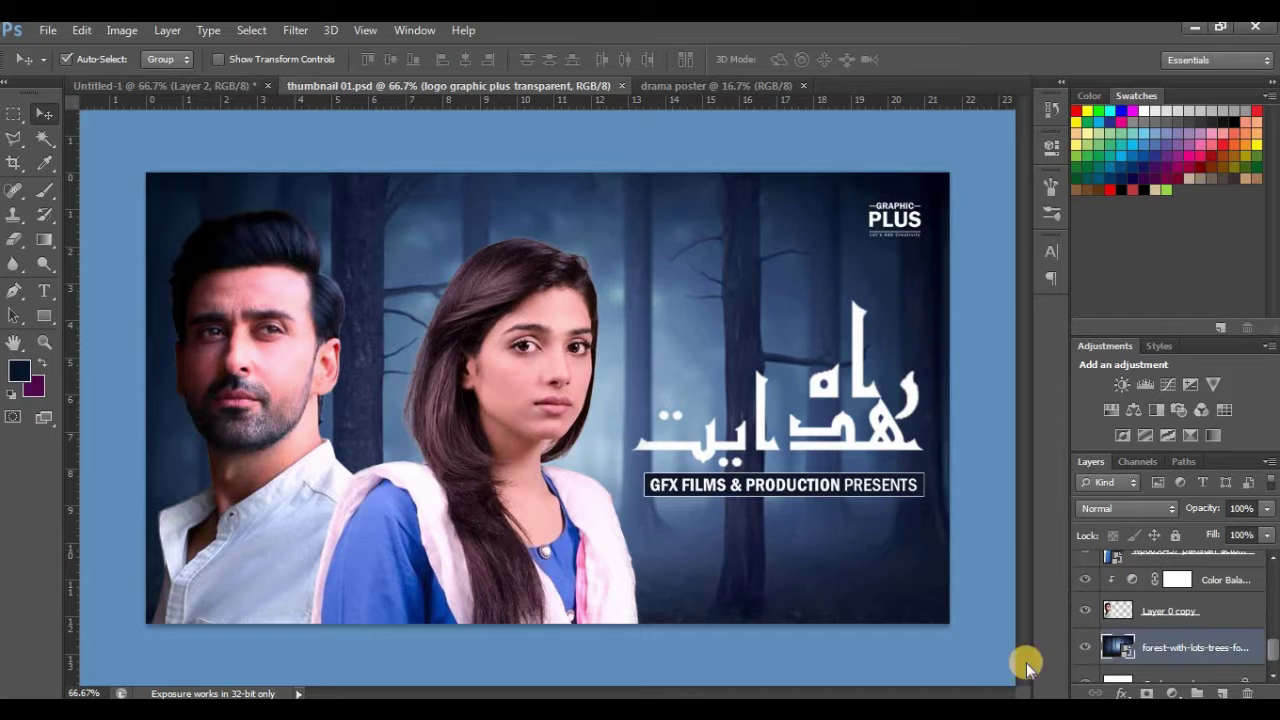
{"action": "left_click_drag", "start_coordinate": [746, 523], "coordinate": [697, 64]}
{"action": "key", "text": "ctrl+z"}
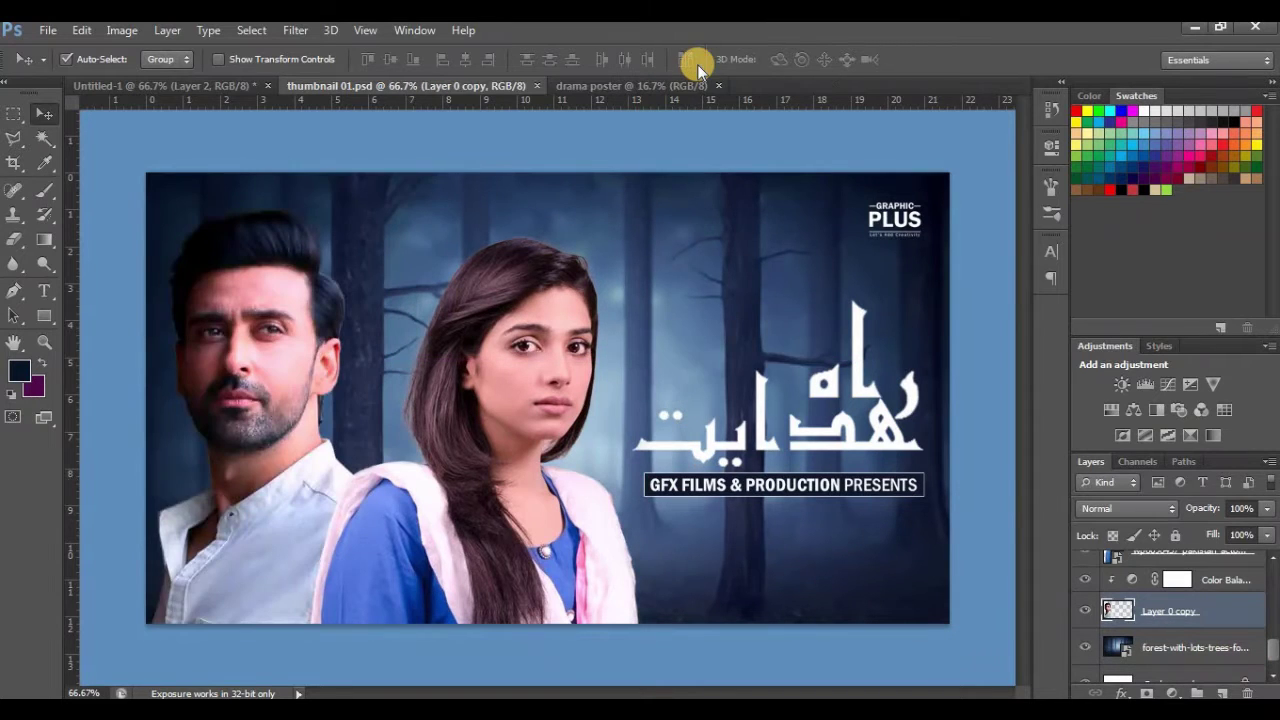
{"action": "left_click", "coordinate": [690, 85]}
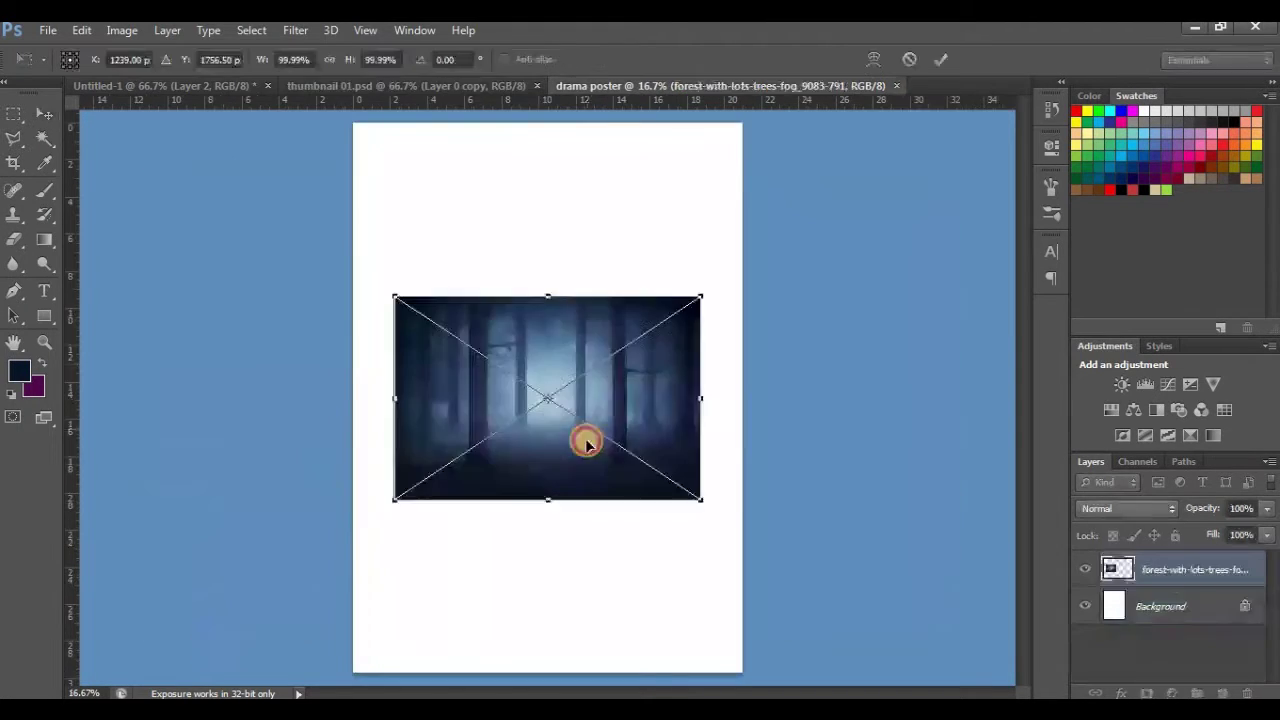
Step: Scale the forest image to about 157% or more so it fills the page, then place it
{"action": "left_click_drag", "start_coordinate": [586, 443], "coordinate": [581, 461]}
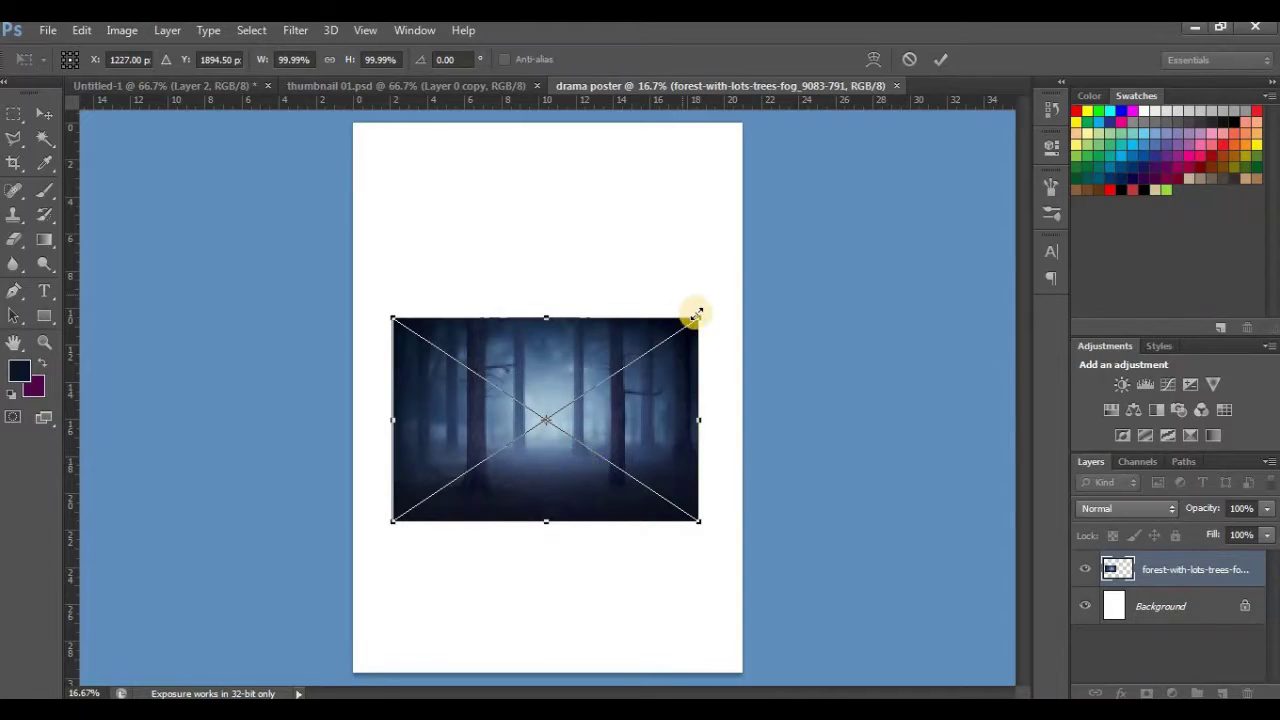
{"action": "left_click_drag", "start_coordinate": [698, 318], "coordinate": [953, 149]}
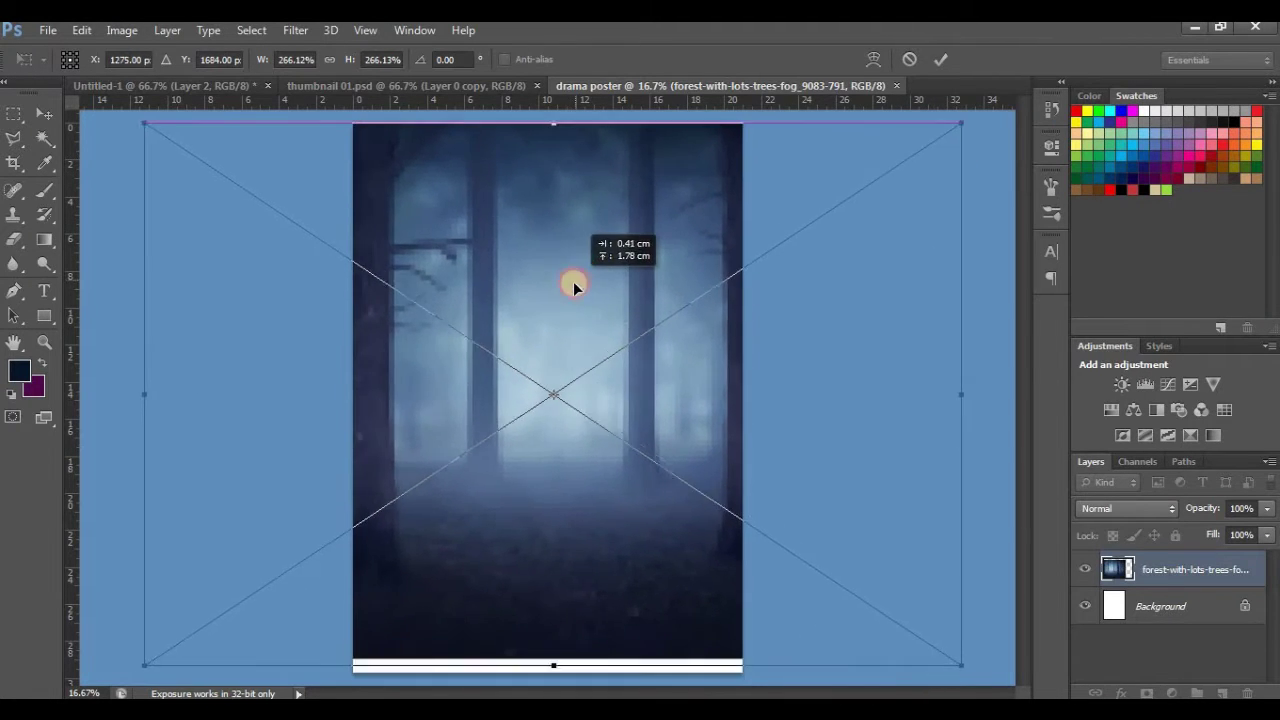
{"action": "left_click_drag", "start_coordinate": [567, 295], "coordinate": [574, 293]}
{"action": "key", "text": "ctrl+minus"}
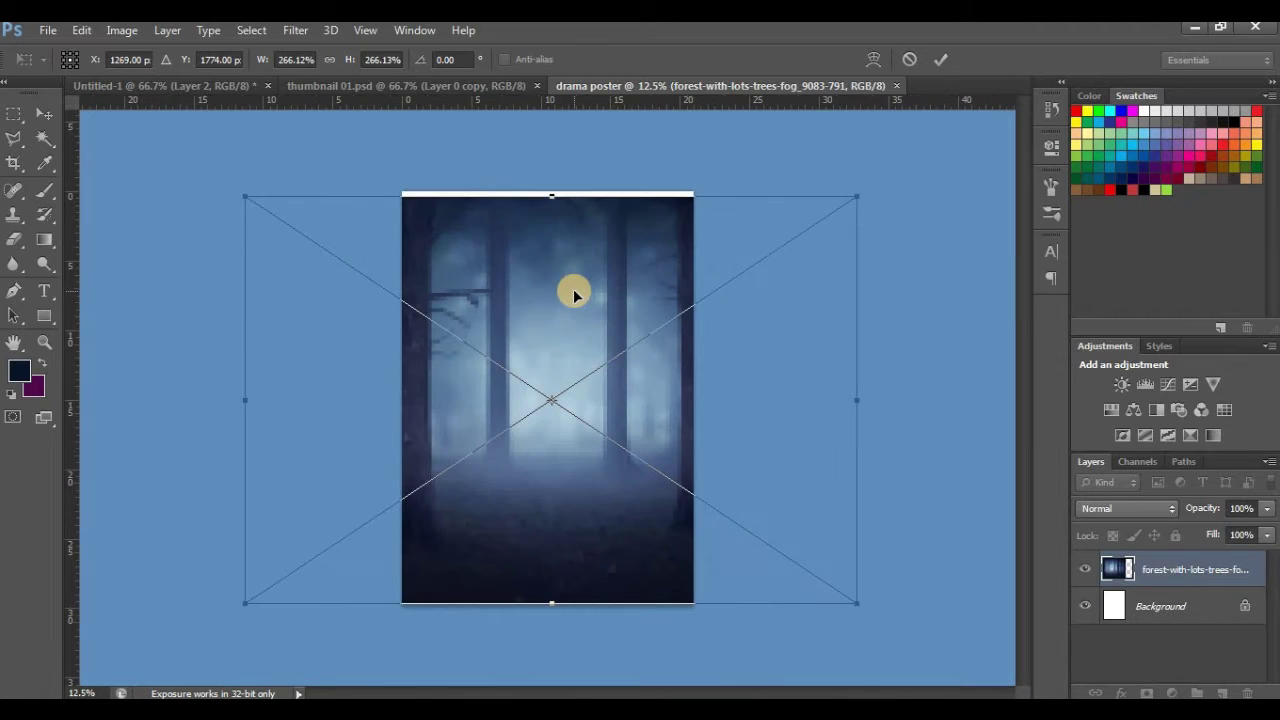
{"action": "left_click_drag", "start_coordinate": [862, 197], "coordinate": [868, 189]}
{"action": "left_click", "coordinate": [40, 116]}
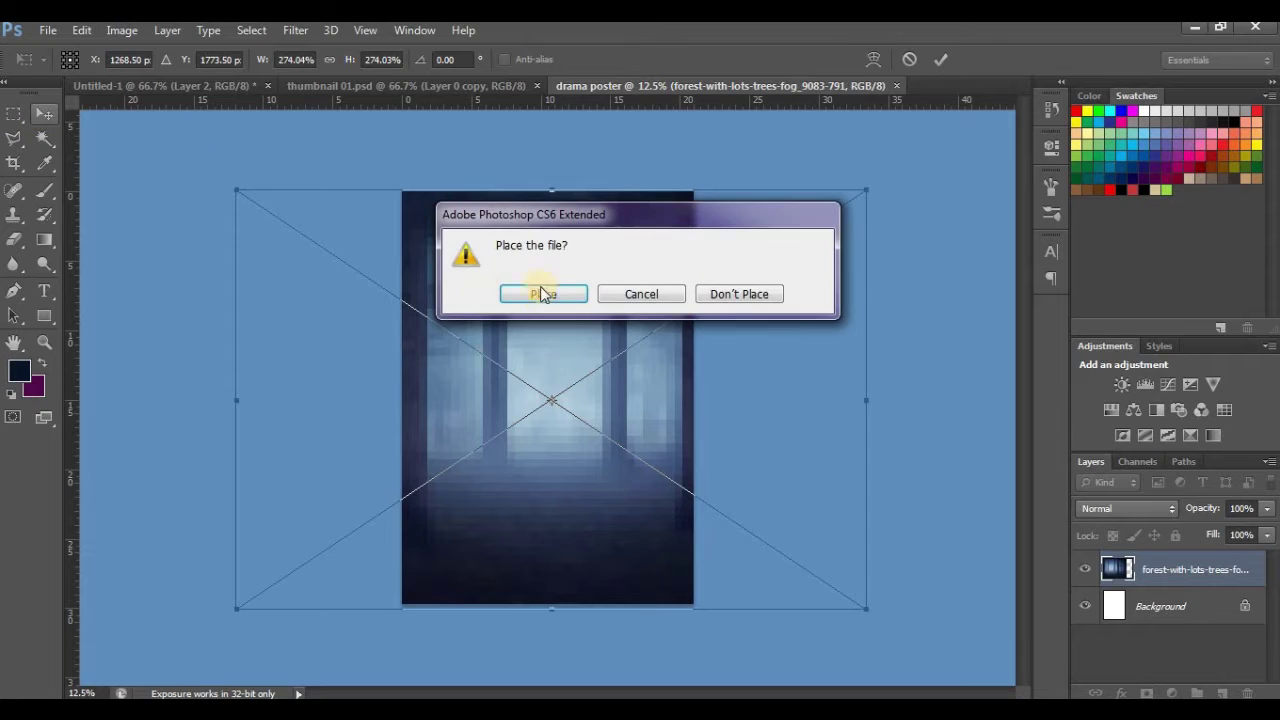
{"action": "left_click", "coordinate": [543, 296]}
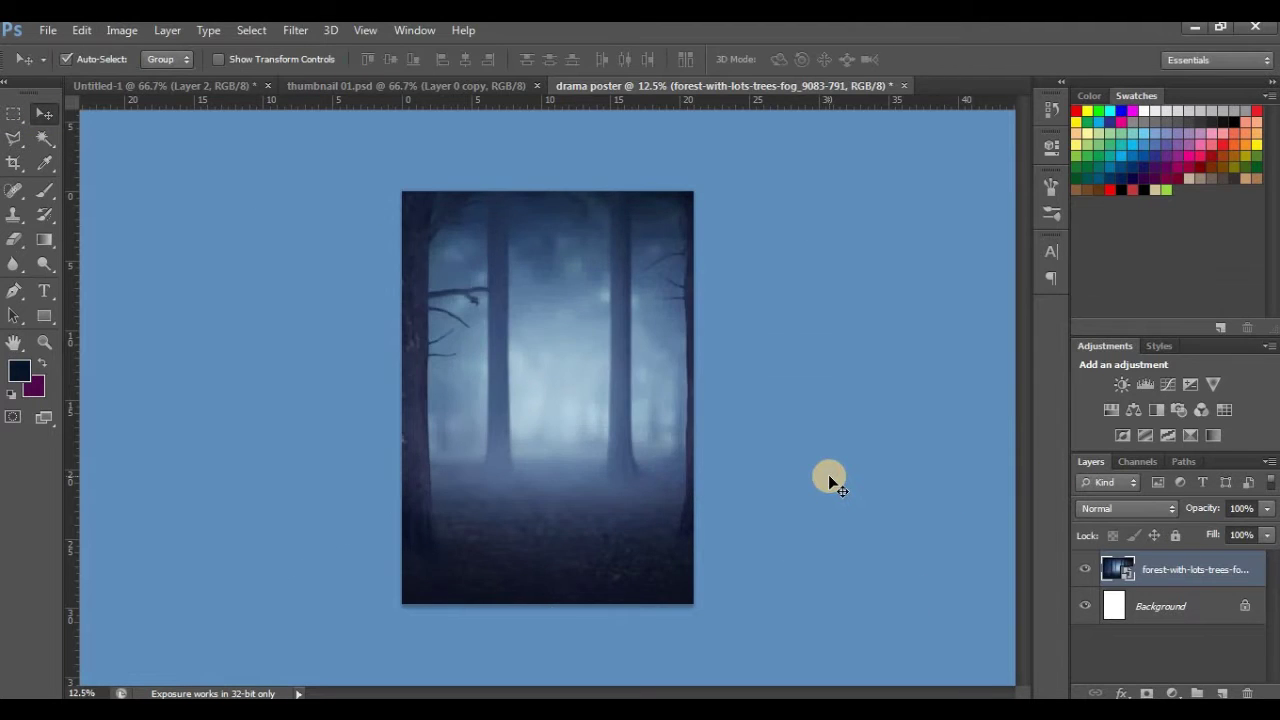
{"action": "key", "text": "ctrl+plus"}
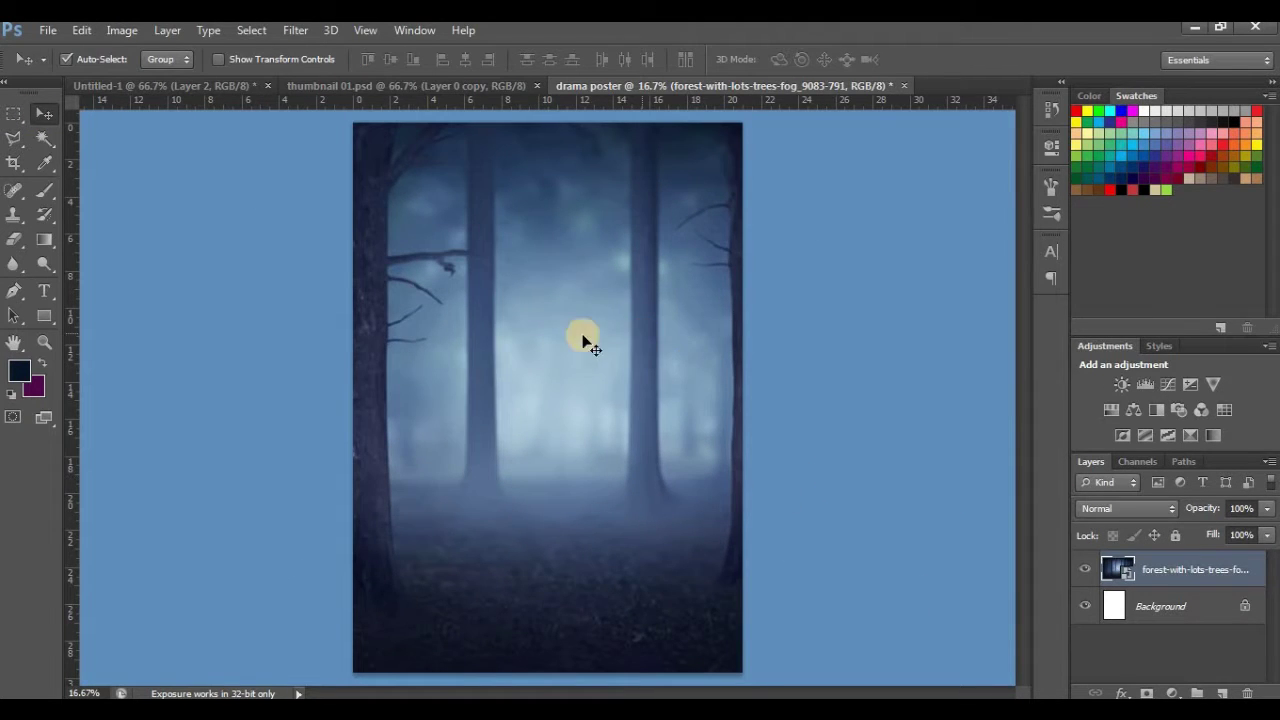
Step: Add an empty layer, then copy the couple photo layer from thumbnail 01.psd onto the poster
{"action": "left_click", "coordinate": [1220, 694]}
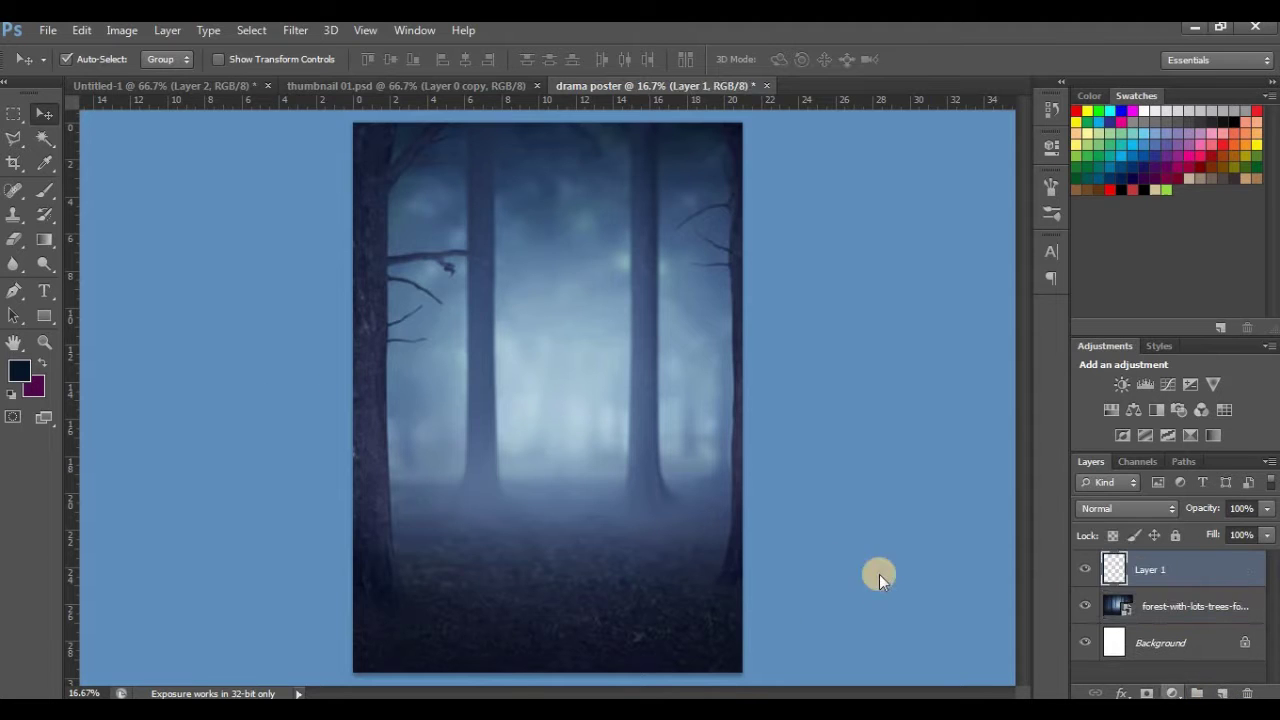
{"action": "left_click", "coordinate": [427, 85]}
{"action": "left_click", "coordinate": [1210, 607]}
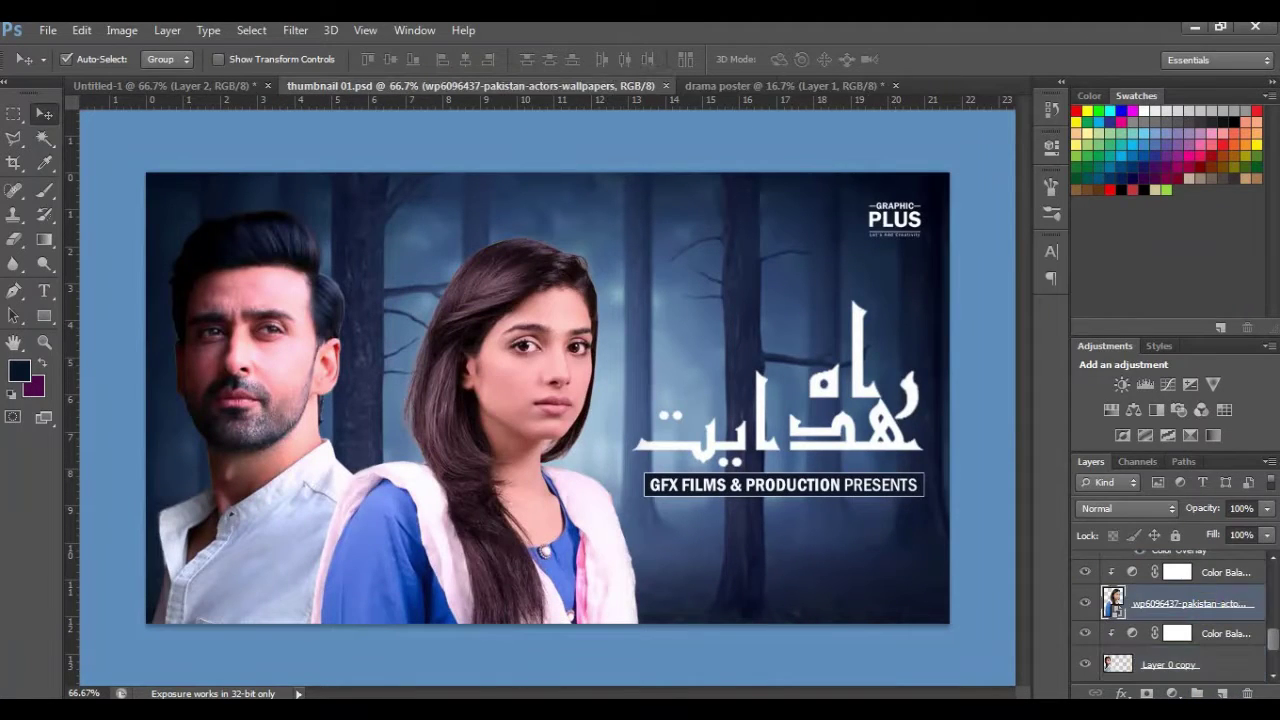
{"action": "scroll", "coordinate": [1268, 625], "scroll_direction": "up", "scroll_amount": 2}
{"action": "scroll", "coordinate": [1244, 633], "scroll_direction": "up", "scroll_amount": 1}
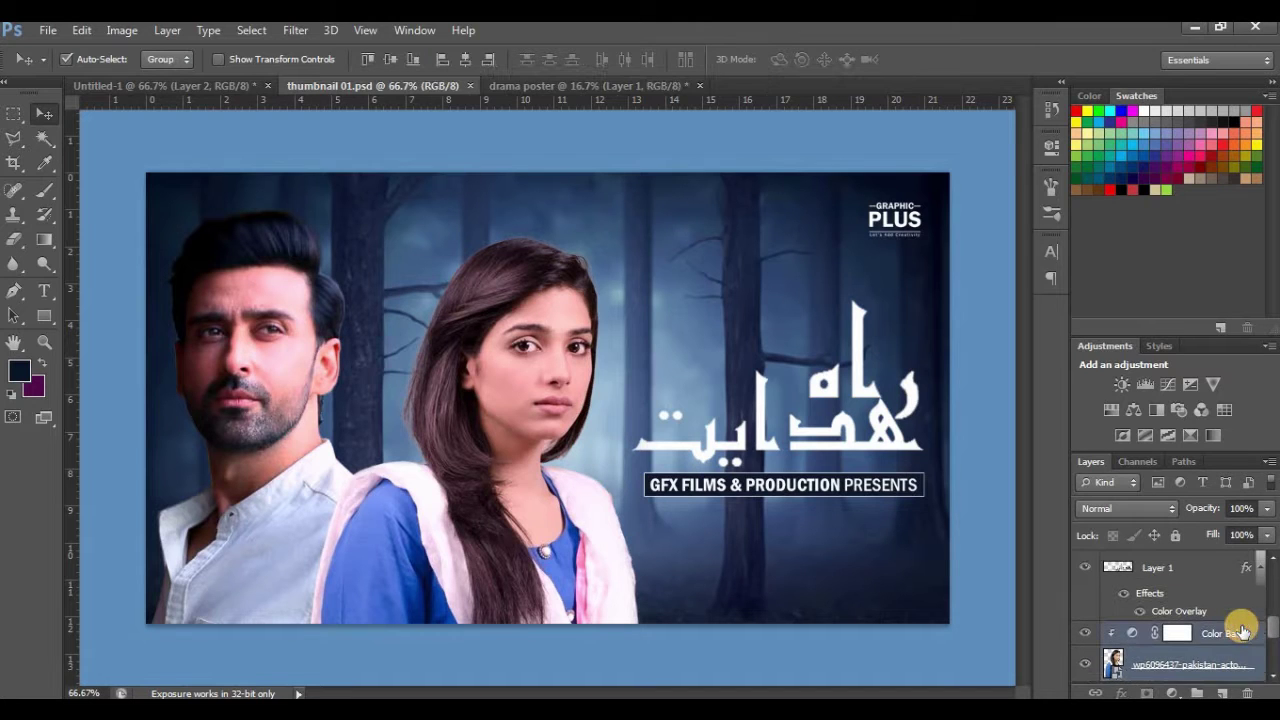
{"action": "scroll", "coordinate": [1270, 628], "scroll_direction": "down", "scroll_amount": 3}
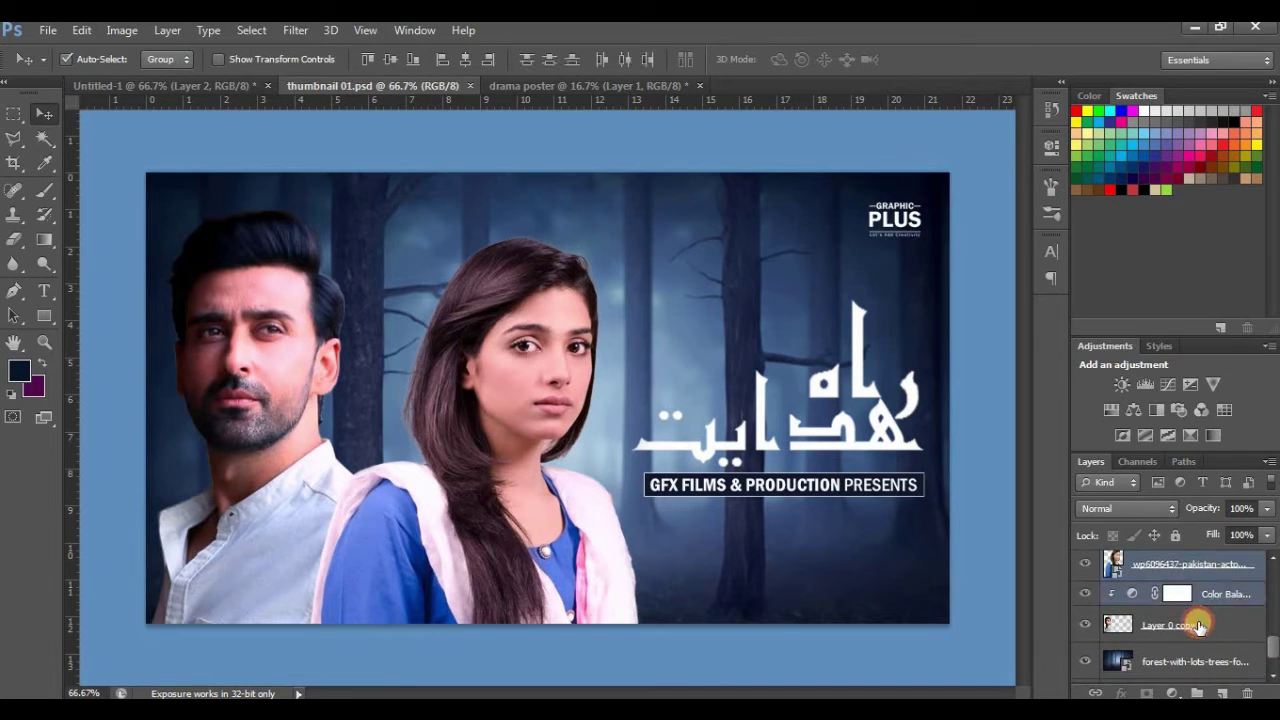
{"action": "mouse_move", "coordinate": [526, 456]}
{"action": "left_mouse_down"}
{"action": "mouse_move", "coordinate": [550, 85]}
{"action": "mouse_move", "coordinate": [578, 423]}
{"action": "left_mouse_up"}
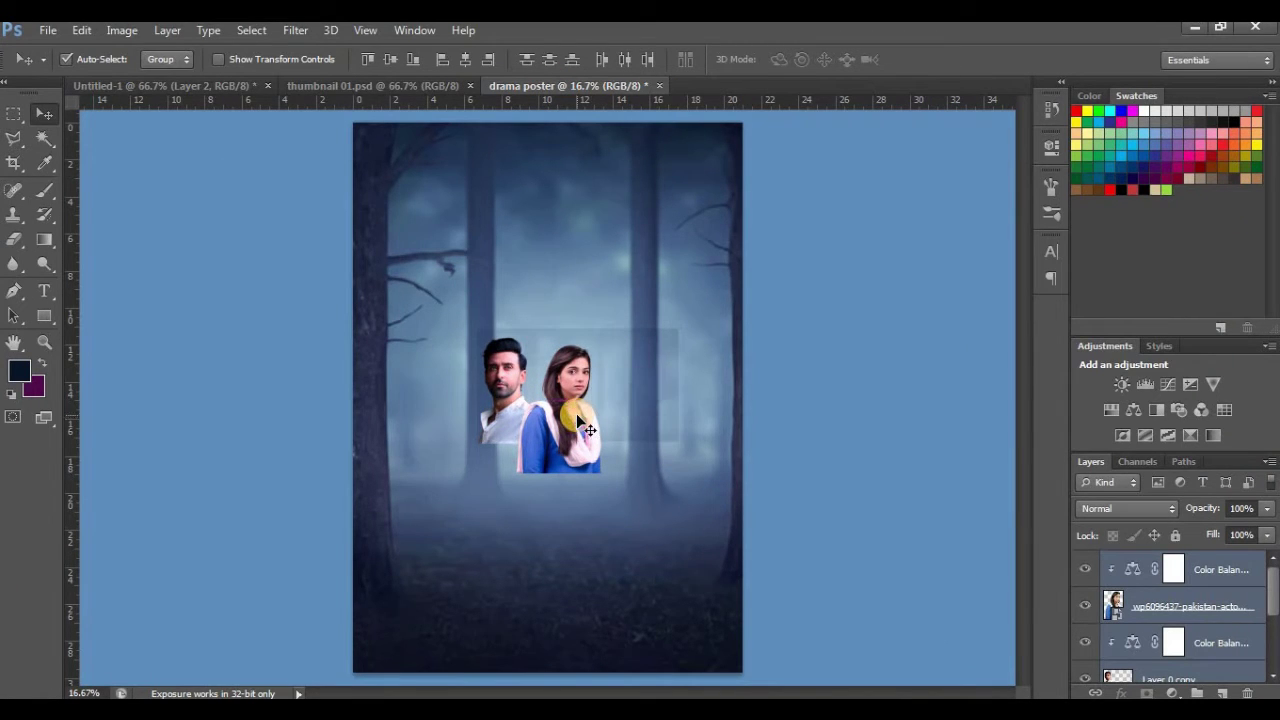
Step: Scale the couple photo to about 267% and position it over the forest
{"action": "key", "text": "ctrl+t"}
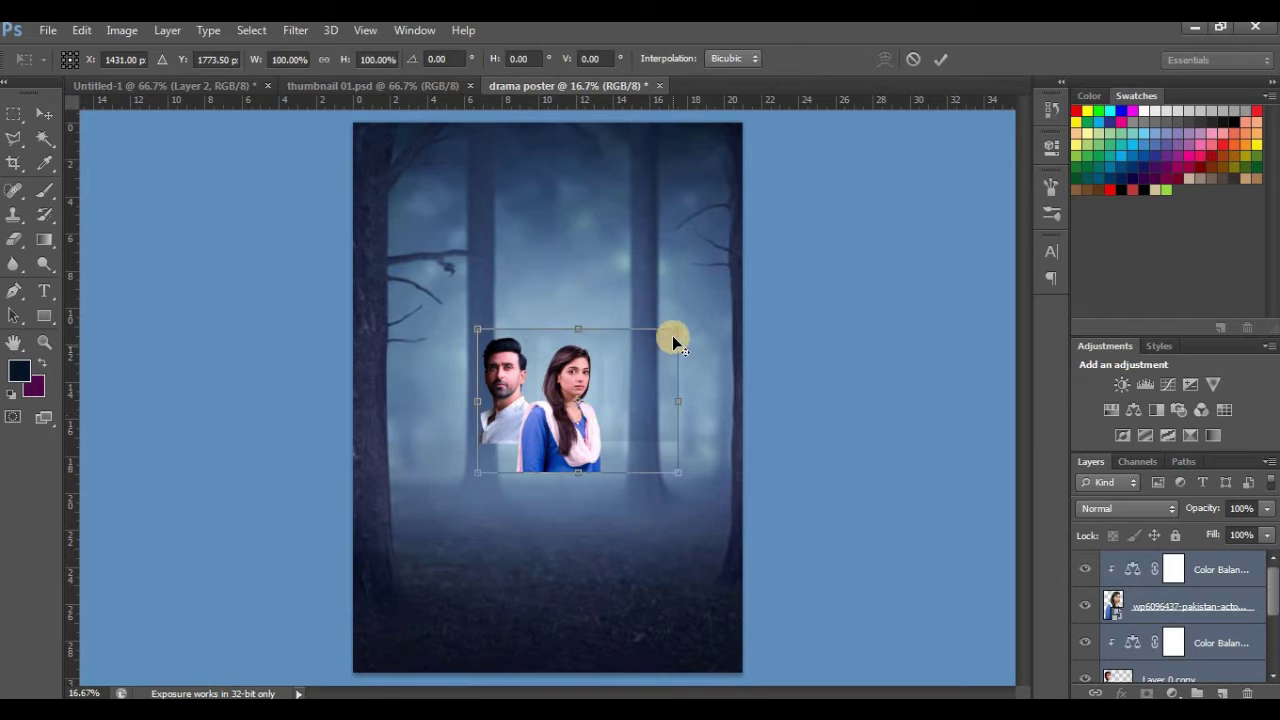
{"action": "left_click_drag", "start_coordinate": [678, 323], "coordinate": [801, 239]}
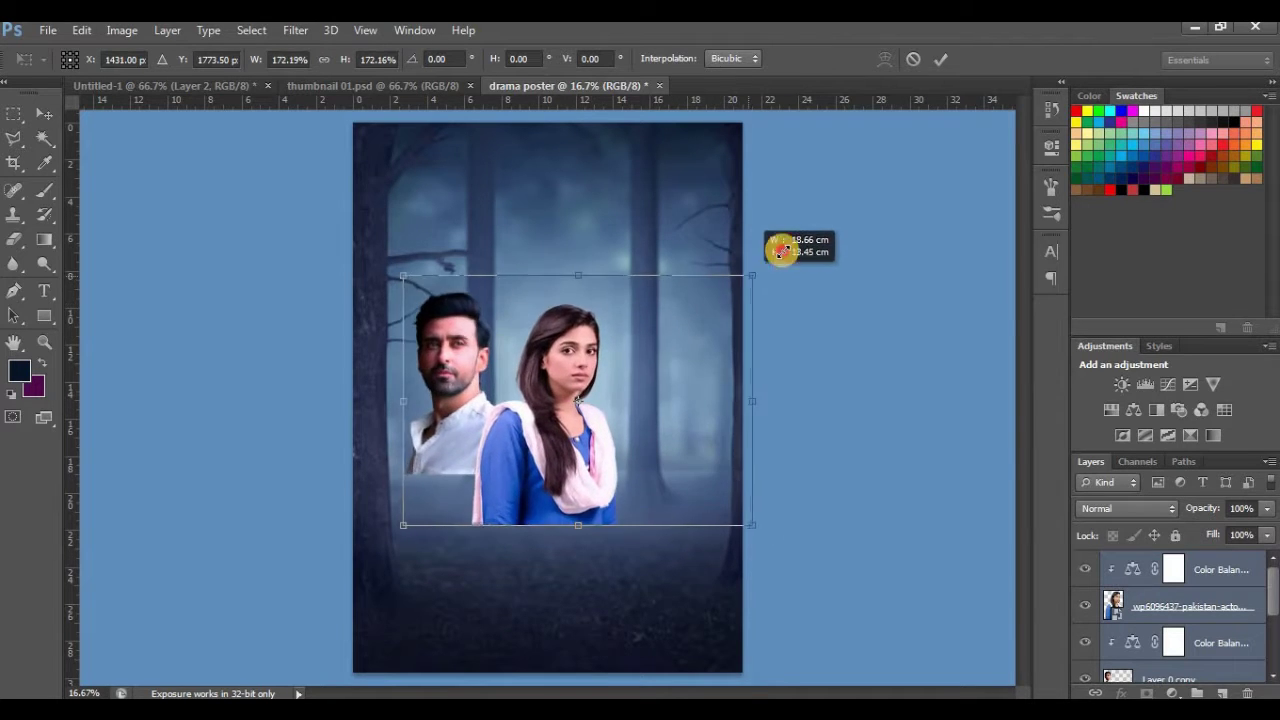
{"action": "left_click_drag", "start_coordinate": [462, 483], "coordinate": [518, 458]}
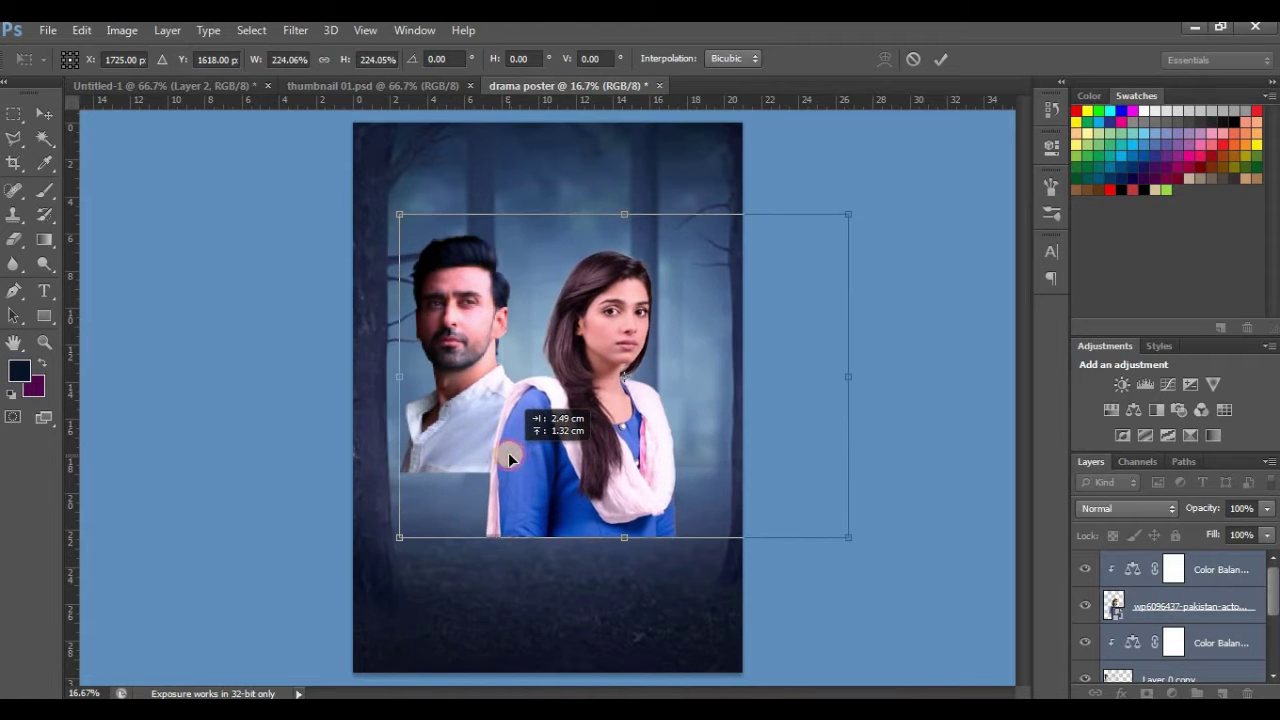
{"action": "left_click_drag", "start_coordinate": [518, 458], "coordinate": [517, 455]}
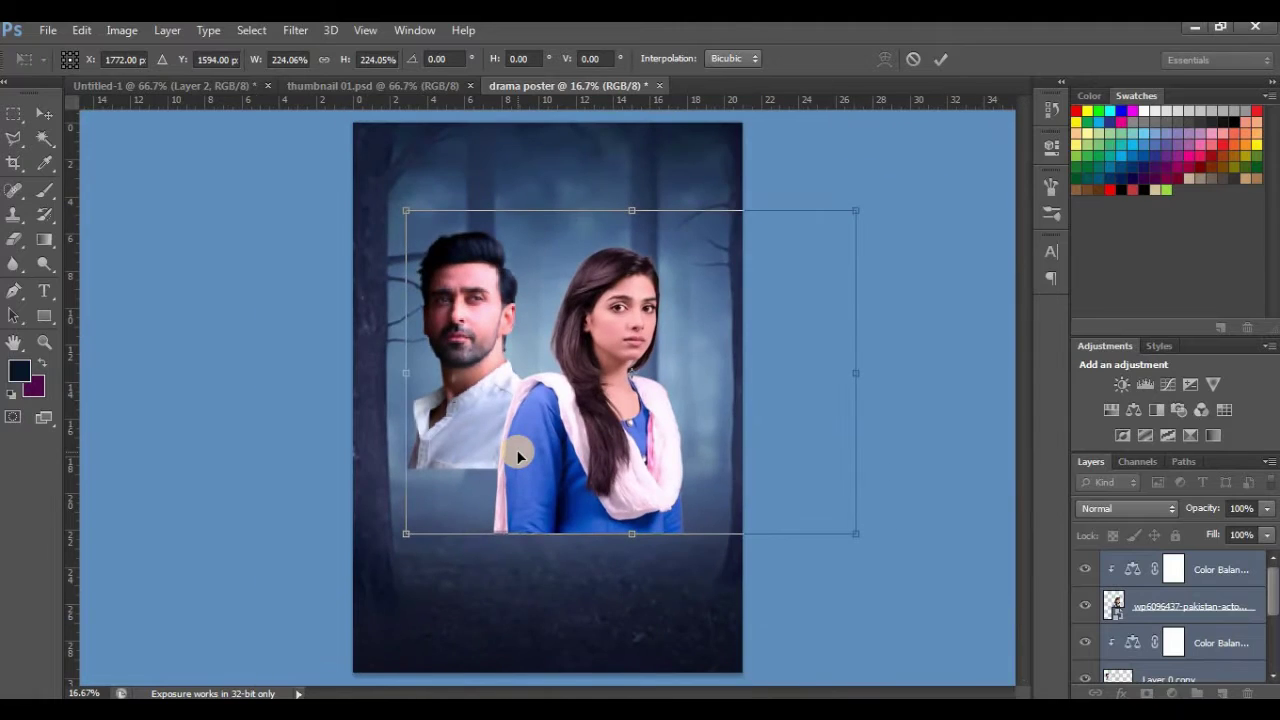
{"action": "left_click_drag", "start_coordinate": [864, 194], "coordinate": [892, 170]}
{"action": "mouse_move", "coordinate": [484, 442]}
{"action": "left_mouse_down"}
{"action": "mouse_move", "coordinate": [490, 430]}
{"action": "mouse_move", "coordinate": [491, 460]}
{"action": "left_mouse_up"}
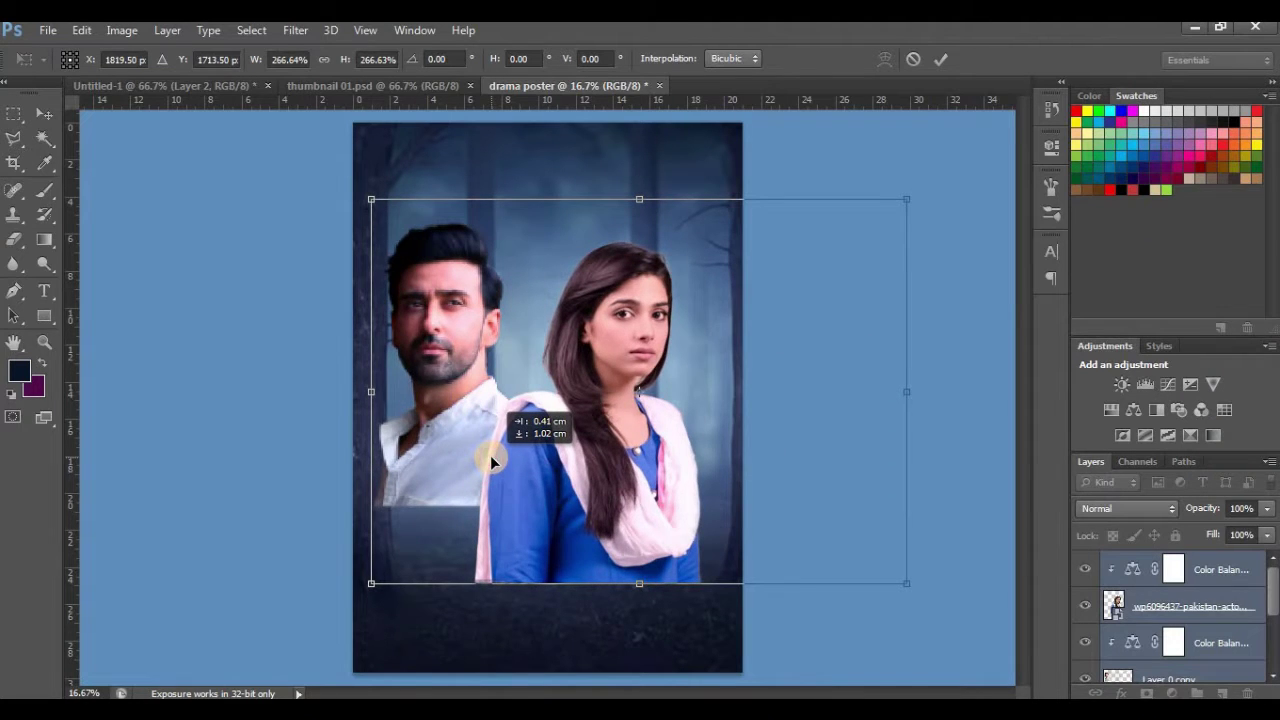
{"action": "left_click", "coordinate": [44, 113]}
{"action": "left_click", "coordinate": [543, 289]}
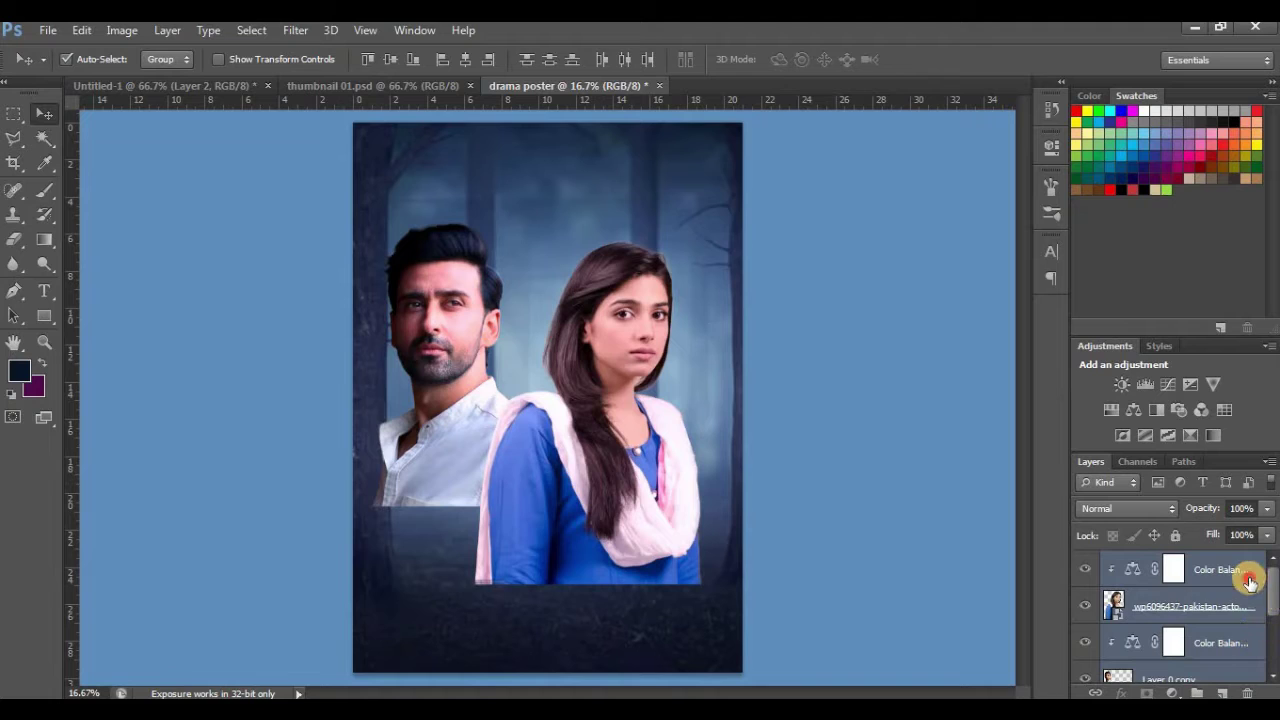
Step: Delete the Color Balance layers, hide empty Layer 1, then delete and restore the small man layer
{"action": "key", "text": "Delete"}
{"action": "left_click", "coordinate": [1200, 606]}
{"action": "key", "text": "Delete"}
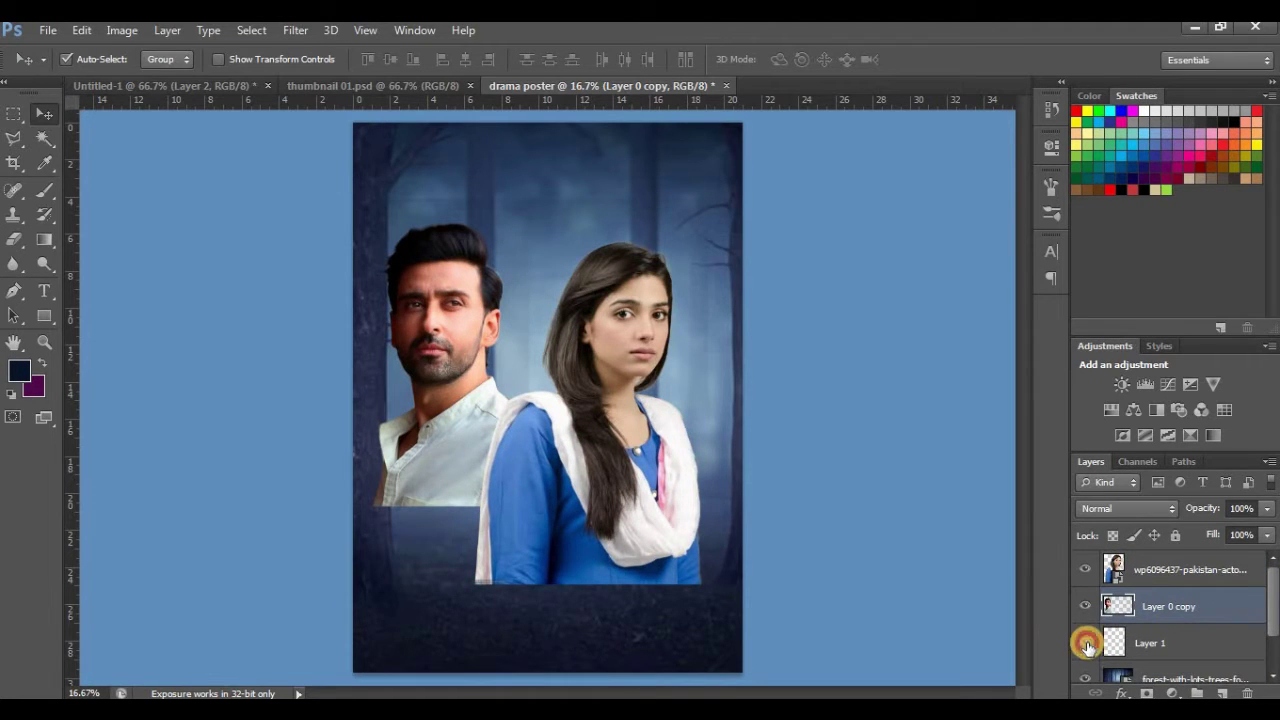
{"action": "left_click", "coordinate": [1086, 643]}
{"action": "left_click", "coordinate": [1084, 606]}
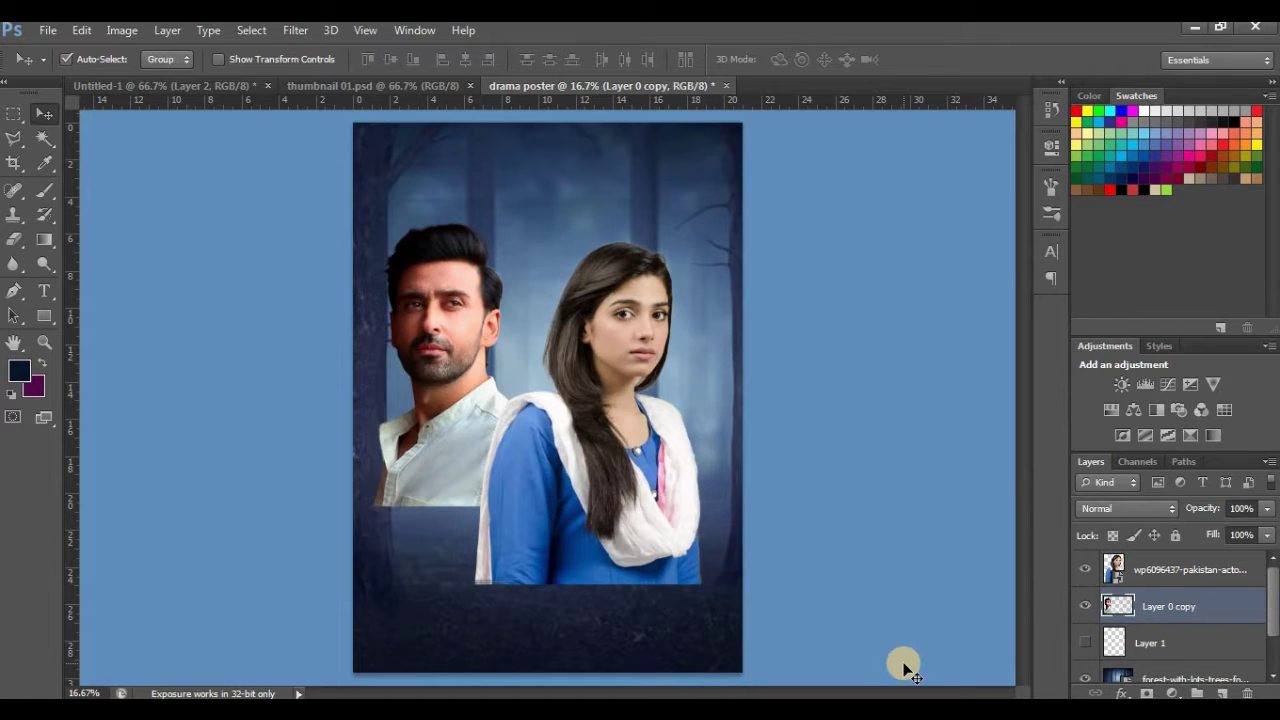
{"action": "left_click_drag", "start_coordinate": [903, 667], "coordinate": [412, 410]}
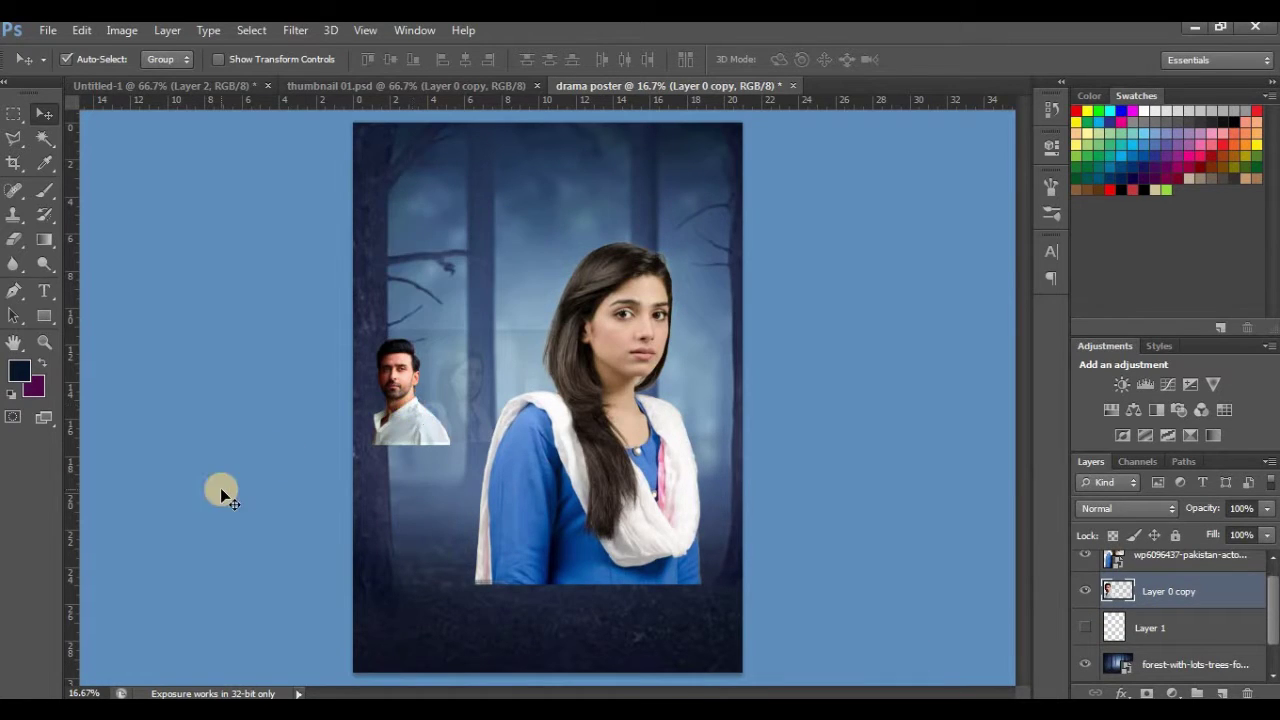
{"action": "key", "text": "Delete"}
{"action": "left_click", "coordinate": [76, 34]}
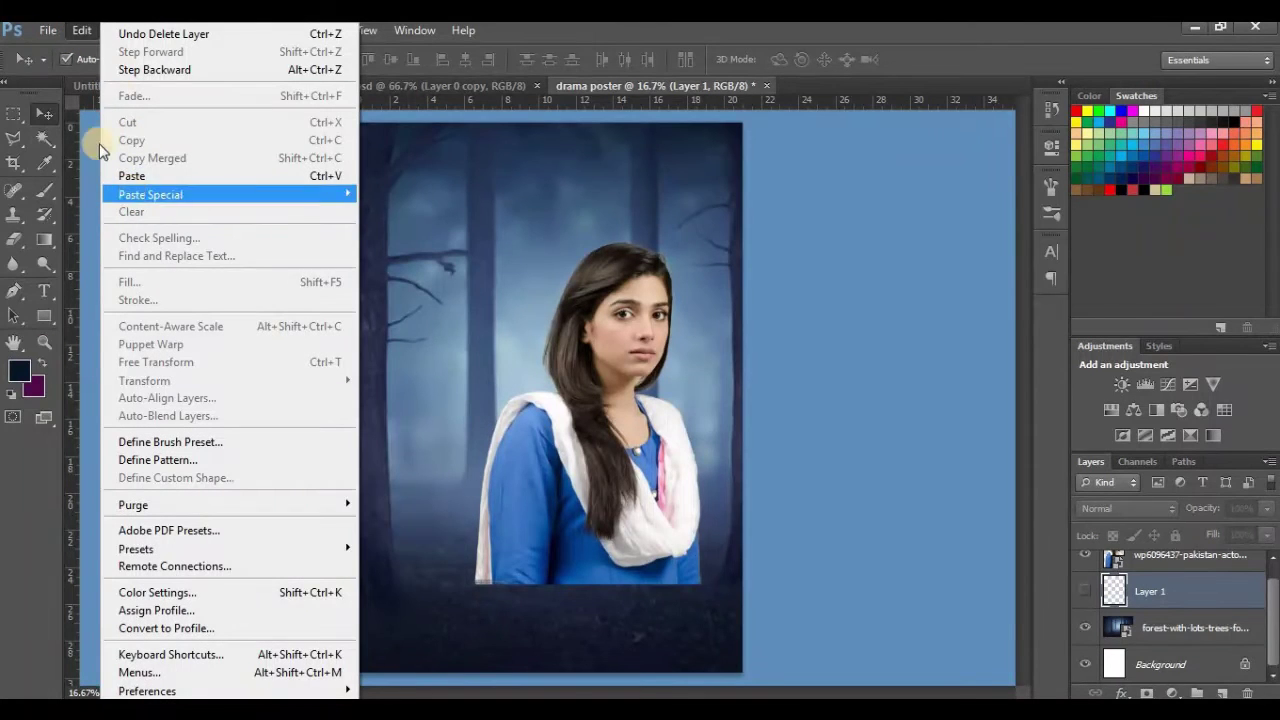
Step: Step backward through history until the full-size man portrait and Color Balance layers return
{"action": "left_click", "coordinate": [100, 69]}
{"action": "left_click", "coordinate": [76, 32]}
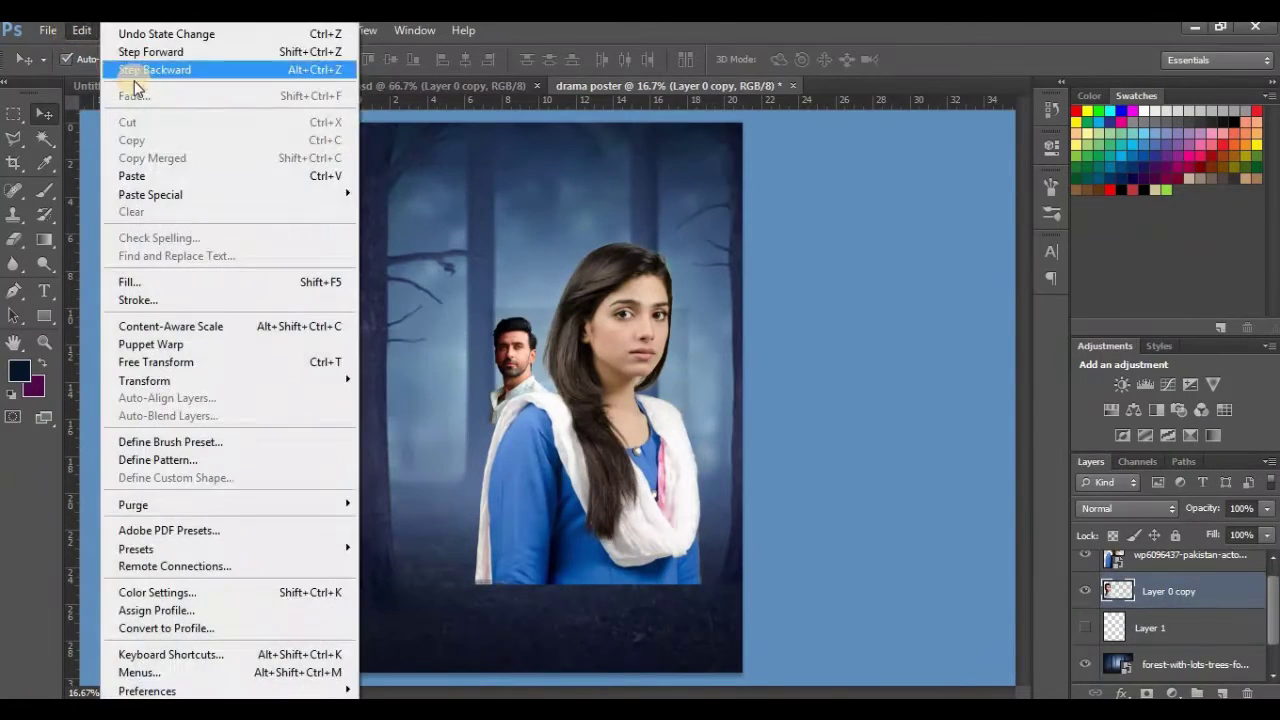
{"action": "left_click", "coordinate": [124, 70]}
{"action": "left_click", "coordinate": [77, 30]}
{"action": "left_click", "coordinate": [124, 70]}
{"action": "left_click", "coordinate": [76, 30]}
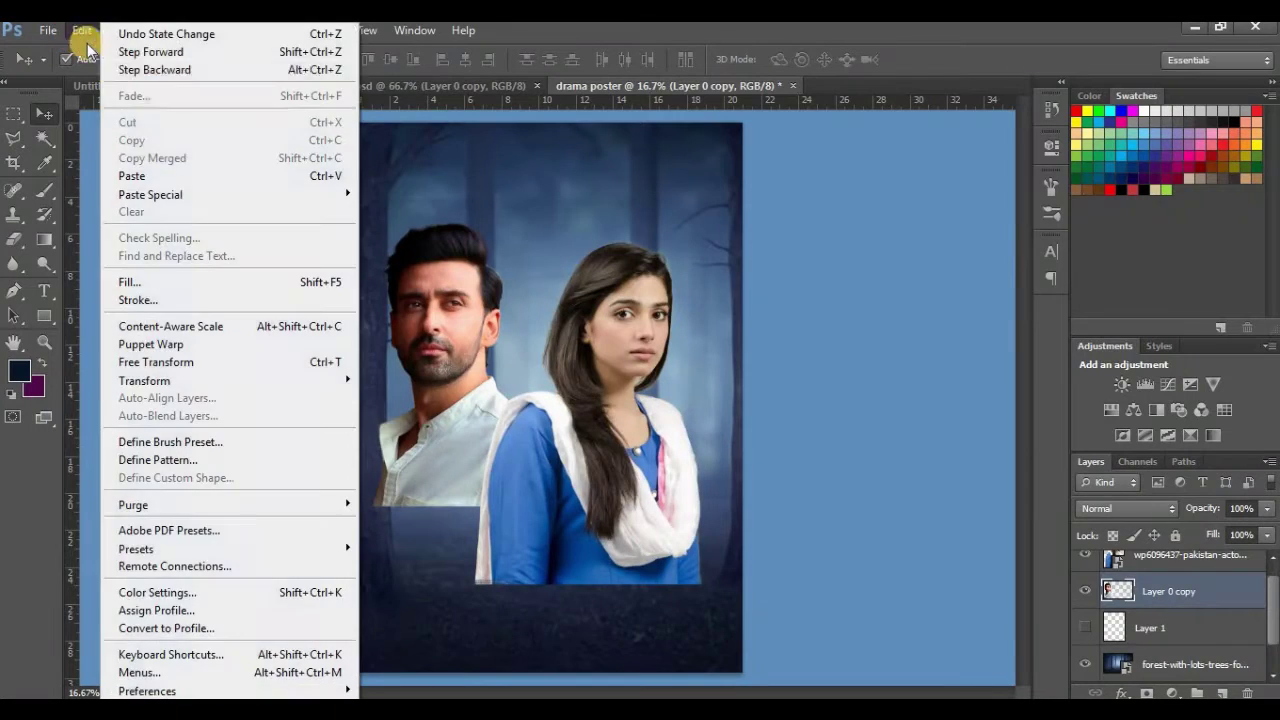
{"action": "left_click", "coordinate": [115, 69]}
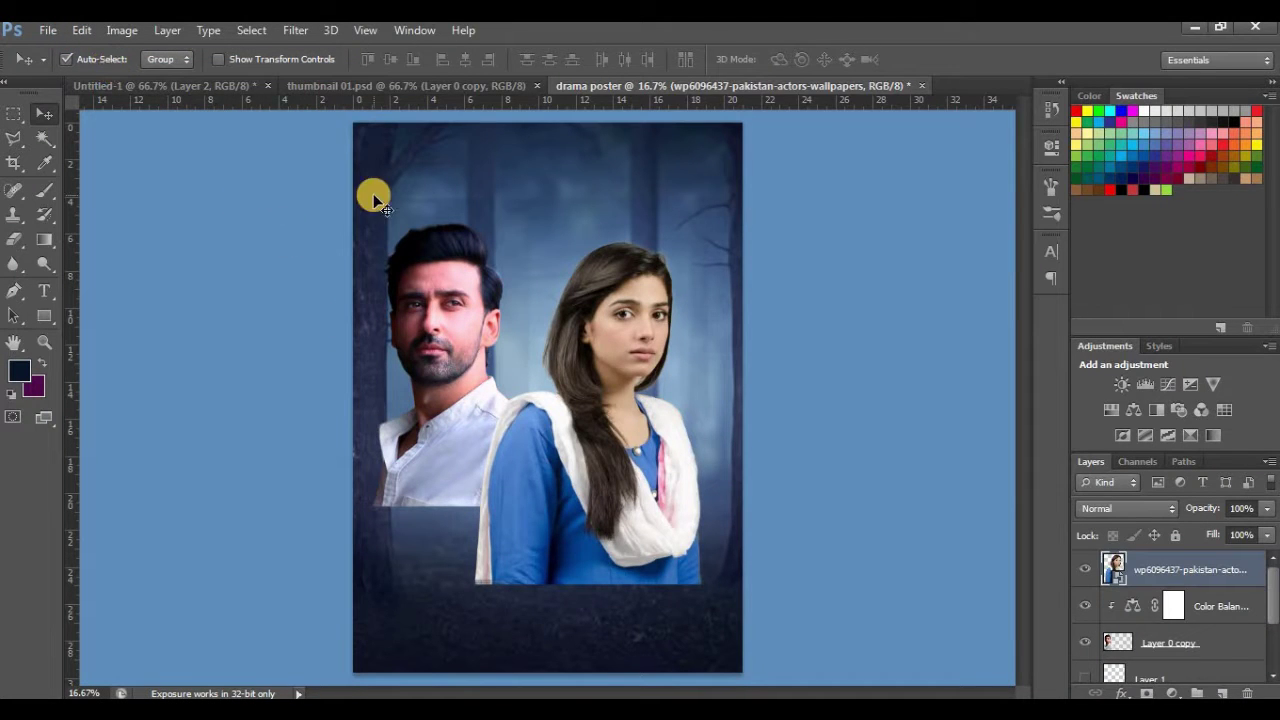
{"action": "left_click", "coordinate": [81, 30]}
{"action": "left_click", "coordinate": [124, 70]}
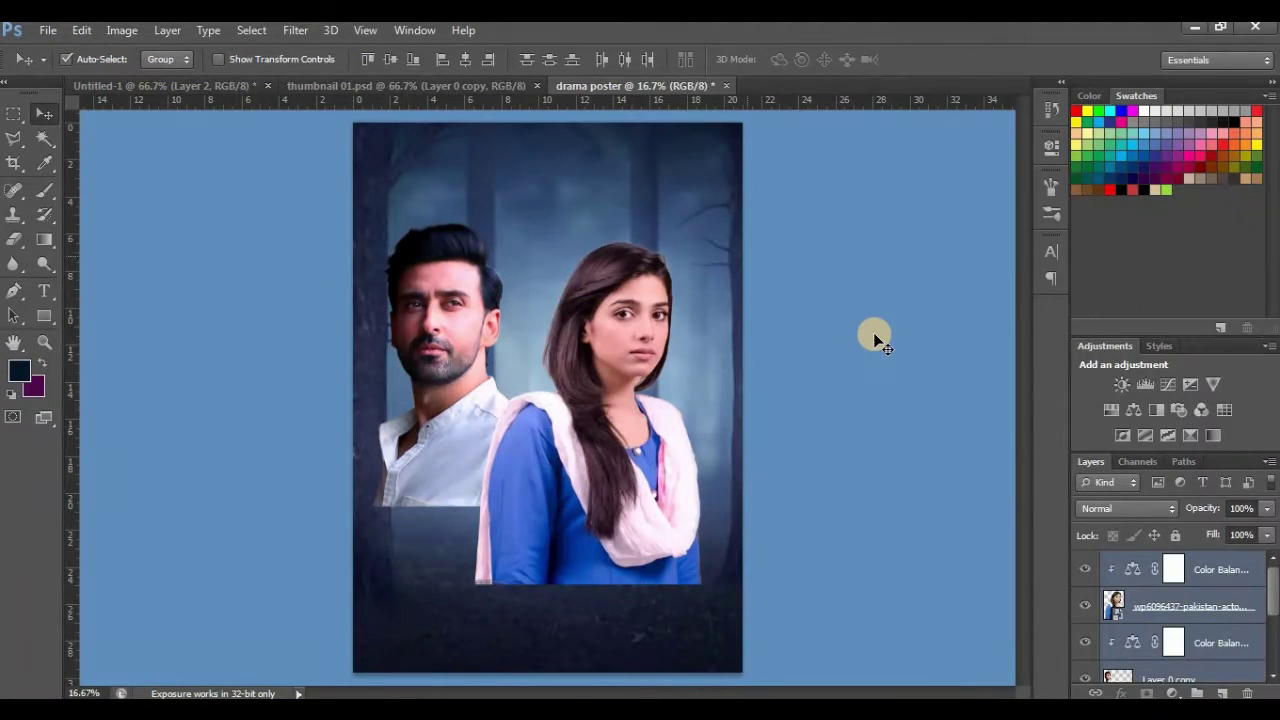
Step: Scale the couple photo to about 102.6% and shift it slightly right
{"action": "key", "text": "ctrl+t"}
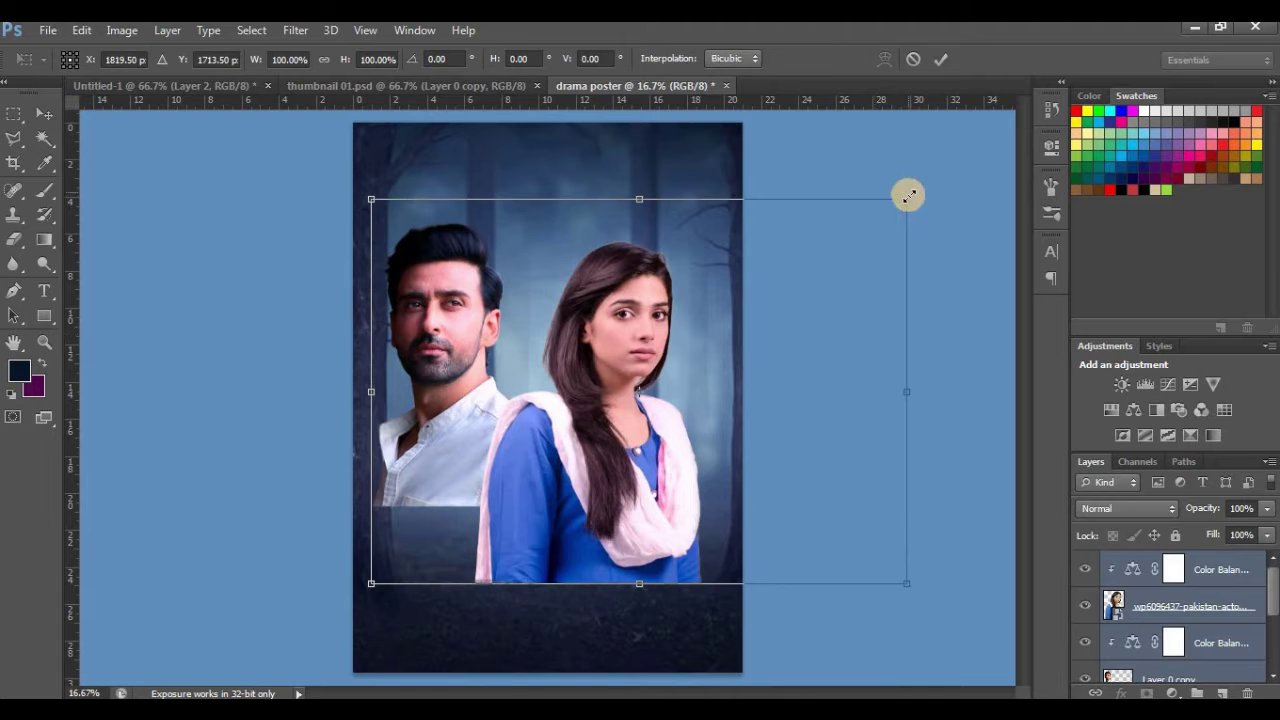
{"action": "left_click_drag", "start_coordinate": [909, 199], "coordinate": [920, 188]}
{"action": "left_click_drag", "start_coordinate": [609, 294], "coordinate": [613, 297]}
{"action": "left_click", "coordinate": [26, 120]}
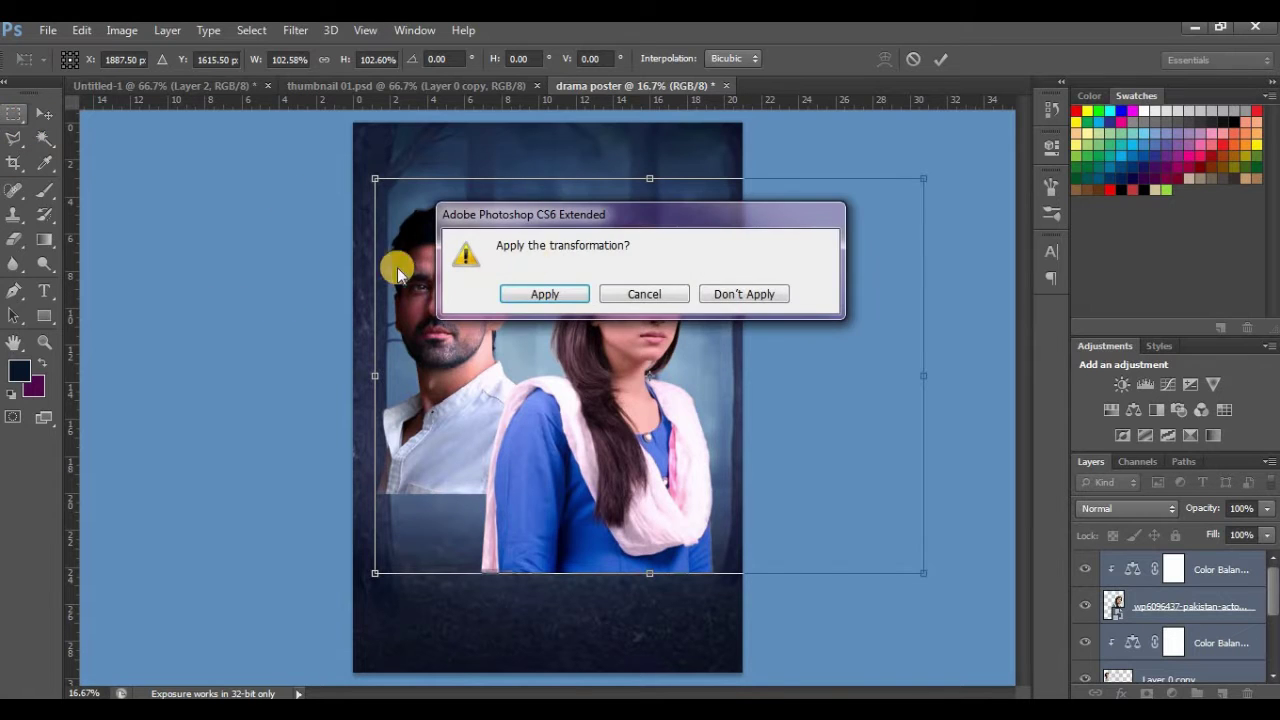
{"action": "left_click", "coordinate": [567, 293]}
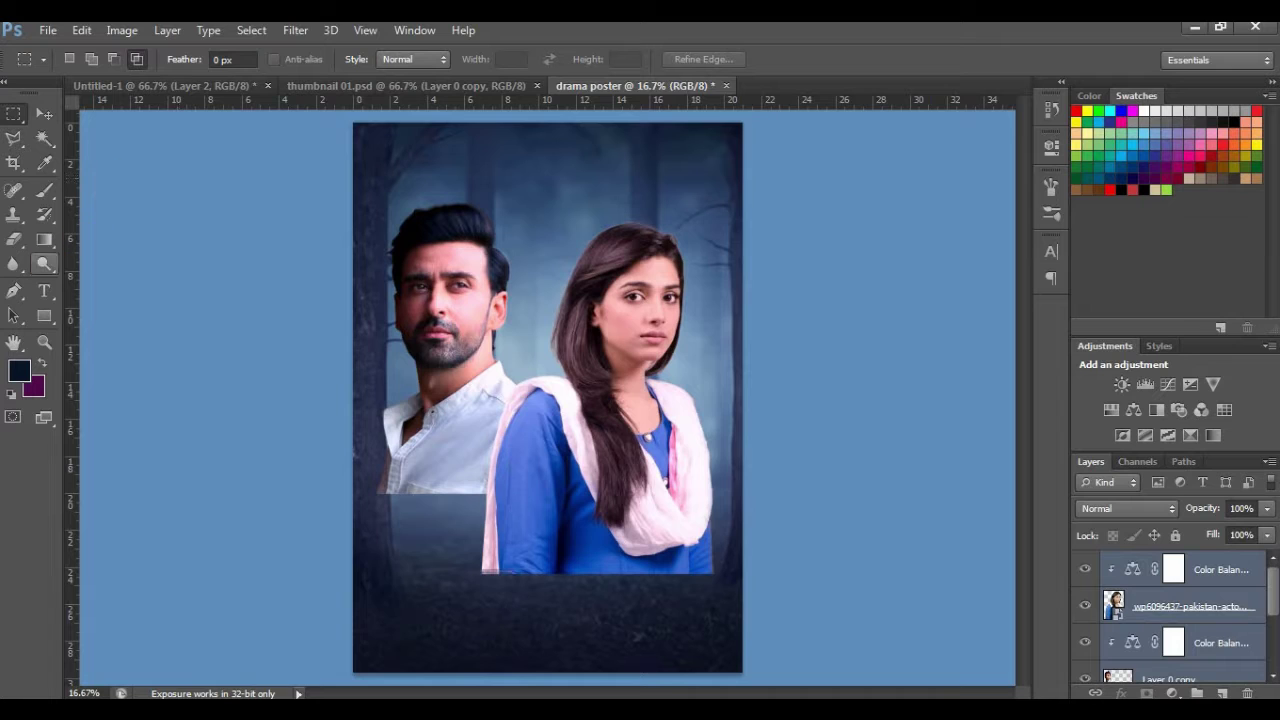
Step: Move Layer 1 to the top of the stack and set the eraser to 494 px, 0% hardness
{"action": "left_click", "coordinate": [1268, 610]}
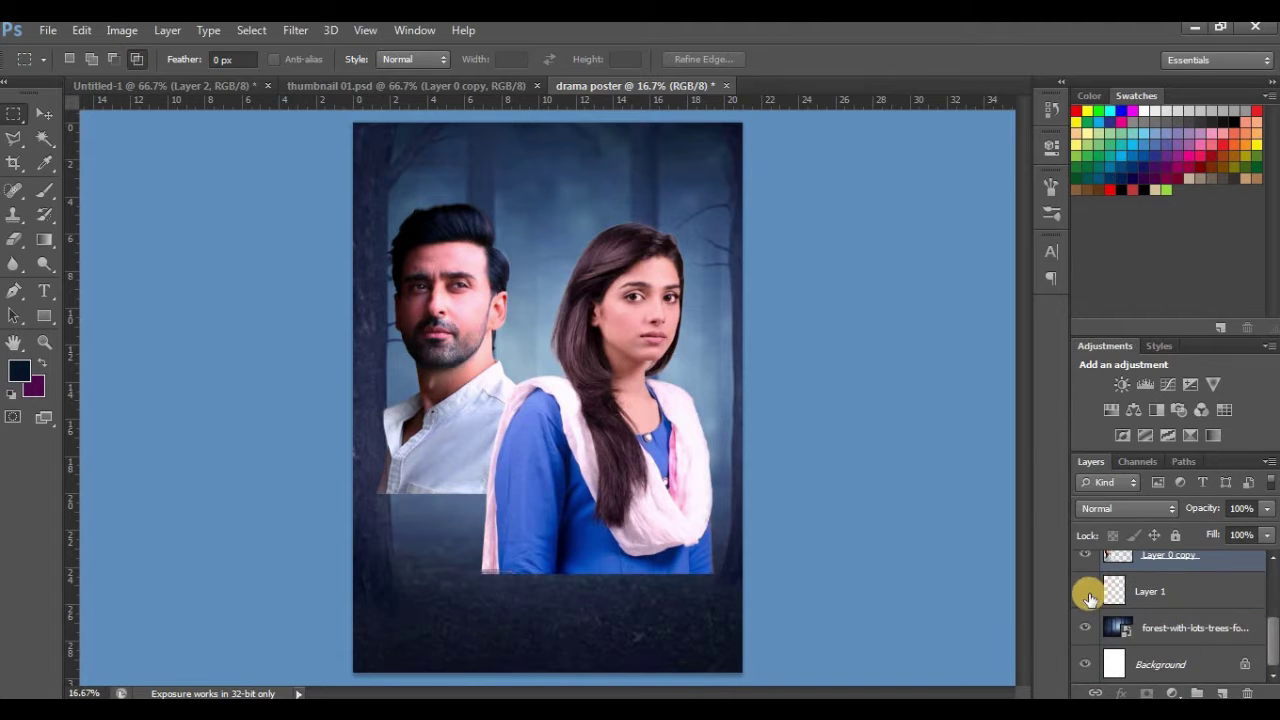
{"action": "left_click_drag", "start_coordinate": [1090, 597], "coordinate": [1205, 563]}
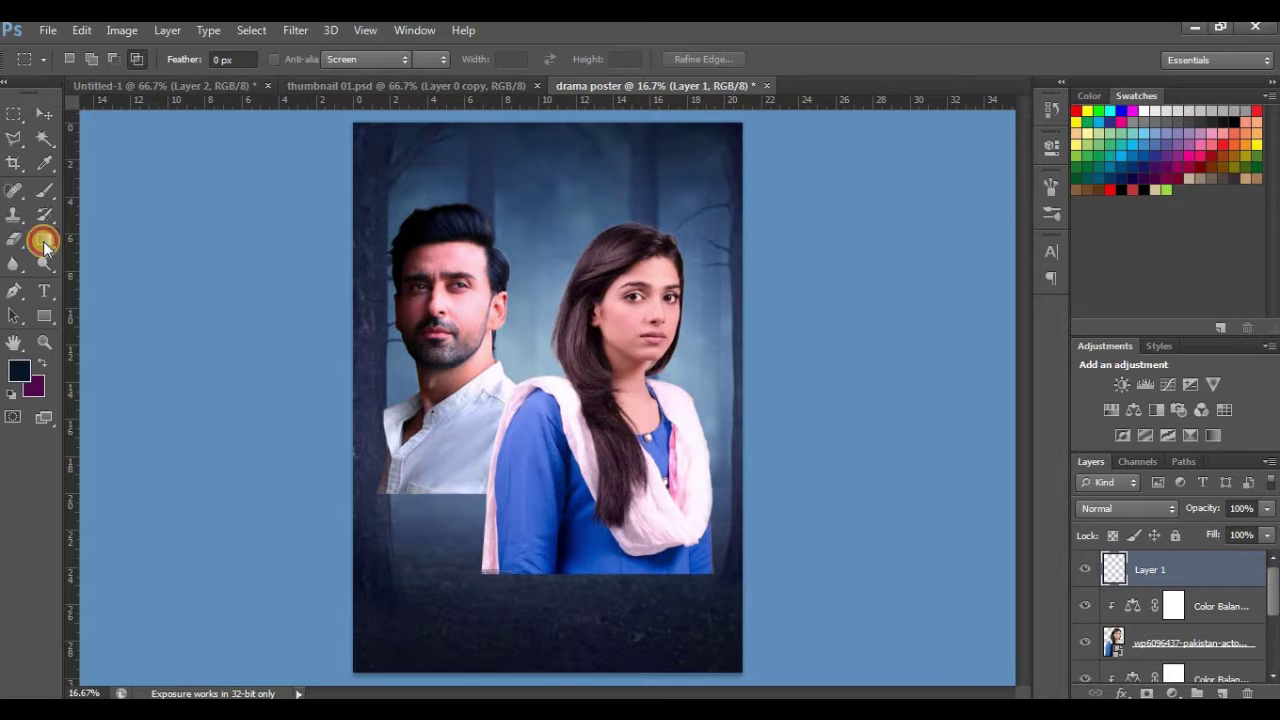
{"action": "left_click", "coordinate": [43, 242]}
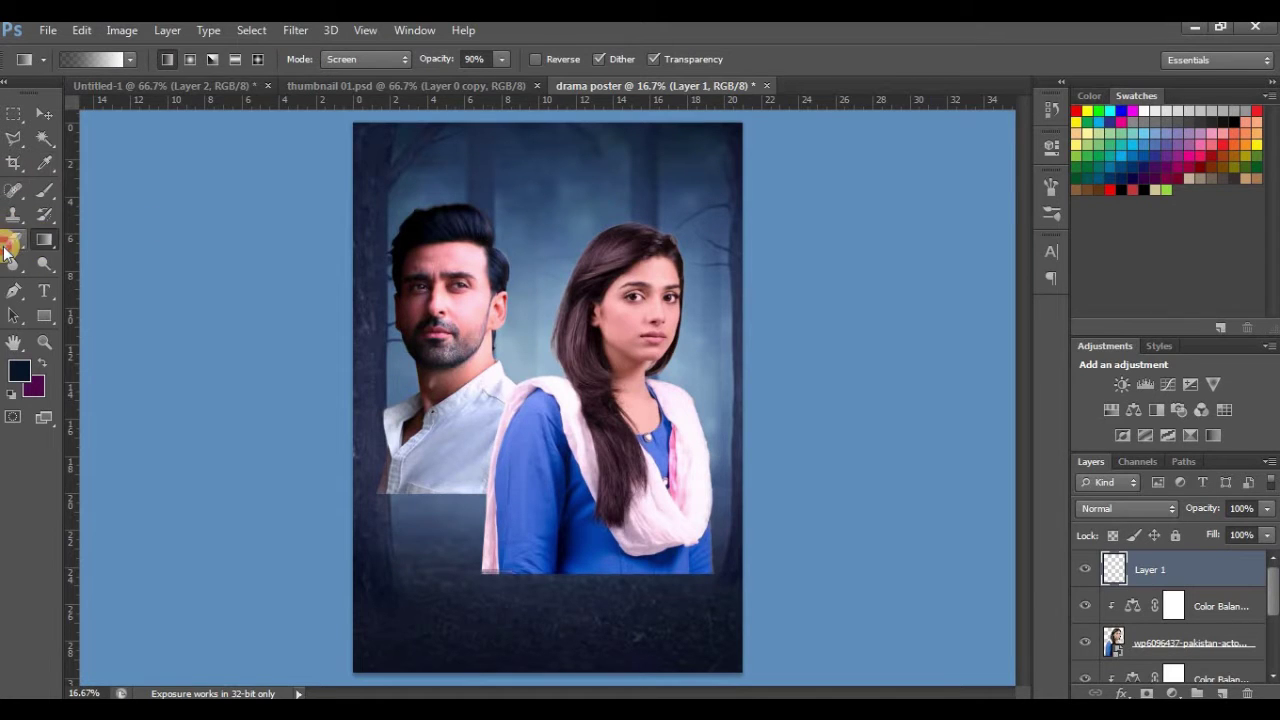
{"action": "left_click", "coordinate": [10, 246]}
{"action": "right_click", "coordinate": [331, 471]}
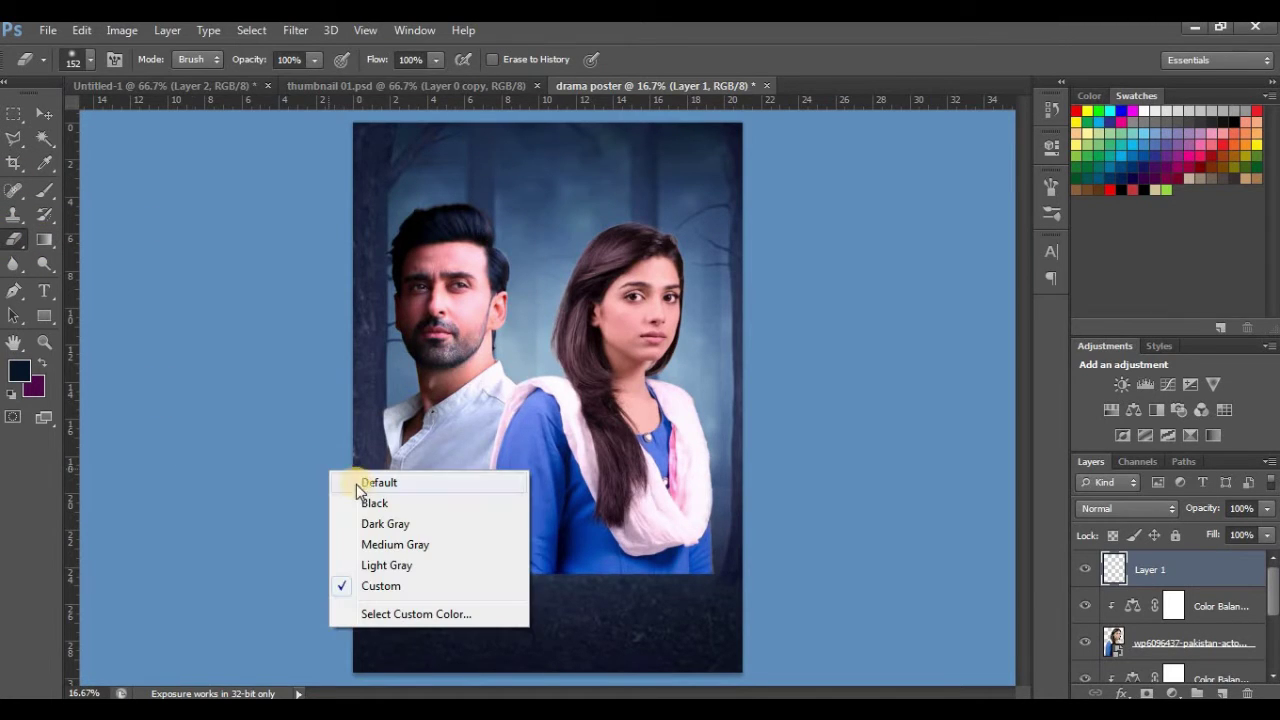
{"action": "left_click", "coordinate": [90, 60]}
{"action": "left_click_drag", "start_coordinate": [134, 118], "coordinate": [187, 119]}
{"action": "left_click", "coordinate": [383, 528]}
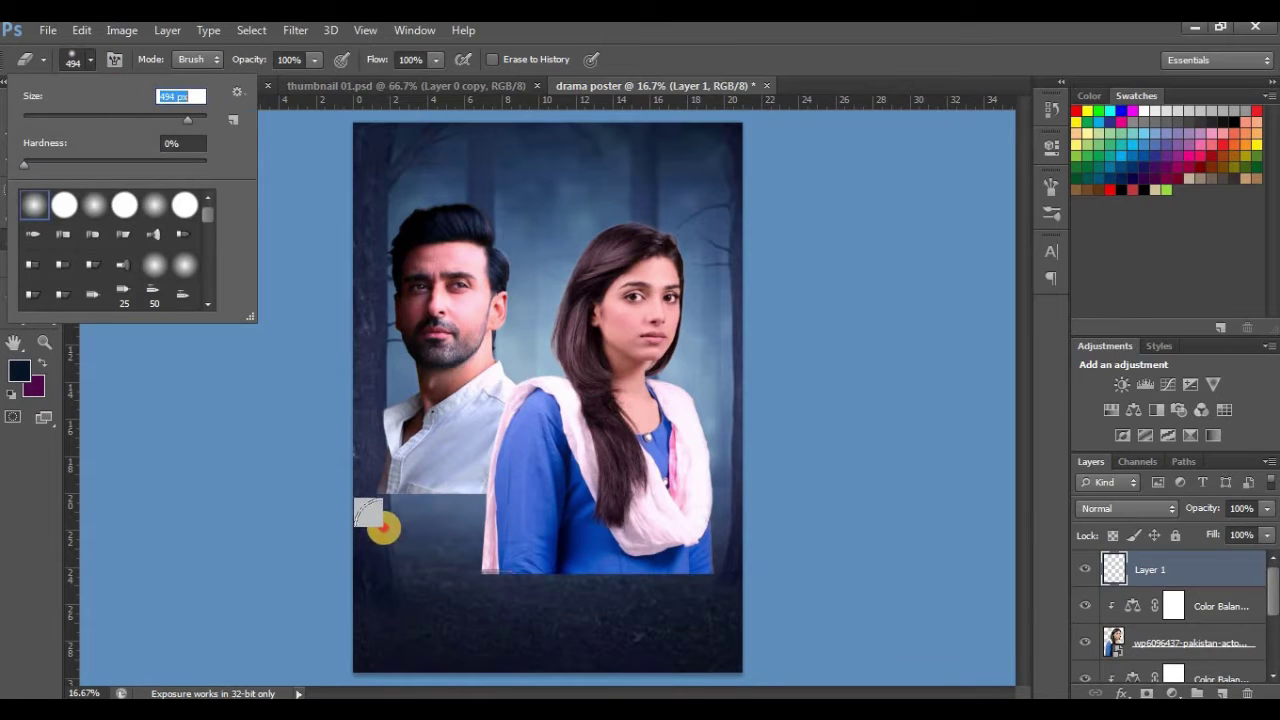
{"action": "left_click_drag", "start_coordinate": [383, 528], "coordinate": [408, 534]}
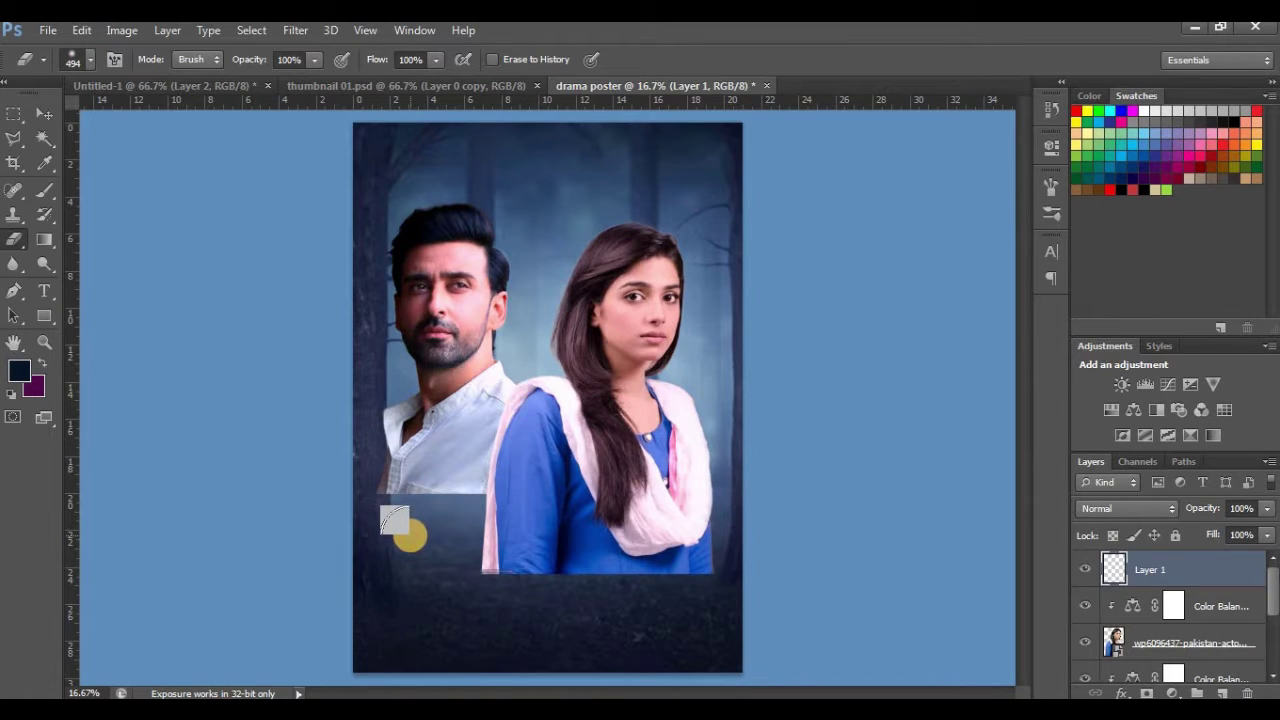
Step: Rasterize the woman's photo layer and softly erase its lower edge
{"action": "left_click", "coordinate": [1216, 641]}
{"action": "left_click", "coordinate": [1220, 606], "text": "shift"}
{"action": "left_click", "coordinate": [672, 582]}
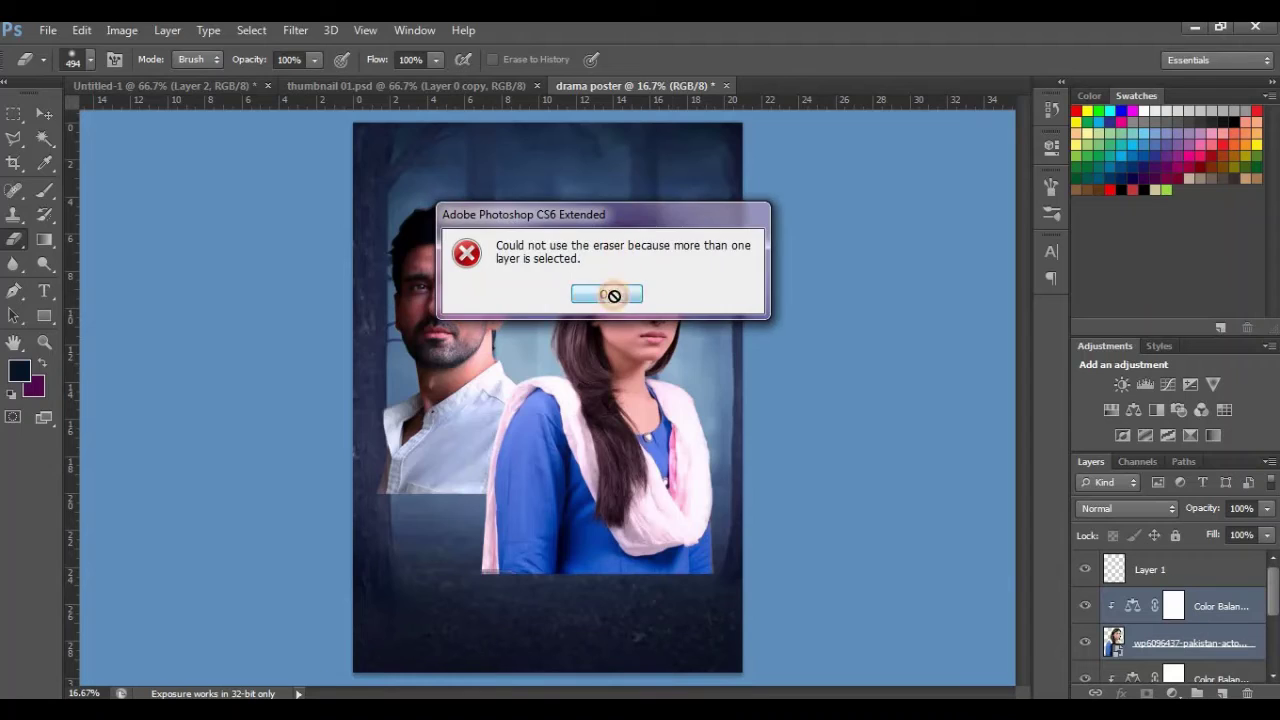
{"action": "left_click", "coordinate": [614, 295]}
{"action": "left_click", "coordinate": [1135, 631]}
{"action": "left_click", "coordinate": [653, 606]}
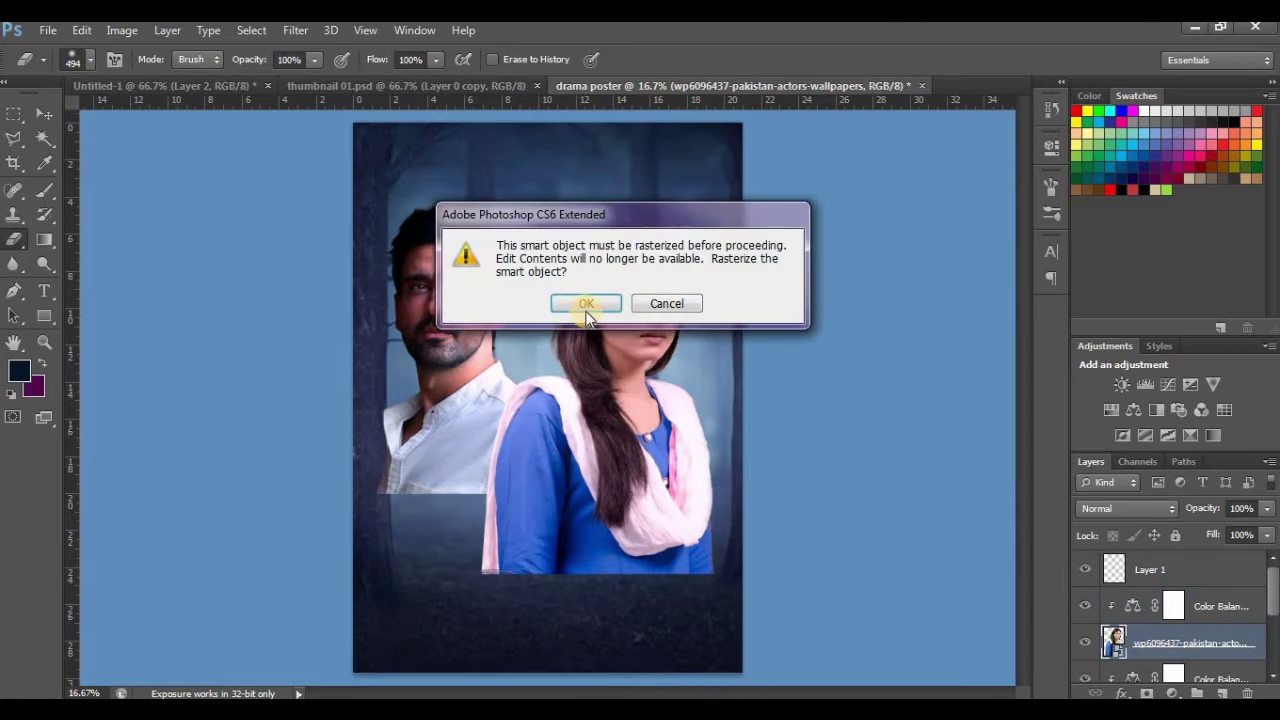
{"action": "left_click", "coordinate": [586, 304]}
{"action": "mouse_move", "coordinate": [480, 591]}
{"action": "left_mouse_down"}
{"action": "mouse_move", "coordinate": [717, 583]}
{"action": "mouse_move", "coordinate": [537, 591]}
{"action": "mouse_move", "coordinate": [456, 565]}
{"action": "mouse_move", "coordinate": [437, 541]}
{"action": "left_mouse_up"}
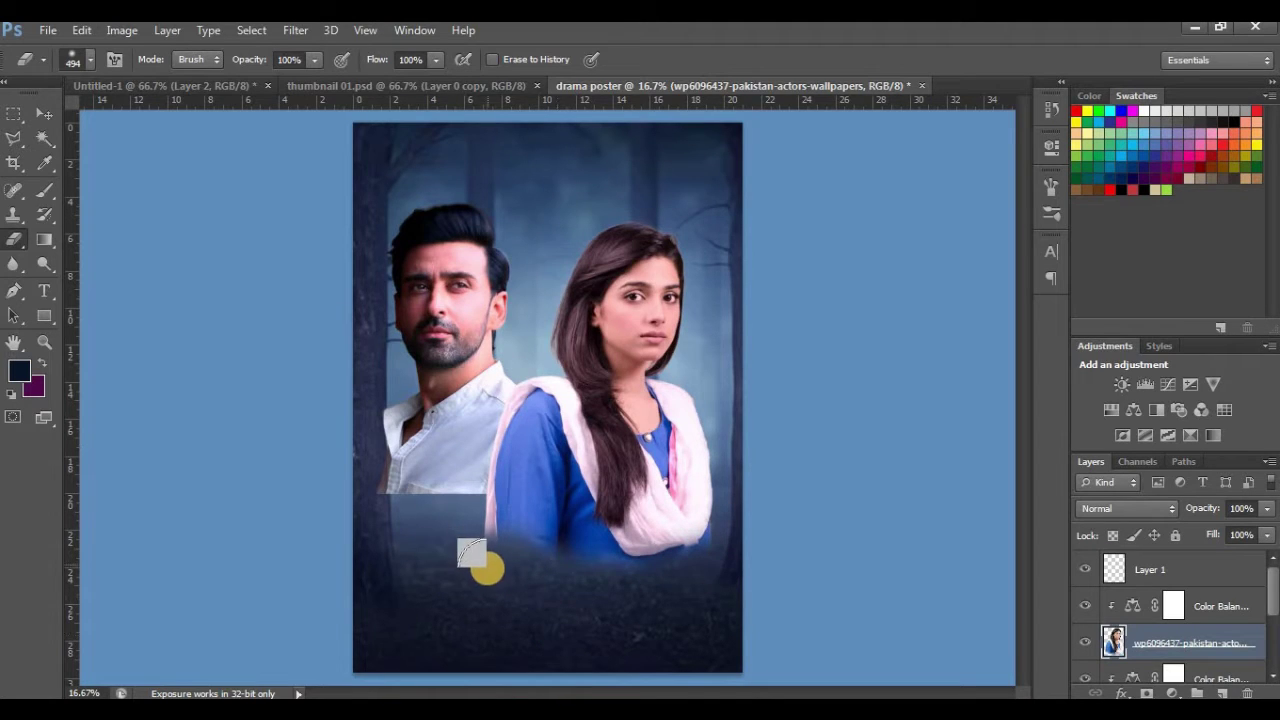
Step: Erase the grey patch below the man's shirt on Layer 0 copy
{"action": "left_click_drag", "start_coordinate": [1272, 594], "coordinate": [1273, 648]}
{"action": "left_click", "coordinate": [1168, 620]}
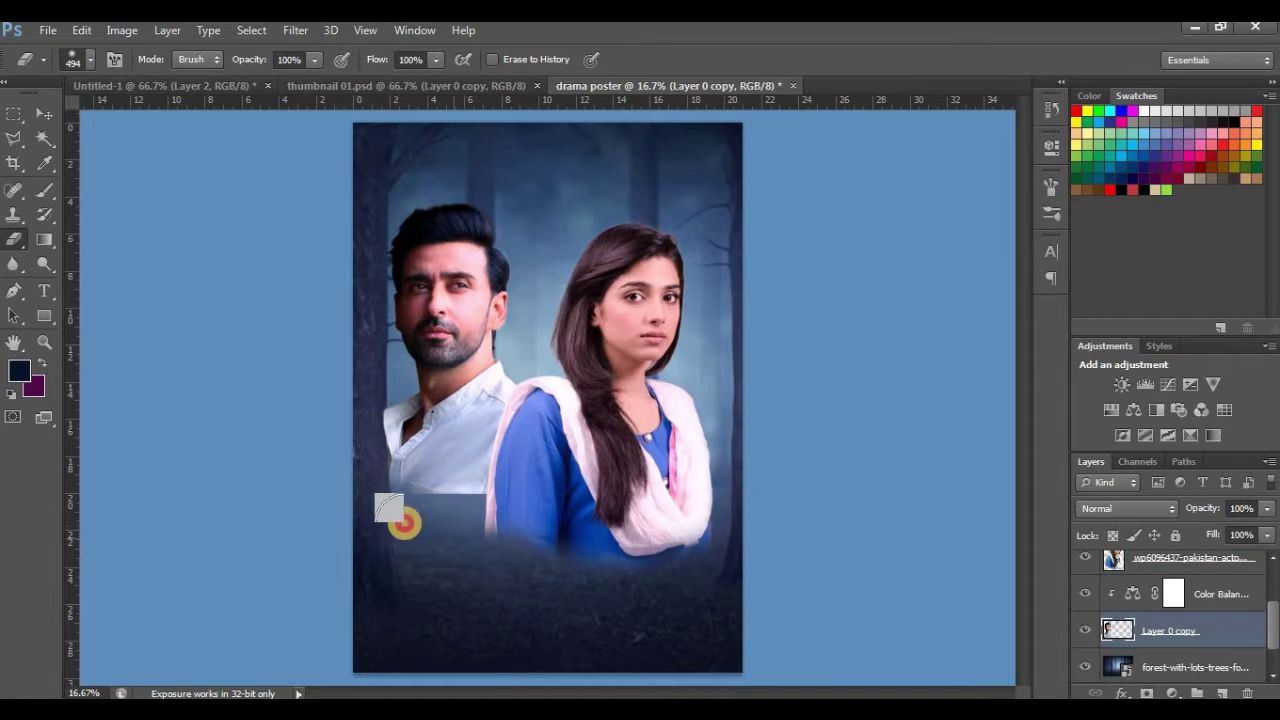
{"action": "left_click_drag", "start_coordinate": [403, 521], "coordinate": [325, 512]}
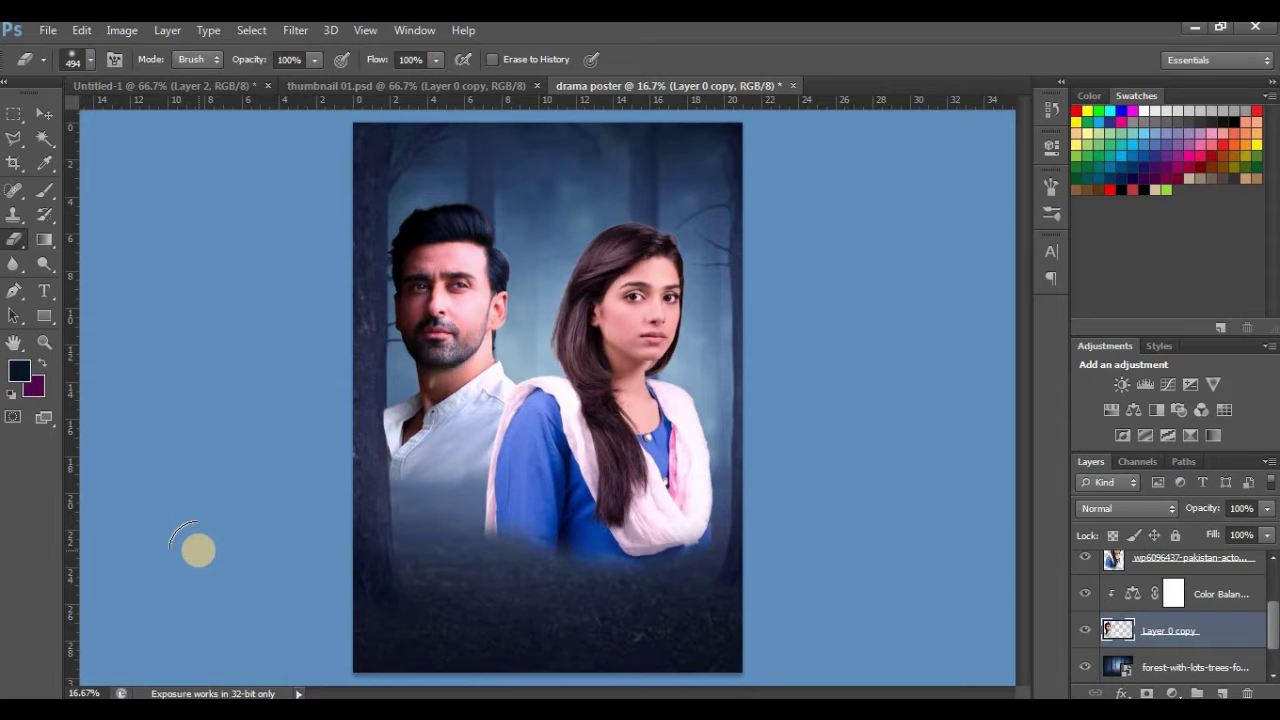
{"action": "left_click", "coordinate": [1152, 568]}
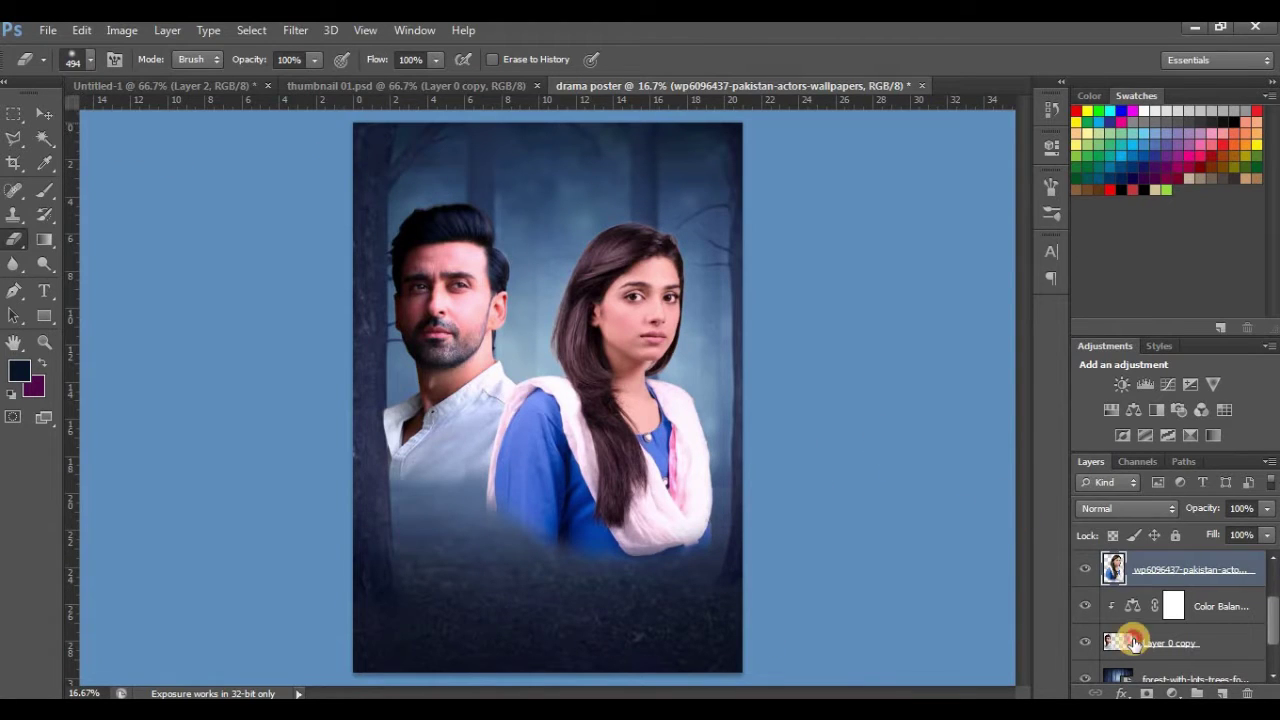
{"action": "left_click_drag", "start_coordinate": [1133, 643], "coordinate": [775, 185]}
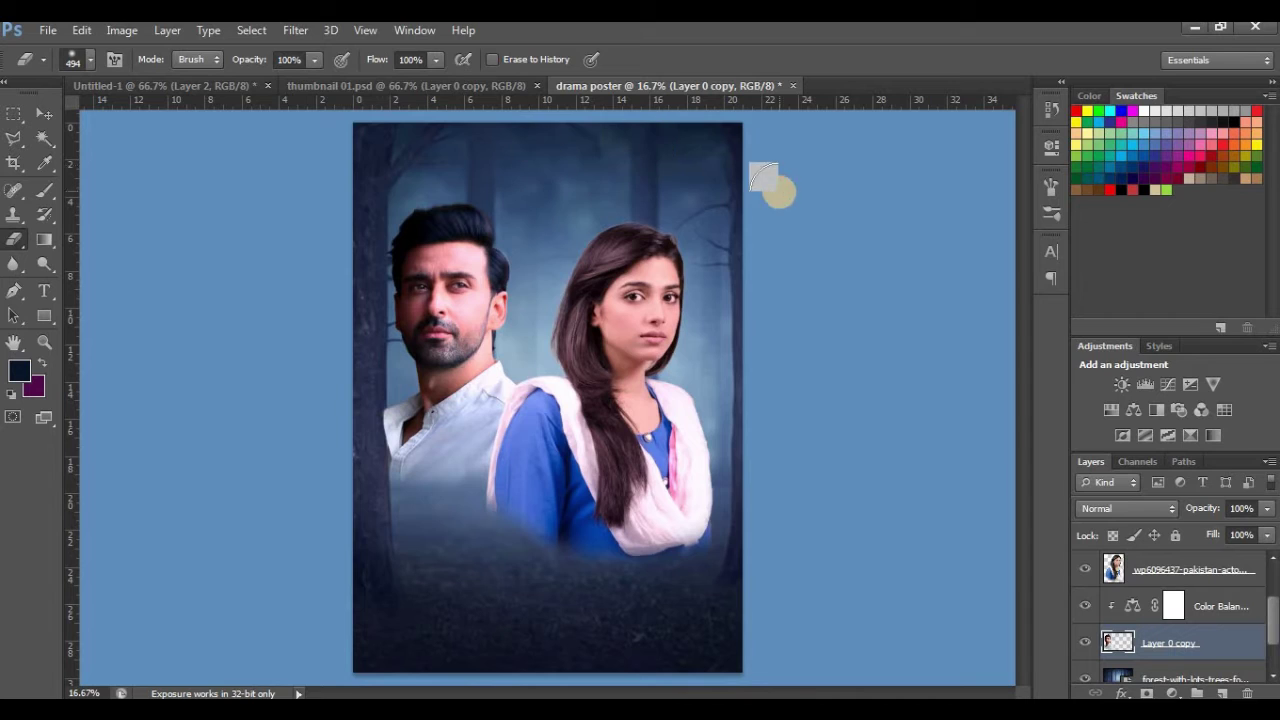
{"action": "left_click", "coordinate": [44, 113]}
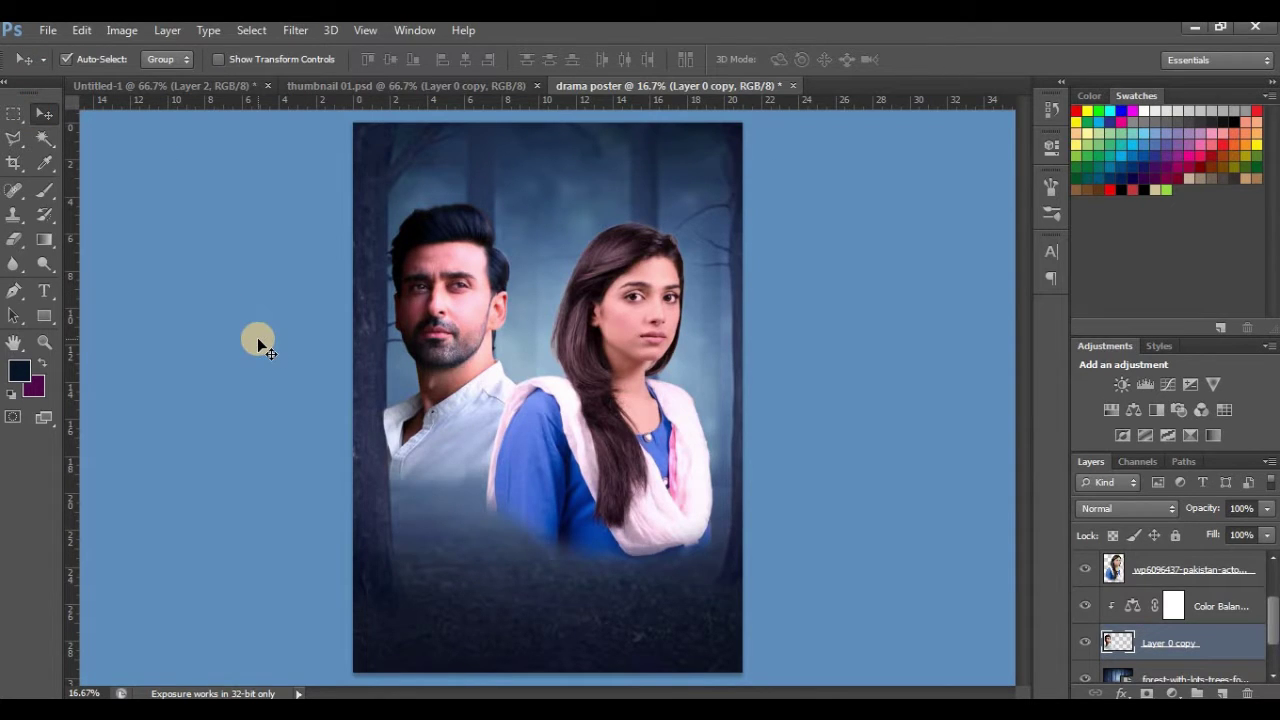
Step: Copy the Urdu title layer, Layer 2, from the thumbnail document into the drama poster
{"action": "left_click_drag", "start_coordinate": [341, 90], "coordinate": [922, 430]}
{"action": "left_click_drag", "start_coordinate": [1271, 634], "coordinate": [1270, 604]}
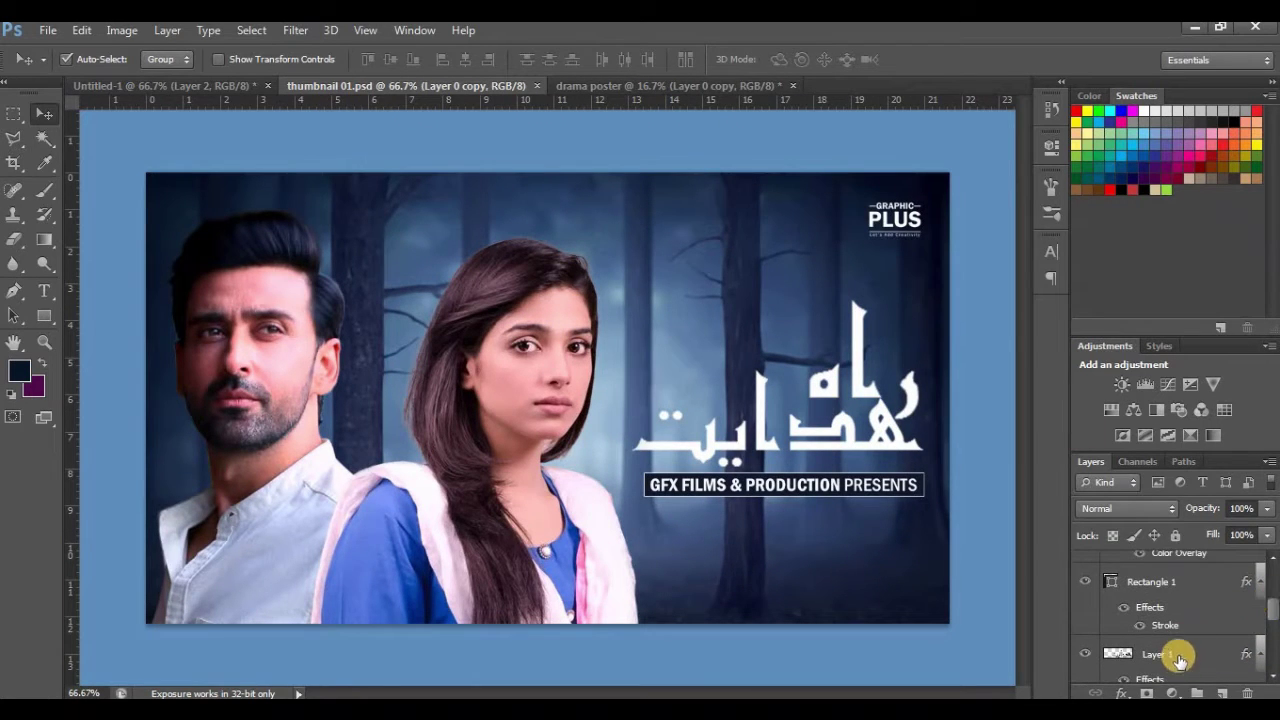
{"action": "left_click", "coordinate": [1180, 660]}
{"action": "left_click_drag", "start_coordinate": [1268, 600], "coordinate": [1270, 570]}
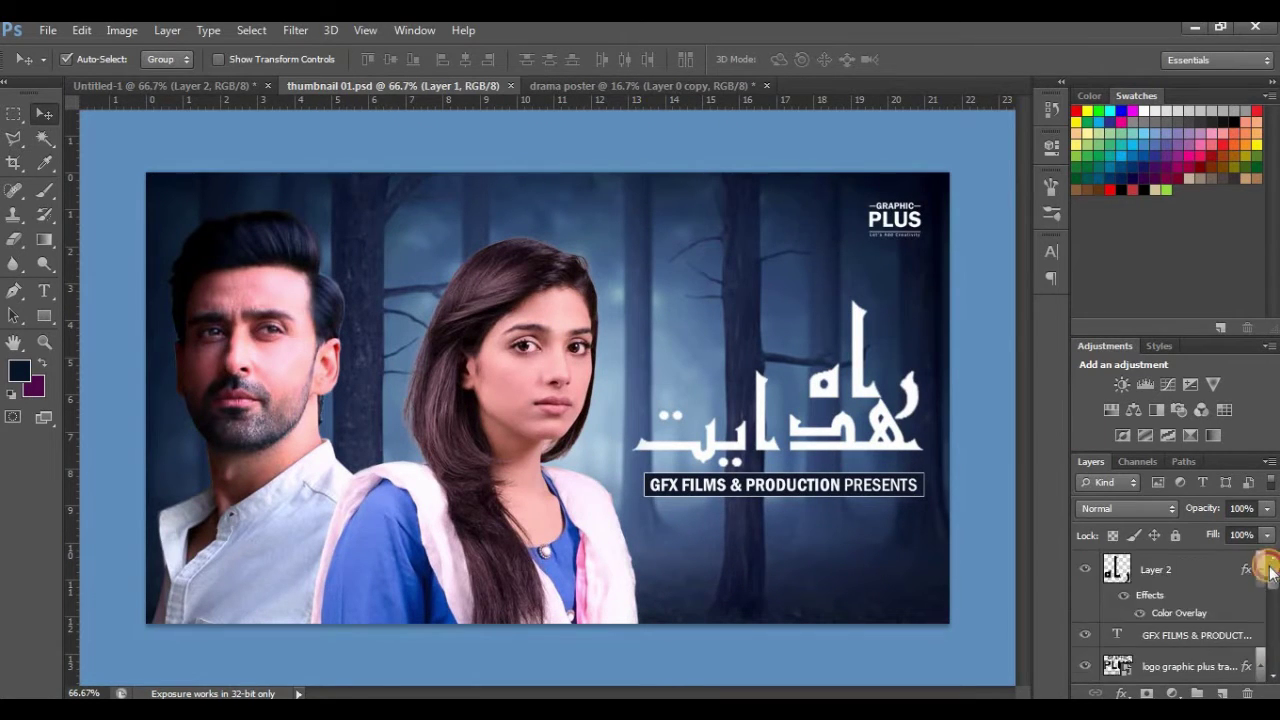
{"action": "left_click", "coordinate": [1232, 569]}
{"action": "mouse_move", "coordinate": [826, 404]}
{"action": "left_mouse_down"}
{"action": "mouse_move", "coordinate": [659, 84]}
{"action": "mouse_move", "coordinate": [619, 398]}
{"action": "left_mouse_up"}
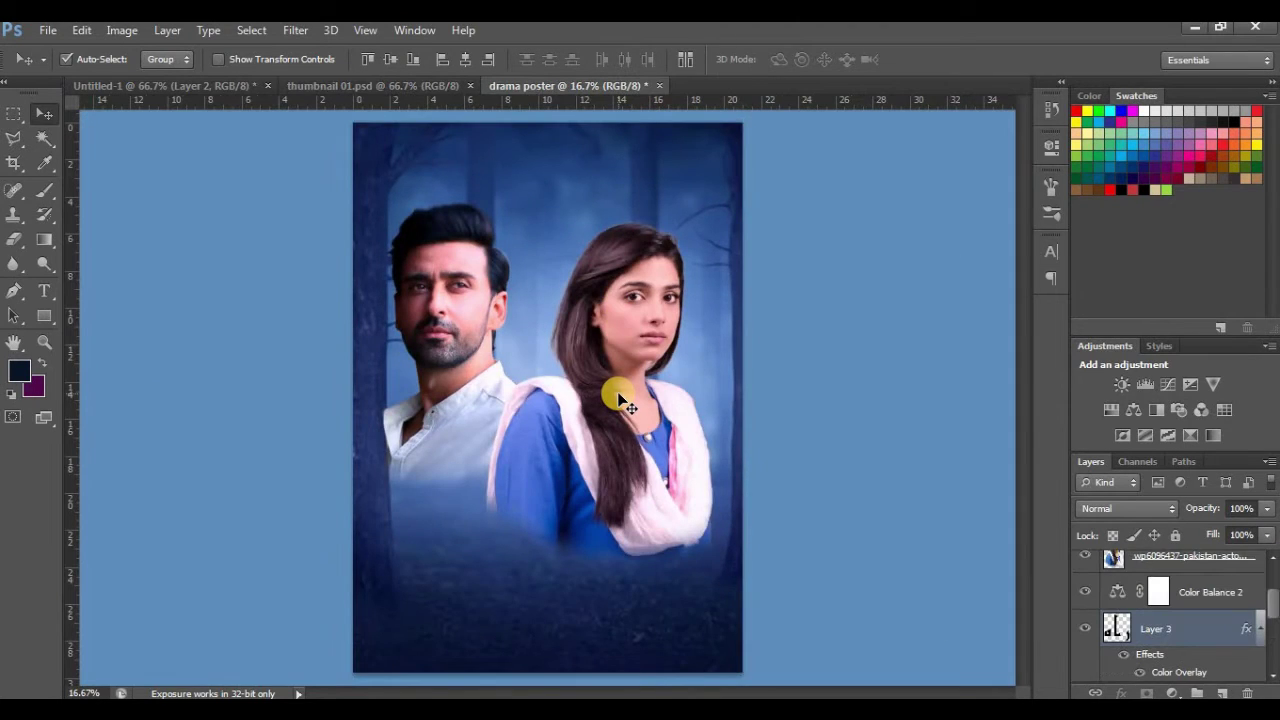
{"action": "left_click", "coordinate": [619, 398]}
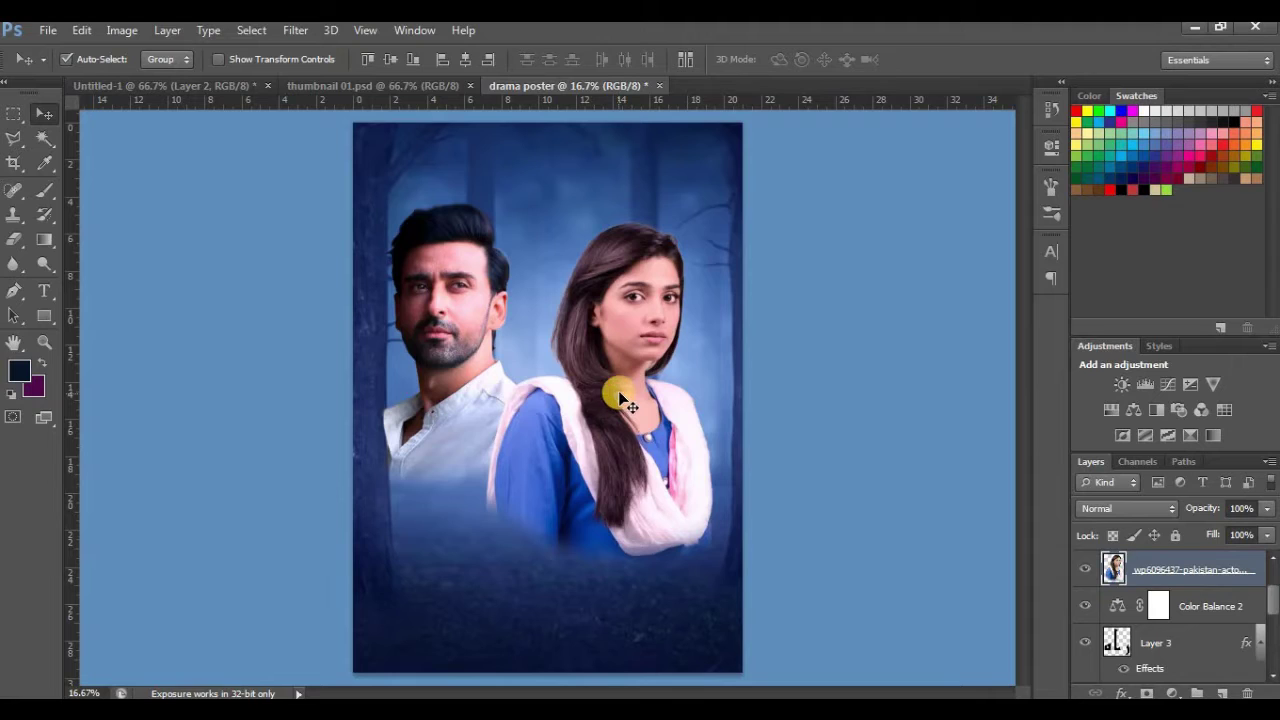
Step: Select Layer 3 and Layer 2, and toggle the Color Balance 2 tint off and on to compare
{"action": "left_click", "coordinate": [971, 576]}
{"action": "left_click_drag", "start_coordinate": [1272, 598], "coordinate": [1262, 606]}
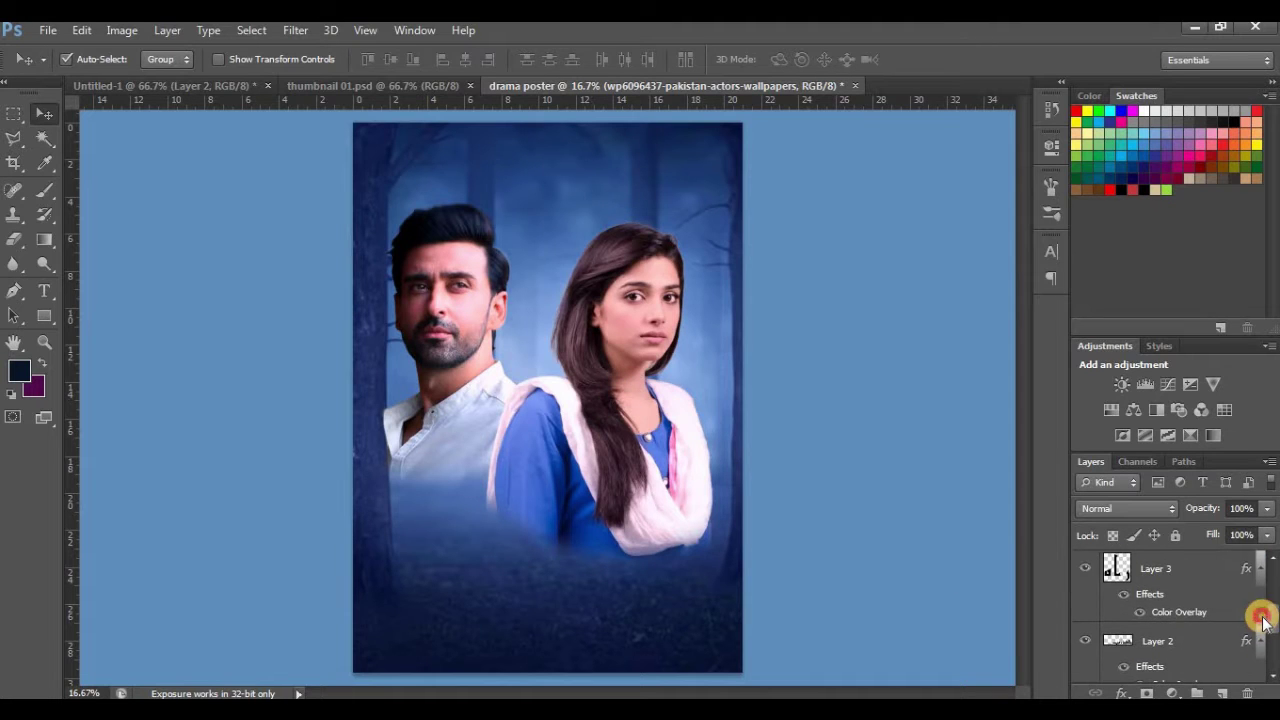
{"action": "left_click", "coordinate": [1191, 598]}
{"action": "left_click", "coordinate": [1117, 662]}
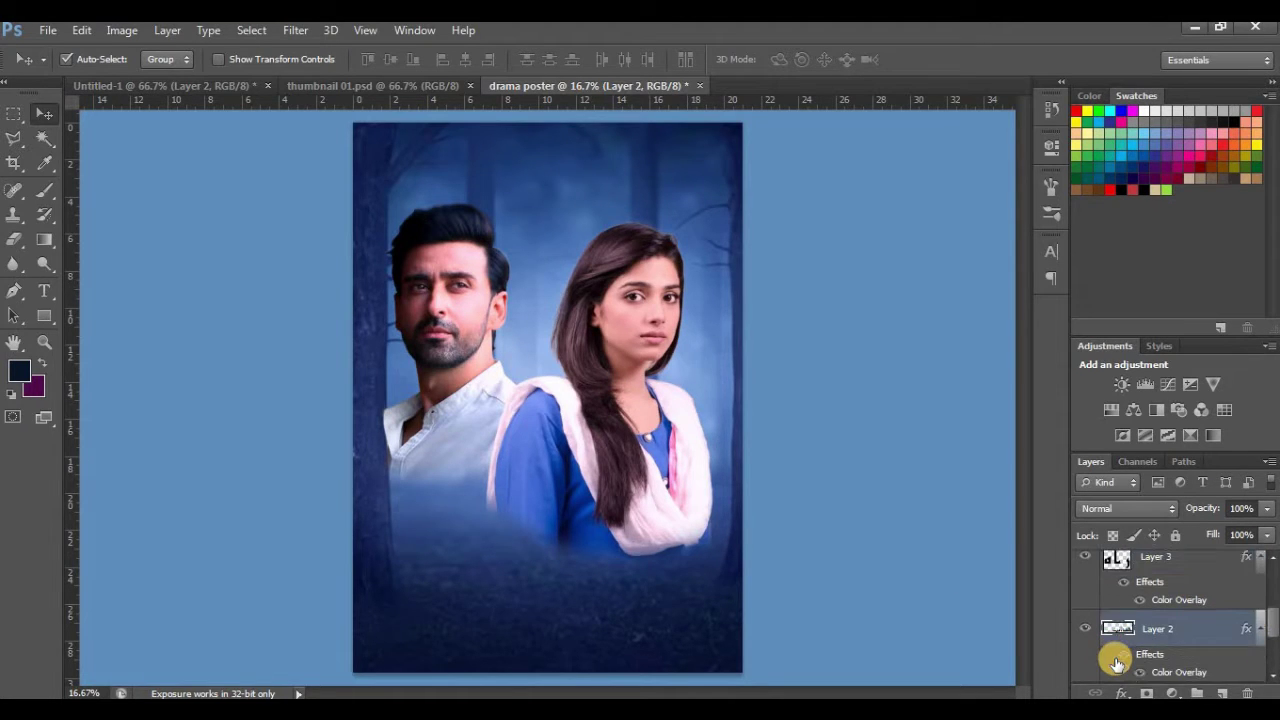
{"action": "left_click", "coordinate": [1180, 601]}
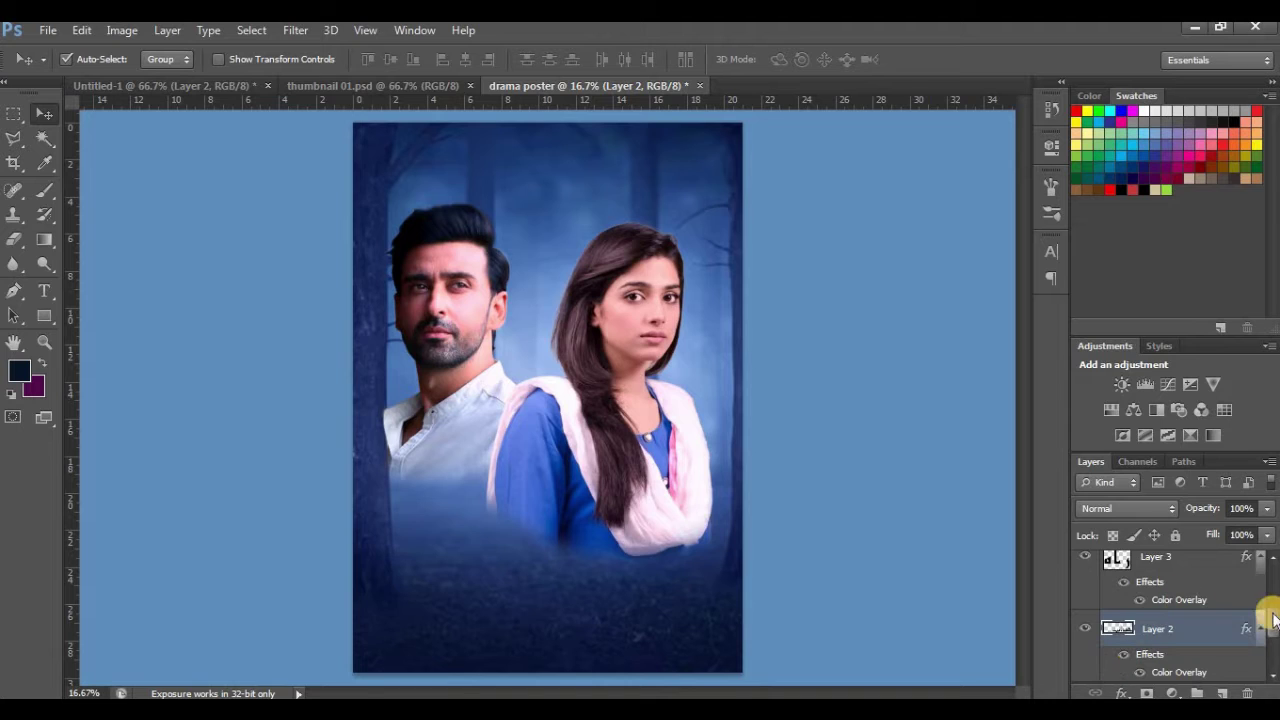
{"action": "left_click_drag", "start_coordinate": [1272, 620], "coordinate": [1274, 592]}
{"action": "left_click", "coordinate": [1220, 615]}
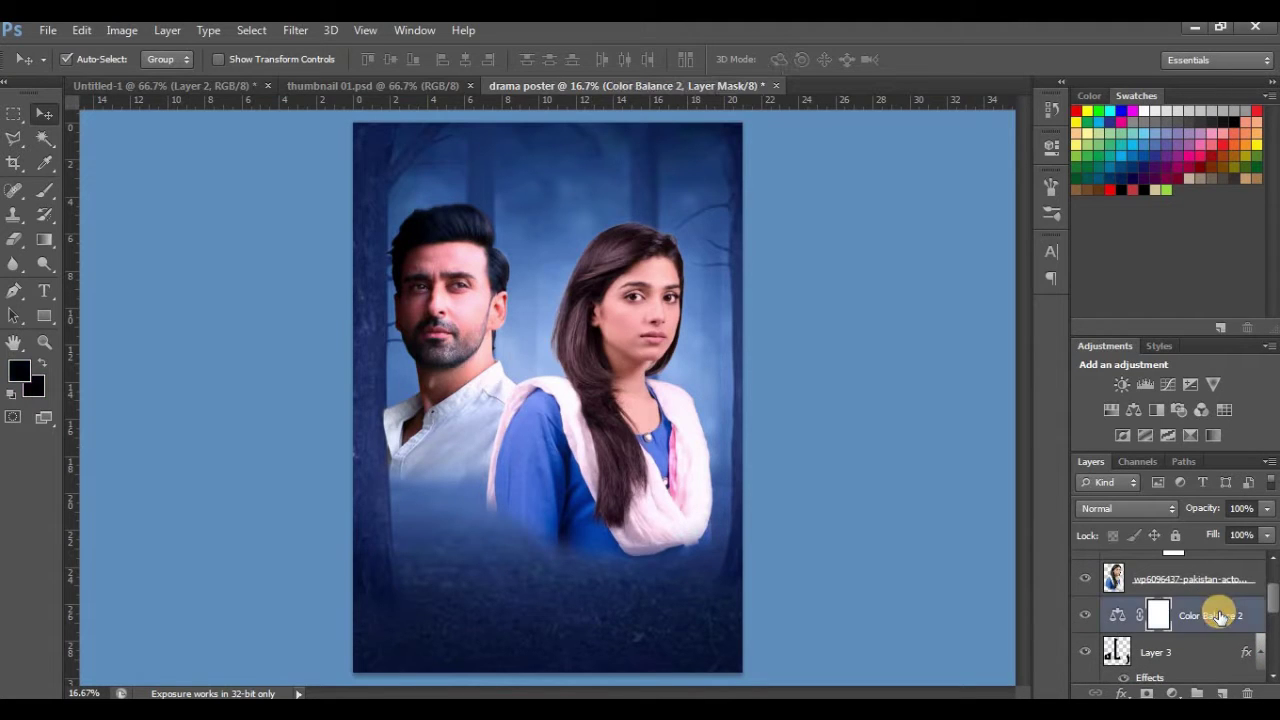
{"action": "left_click", "coordinate": [1084, 615]}
{"action": "left_click", "coordinate": [1083, 614]}
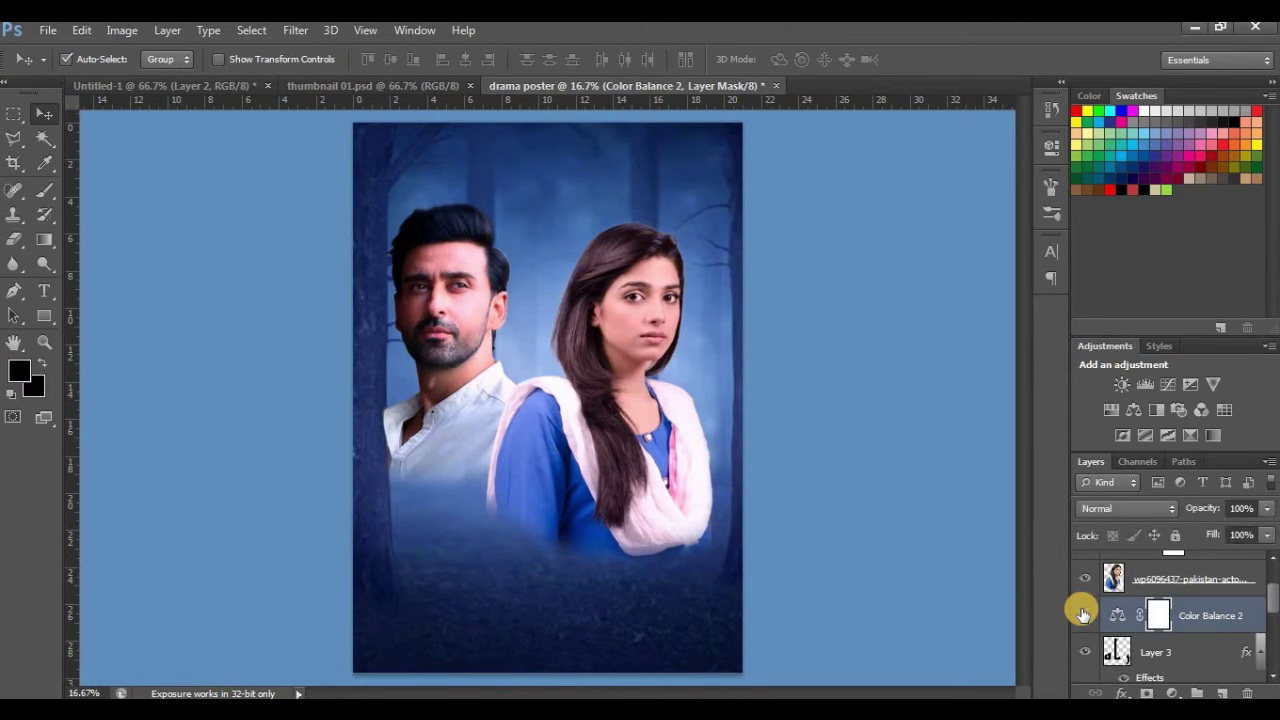
Step: Collapse Layer 2's effects and move Layer 3 and Layer 2 above the actors' photo
{"action": "left_click_drag", "start_coordinate": [1272, 612], "coordinate": [1246, 660]}
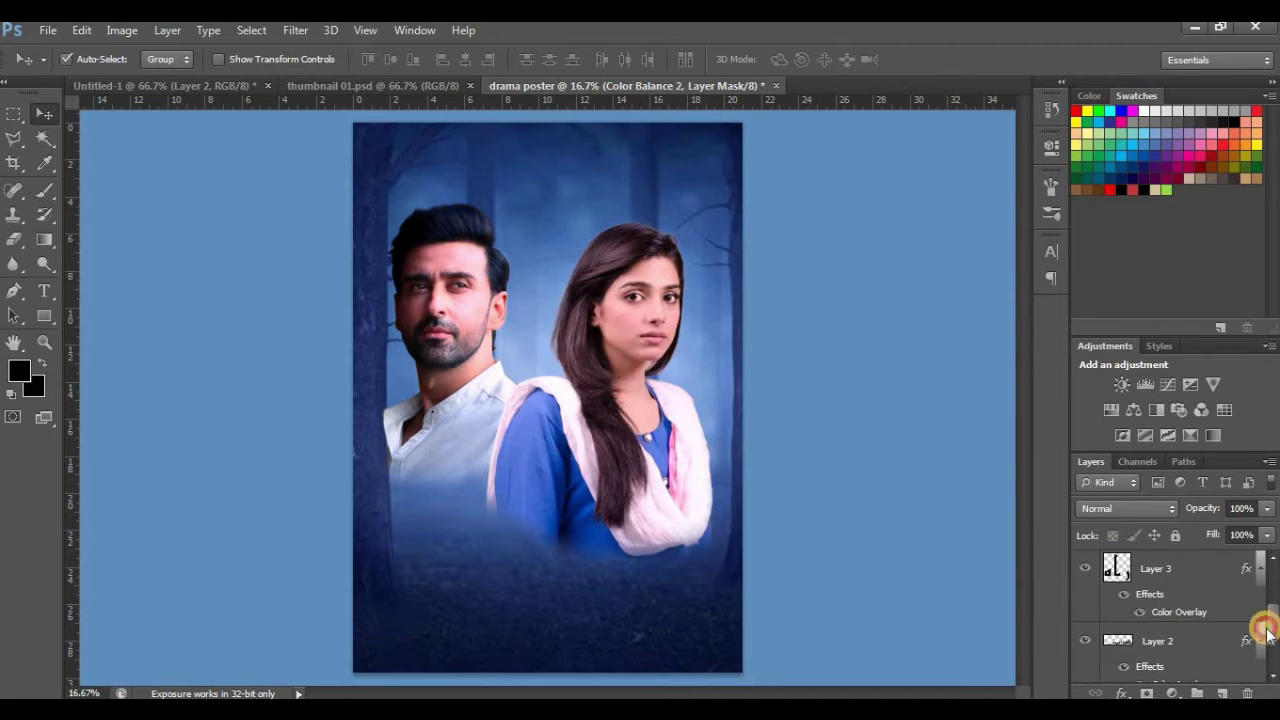
{"action": "scroll", "coordinate": [1262, 590], "scroll_direction": "up", "scroll_amount": 3}
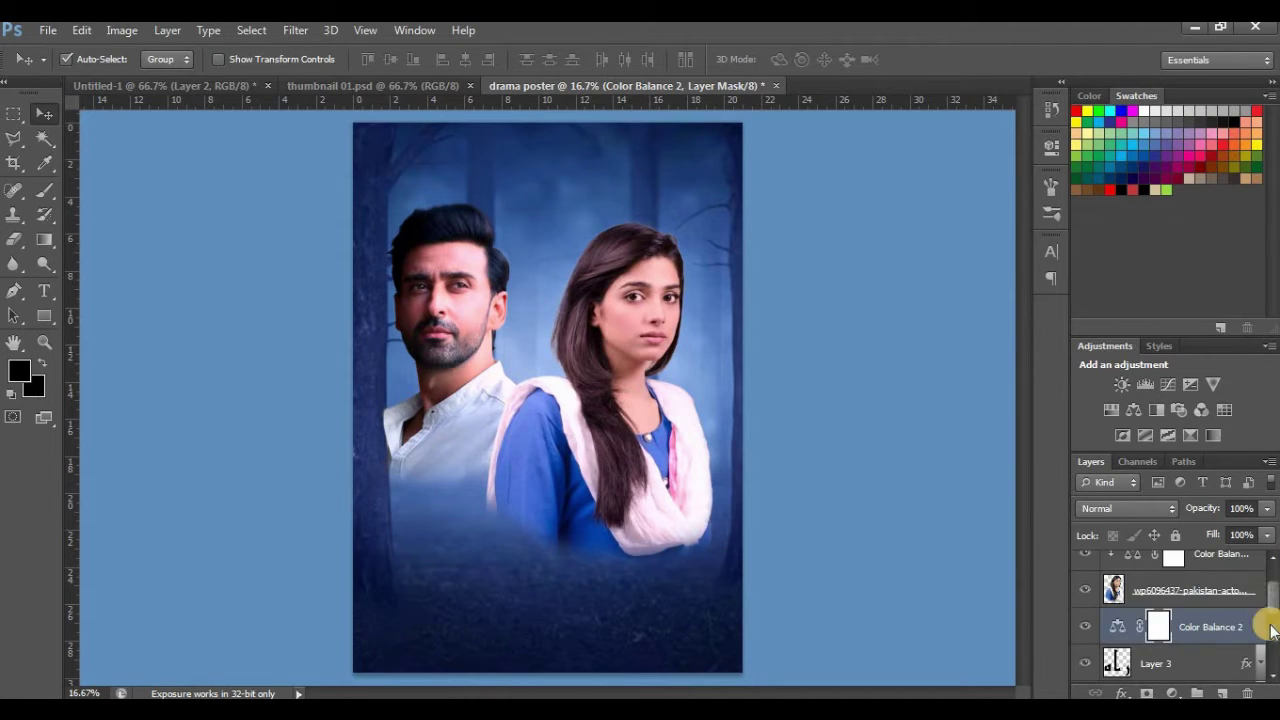
{"action": "scroll", "coordinate": [1272, 628], "scroll_direction": "down", "scroll_amount": 2}
{"action": "scroll", "coordinate": [1262, 622], "scroll_direction": "down", "scroll_amount": 2}
{"action": "left_click", "coordinate": [1257, 614]}
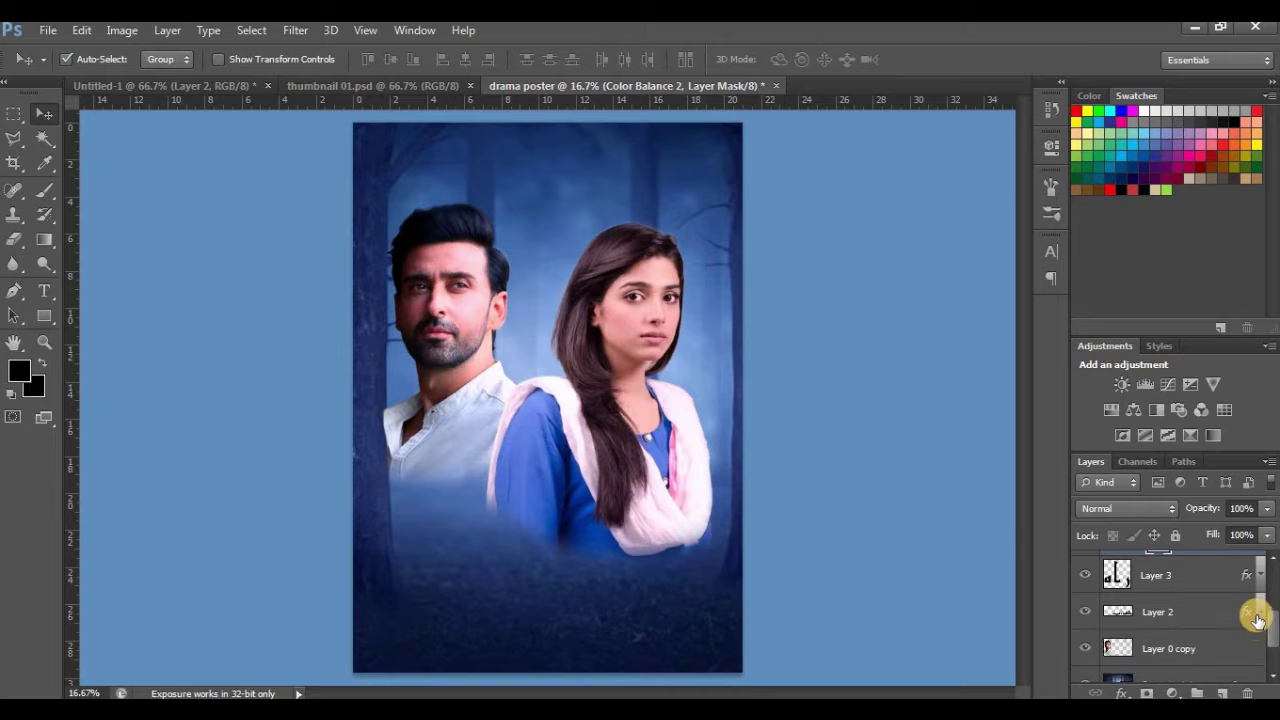
{"action": "left_click", "coordinate": [1210, 614]}
{"action": "left_click", "coordinate": [1192, 574]}
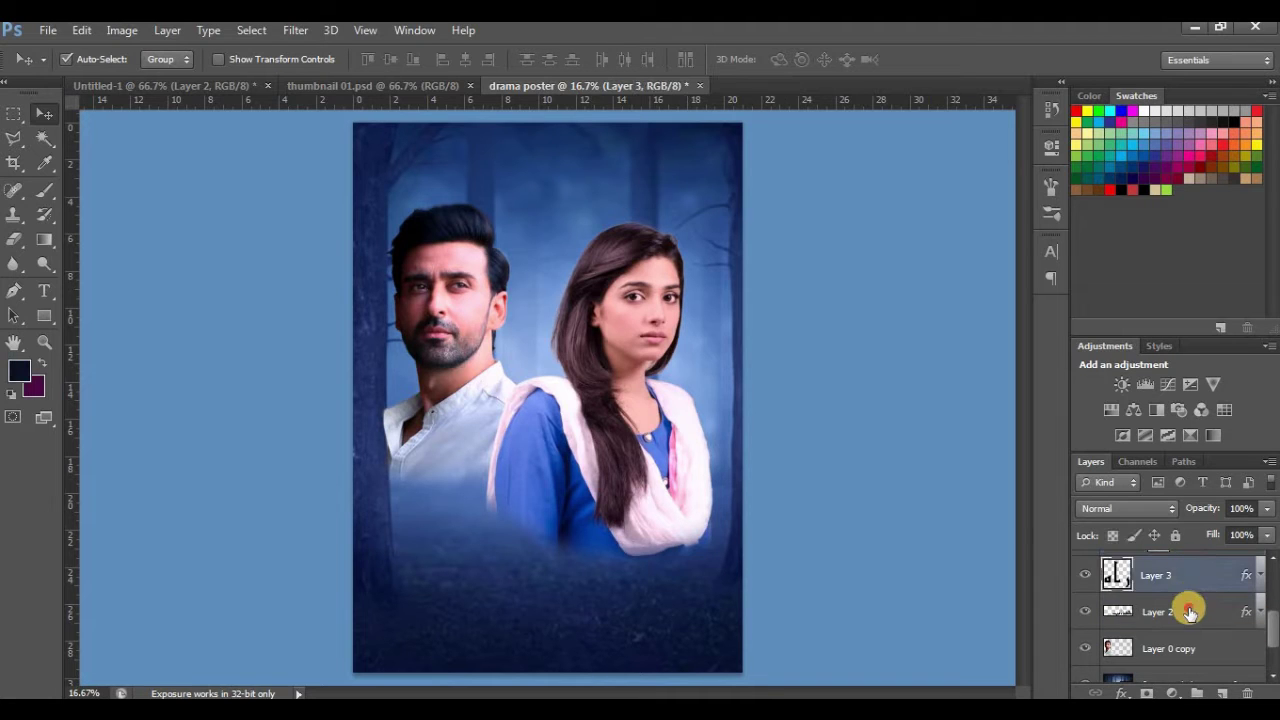
{"action": "left_click", "coordinate": [1189, 612], "text": "shift"}
{"action": "left_click_drag", "start_coordinate": [1171, 586], "coordinate": [1186, 590]}
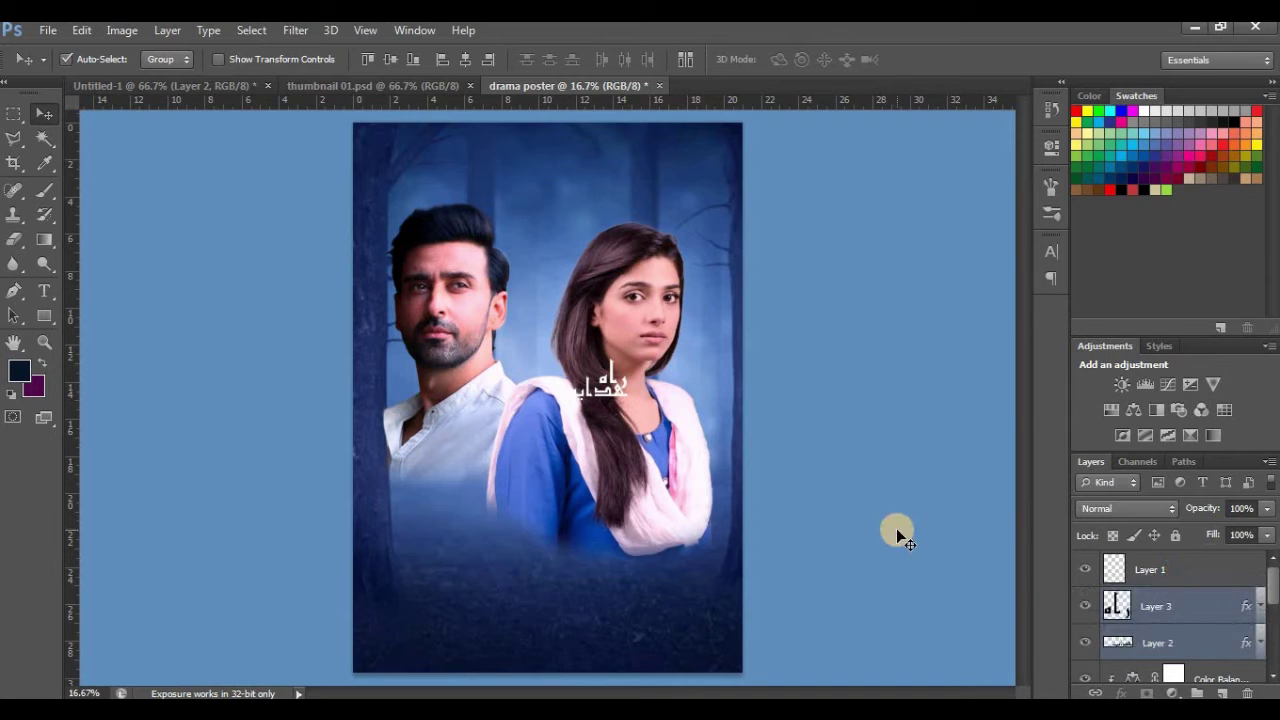
Step: Convert the Urdu title layer, Layer 3, to a smart object
{"action": "key", "text": "ctrl+t"}
{"action": "left_click", "coordinate": [40, 118]}
{"action": "right_click", "coordinate": [1172, 612]}
{"action": "left_click", "coordinate": [951, 124]}
Step: Enlarge the Urdu title to about 263% and set it over the poster's lower middle
{"action": "key", "text": "ctrl+t"}
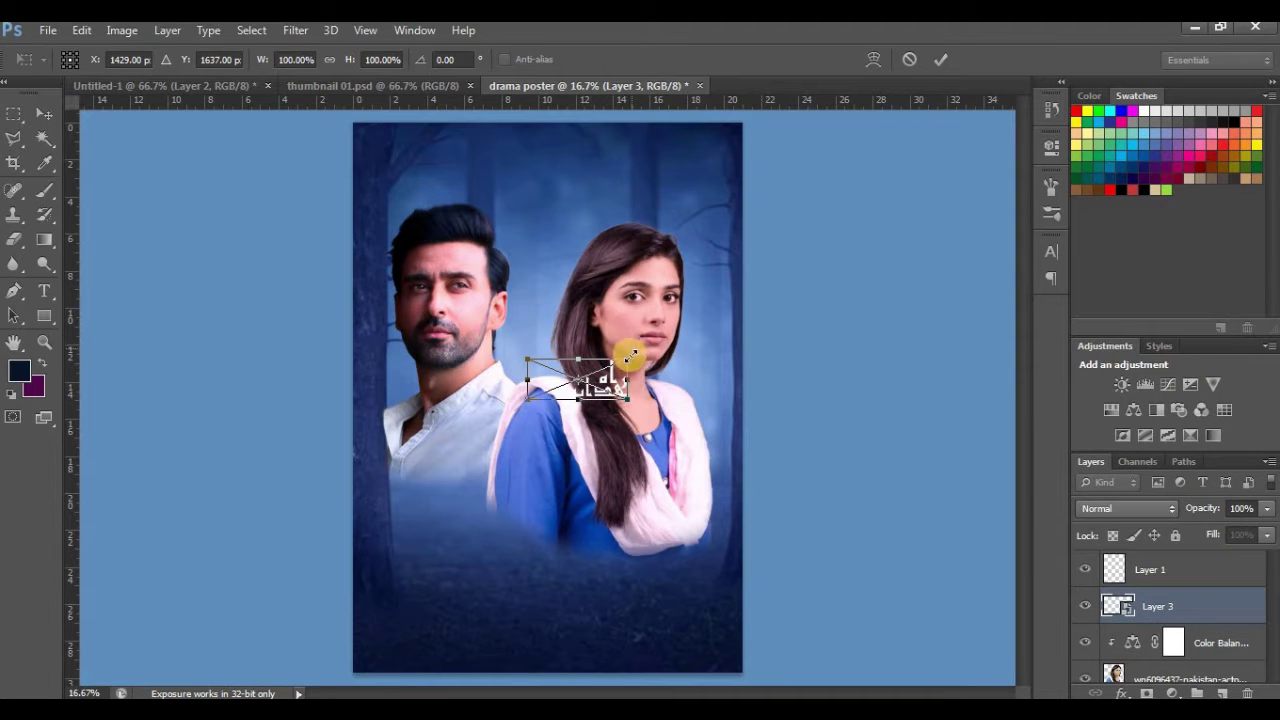
{"action": "left_click_drag", "start_coordinate": [632, 352], "coordinate": [708, 326]}
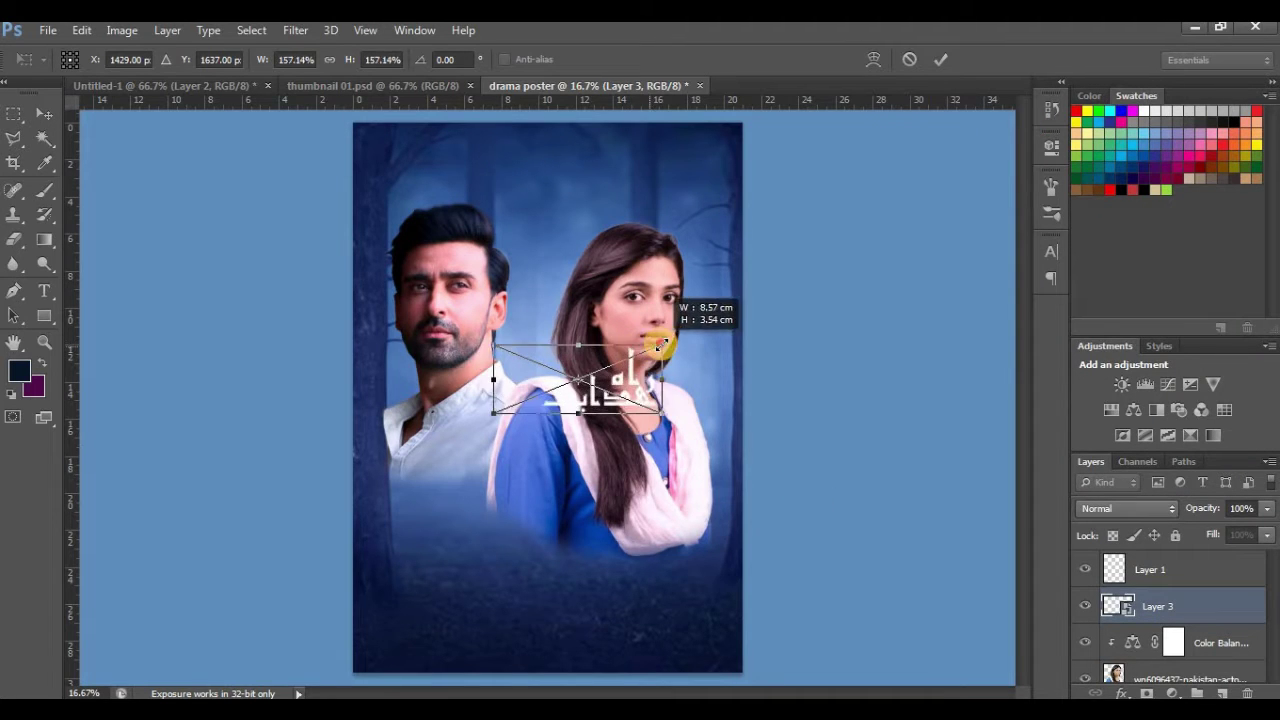
{"action": "left_click_drag", "start_coordinate": [660, 410], "coordinate": [607, 503]}
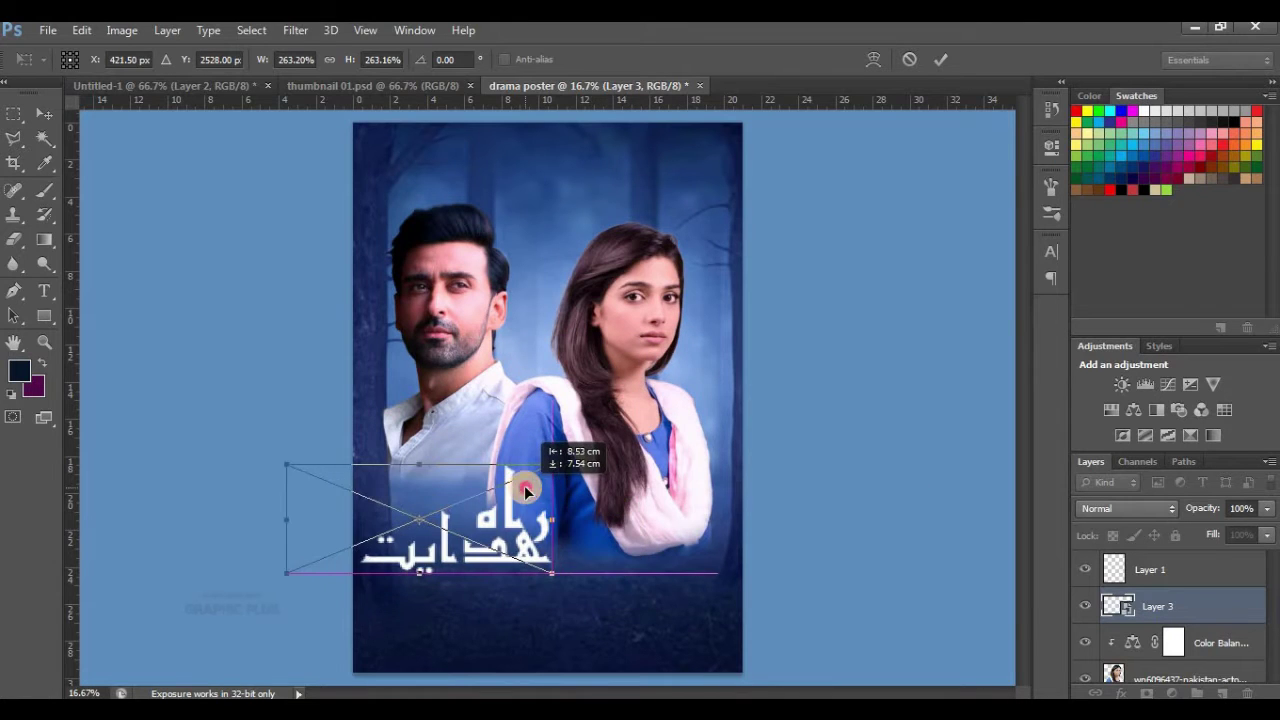
{"action": "mouse_move", "coordinate": [607, 503]}
{"action": "left_mouse_down"}
{"action": "mouse_move", "coordinate": [521, 461]}
{"action": "mouse_move", "coordinate": [599, 497]}
{"action": "left_mouse_up"}
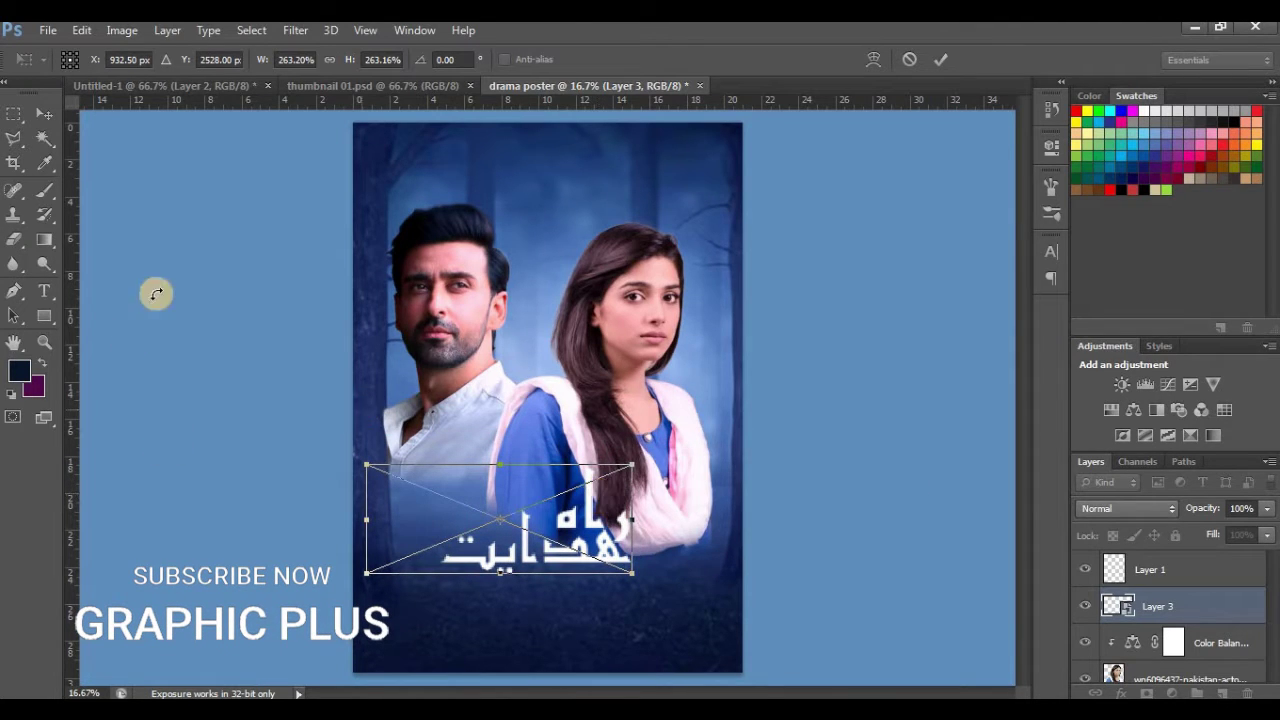
{"action": "left_click", "coordinate": [44, 114]}
{"action": "left_click", "coordinate": [516, 295]}
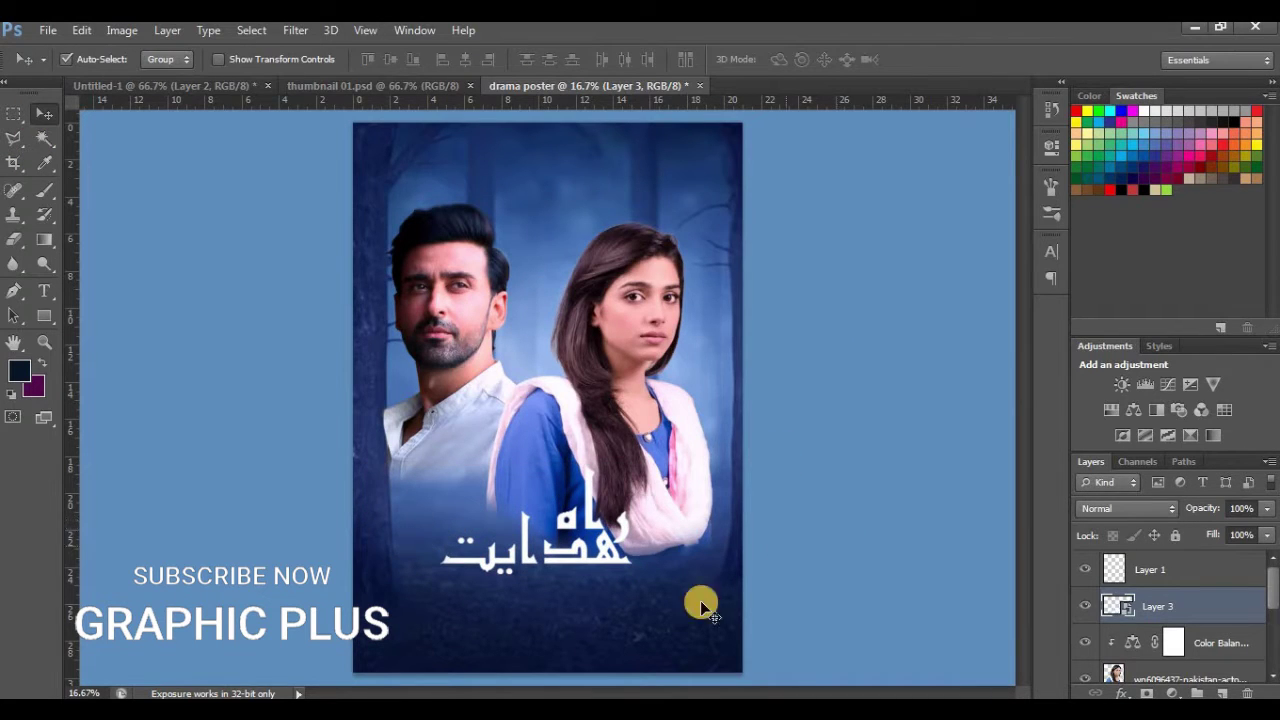
Step: Move the Urdu title to the poster's top right and shrink it slightly
{"action": "key", "text": "ctrl+t"}
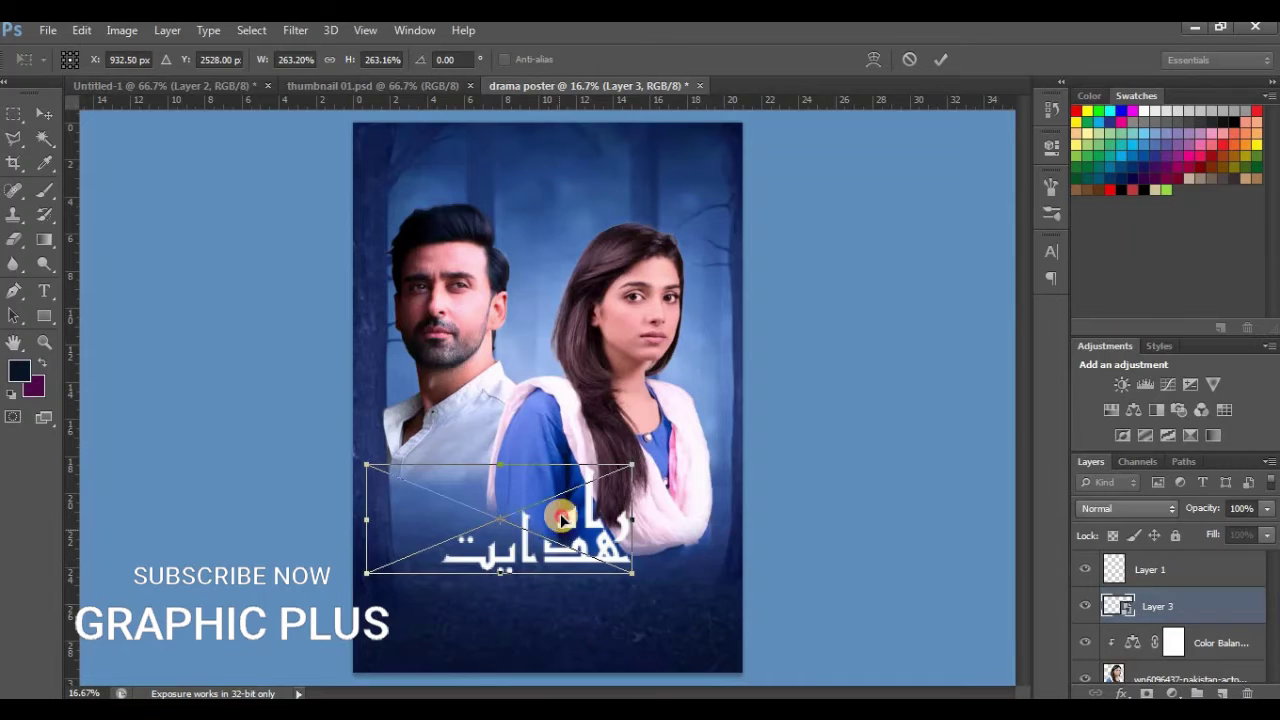
{"action": "left_click_drag", "start_coordinate": [561, 518], "coordinate": [664, 185]}
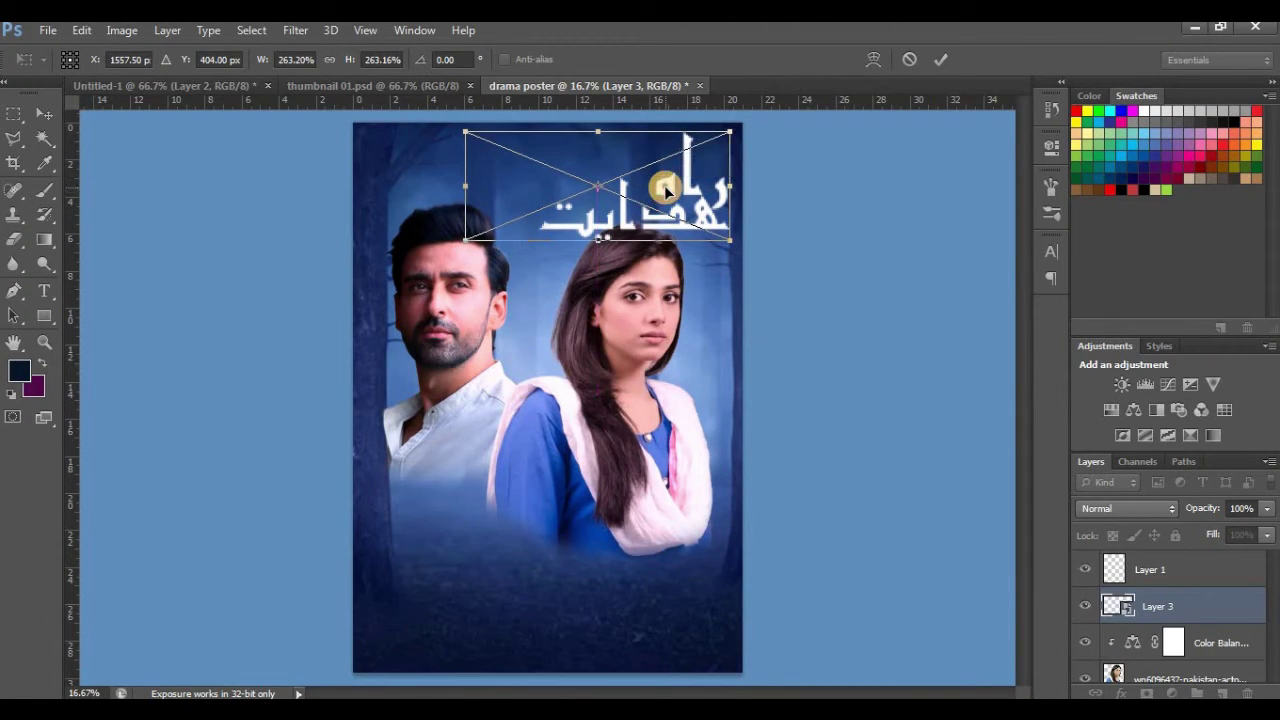
{"action": "left_click_drag", "start_coordinate": [729, 131], "coordinate": [706, 168]}
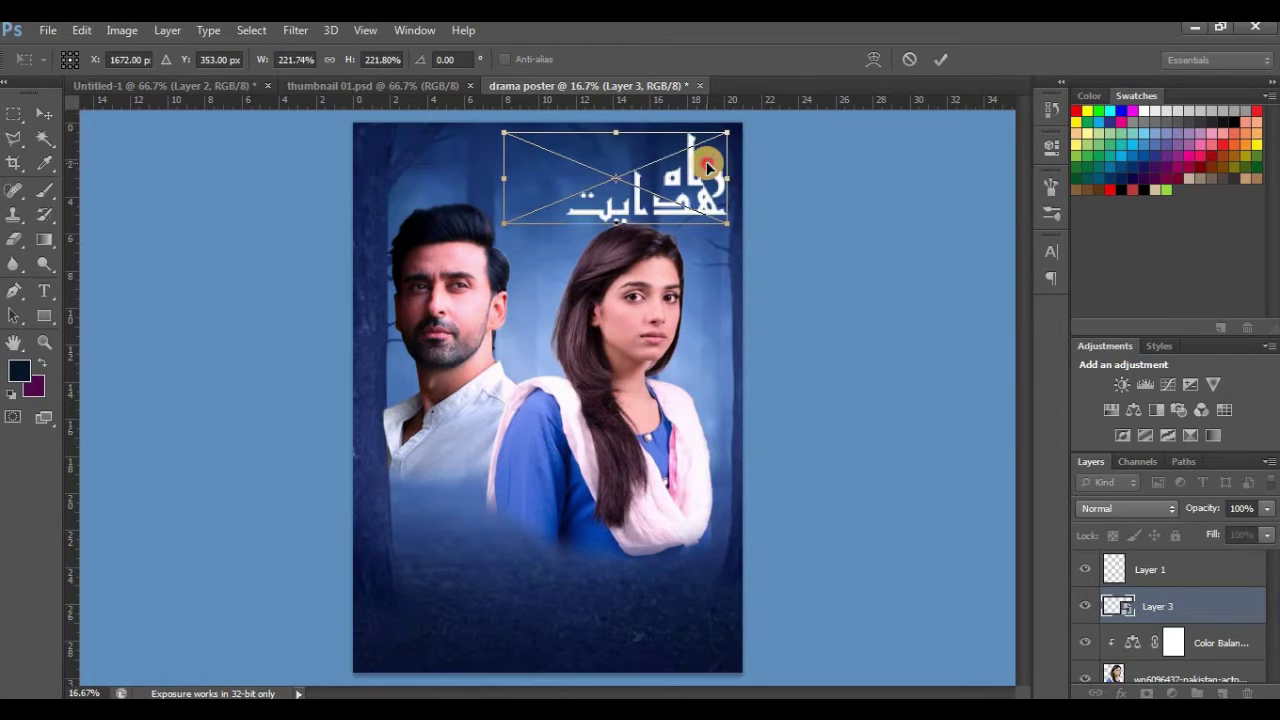
{"action": "left_click", "coordinate": [42, 118]}
{"action": "left_click", "coordinate": [512, 292]}
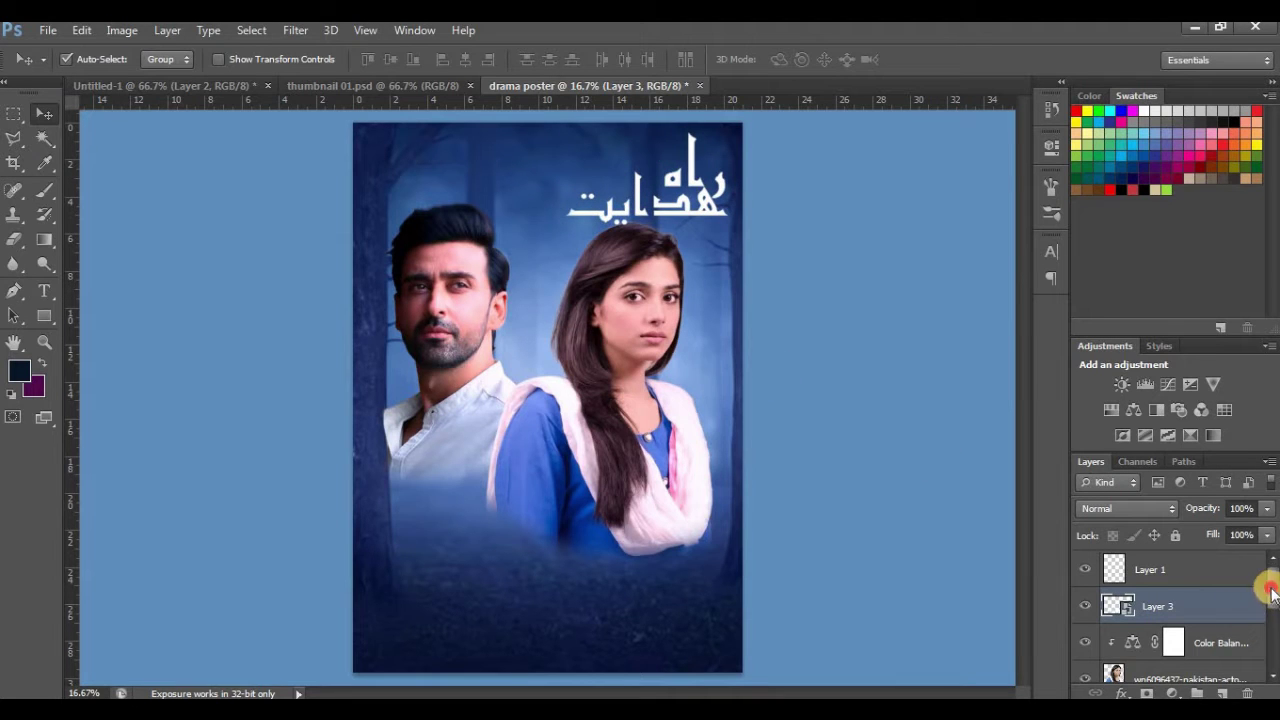
Step: Scale the actor photo and Color Balance 2 layers to 88.66% and nudge them slightly right and down
{"action": "scroll", "coordinate": [1250, 620], "scroll_direction": "down", "scroll_amount": 1}
{"action": "scroll", "coordinate": [1250, 620], "scroll_direction": "down", "scroll_amount": 1}
{"action": "left_click", "coordinate": [1218, 606]}
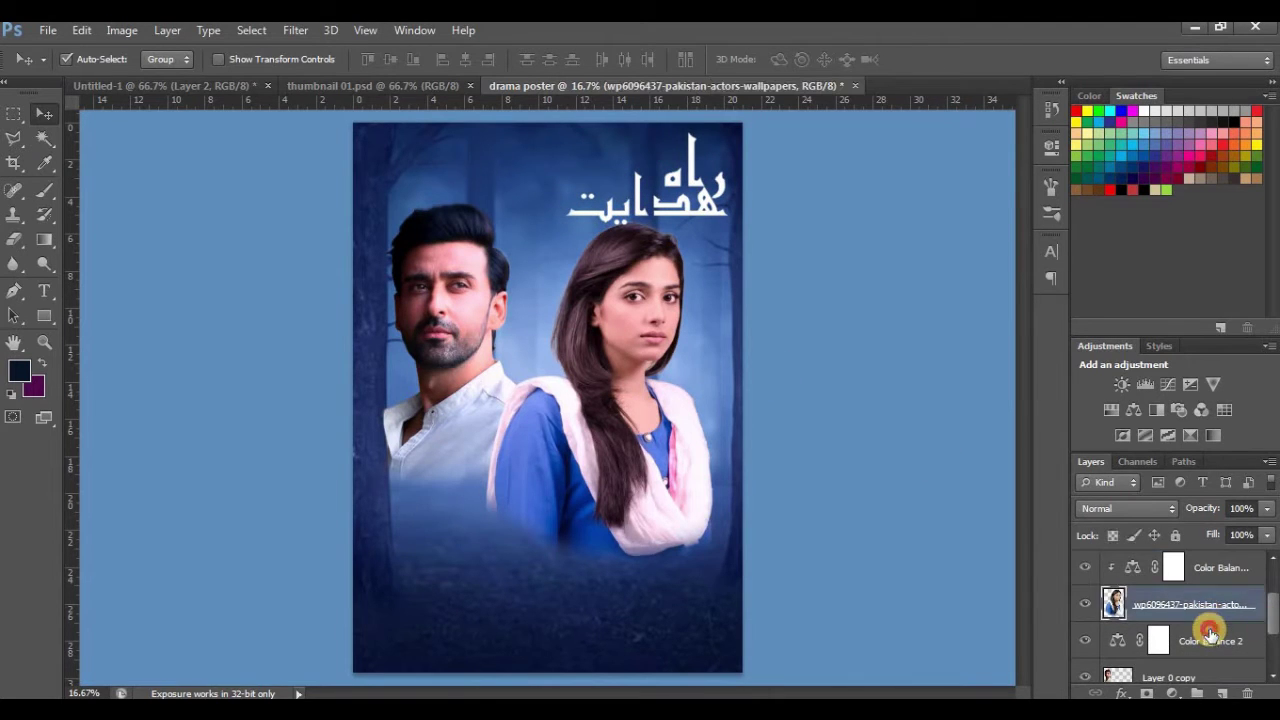
{"action": "left_click", "coordinate": [1210, 632], "text": "ctrl"}
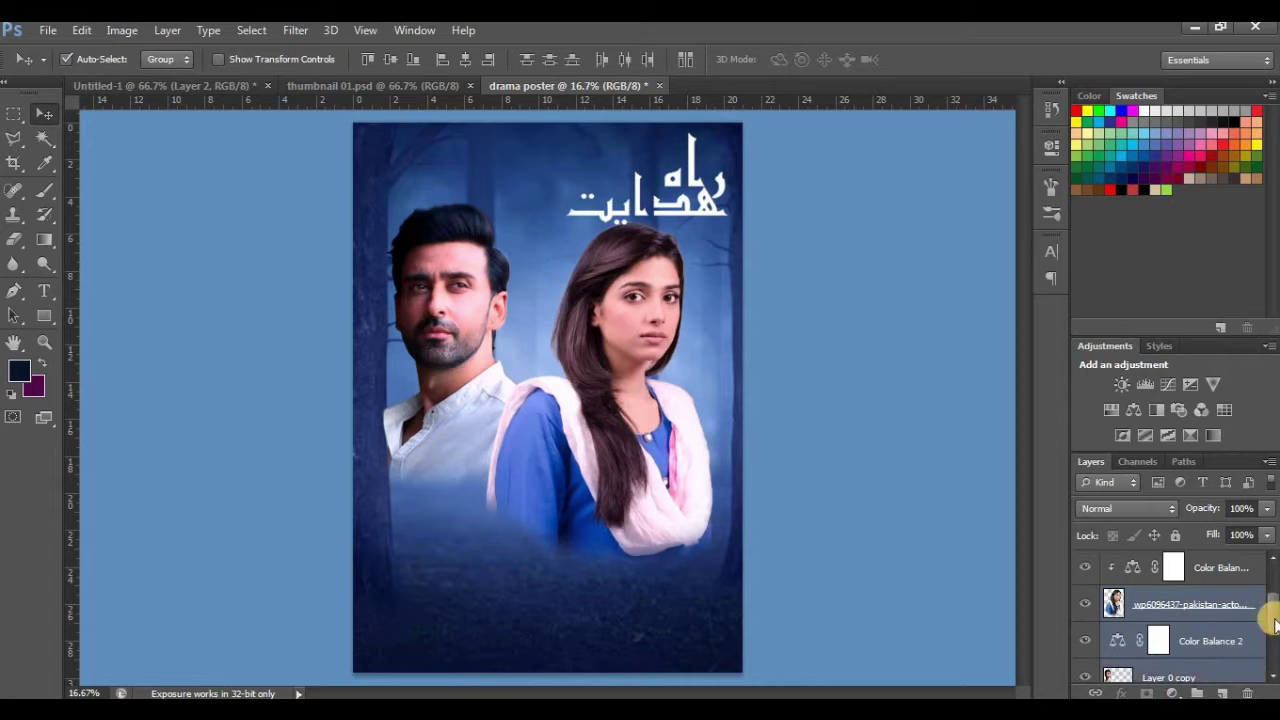
{"action": "left_click_drag", "start_coordinate": [1272, 628], "coordinate": [1270, 608]}
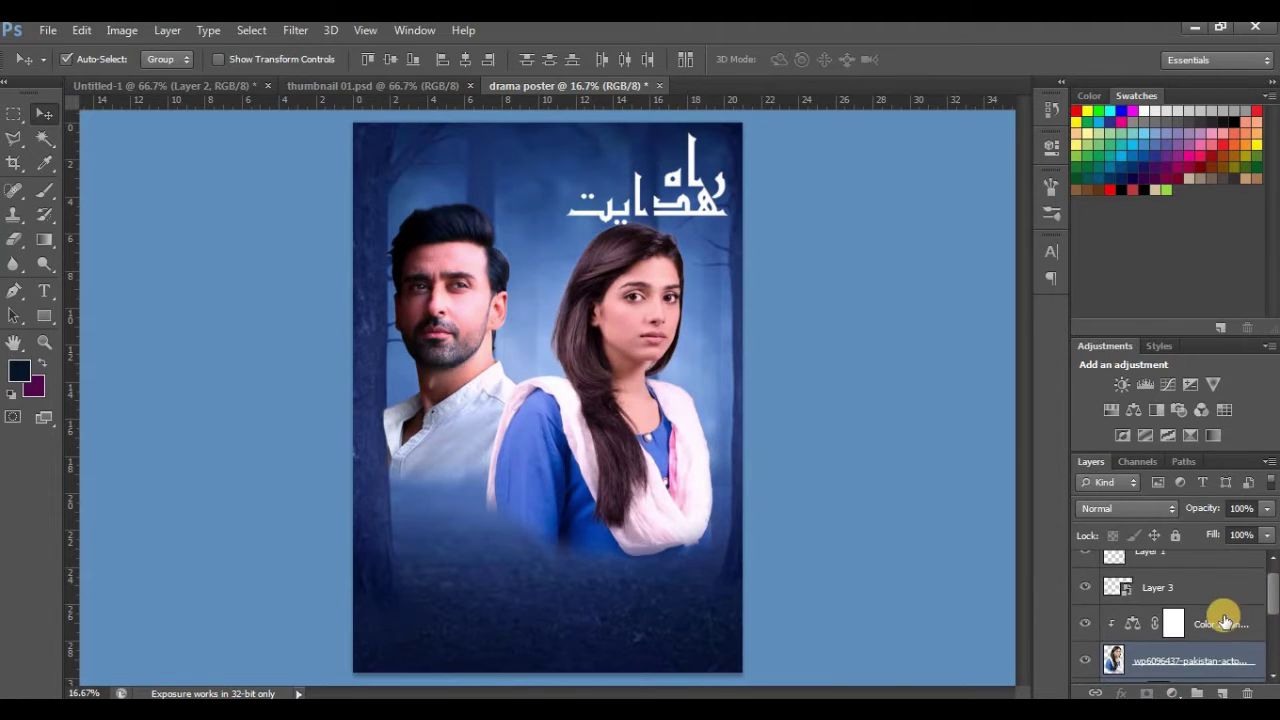
{"action": "key", "text": "ctrl+t"}
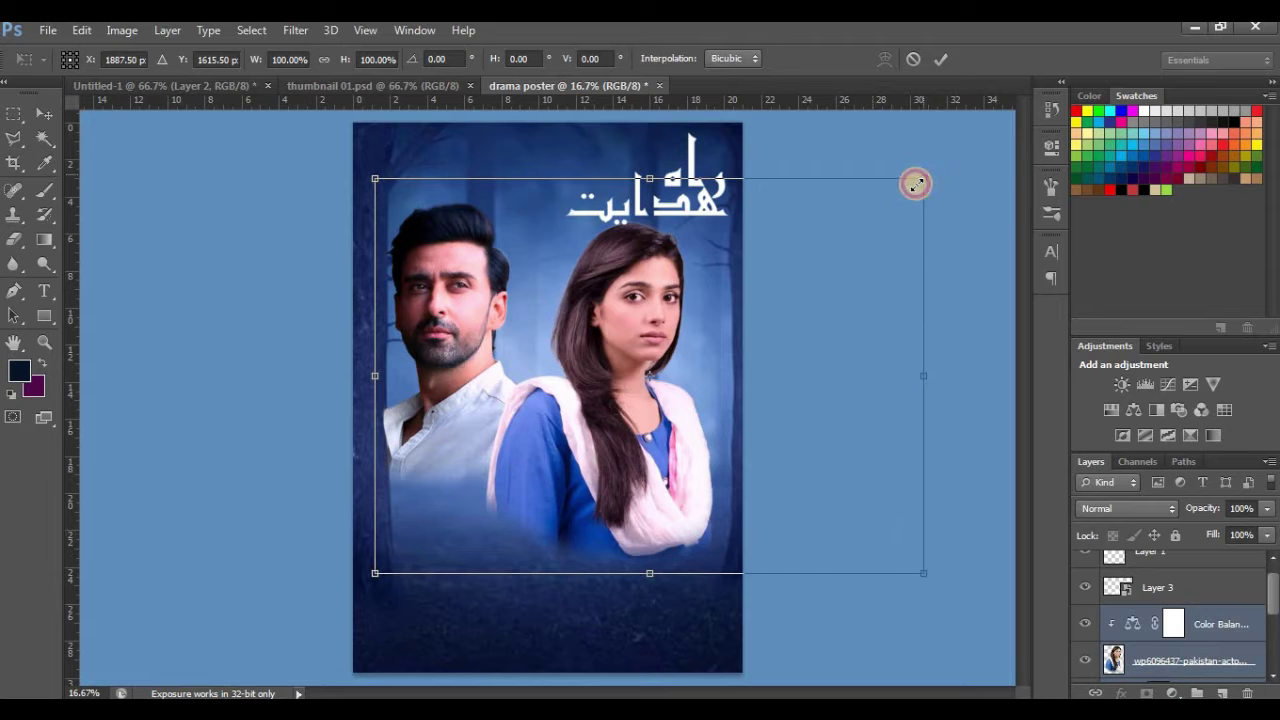
{"action": "left_click_drag", "start_coordinate": [922, 179], "coordinate": [894, 200]}
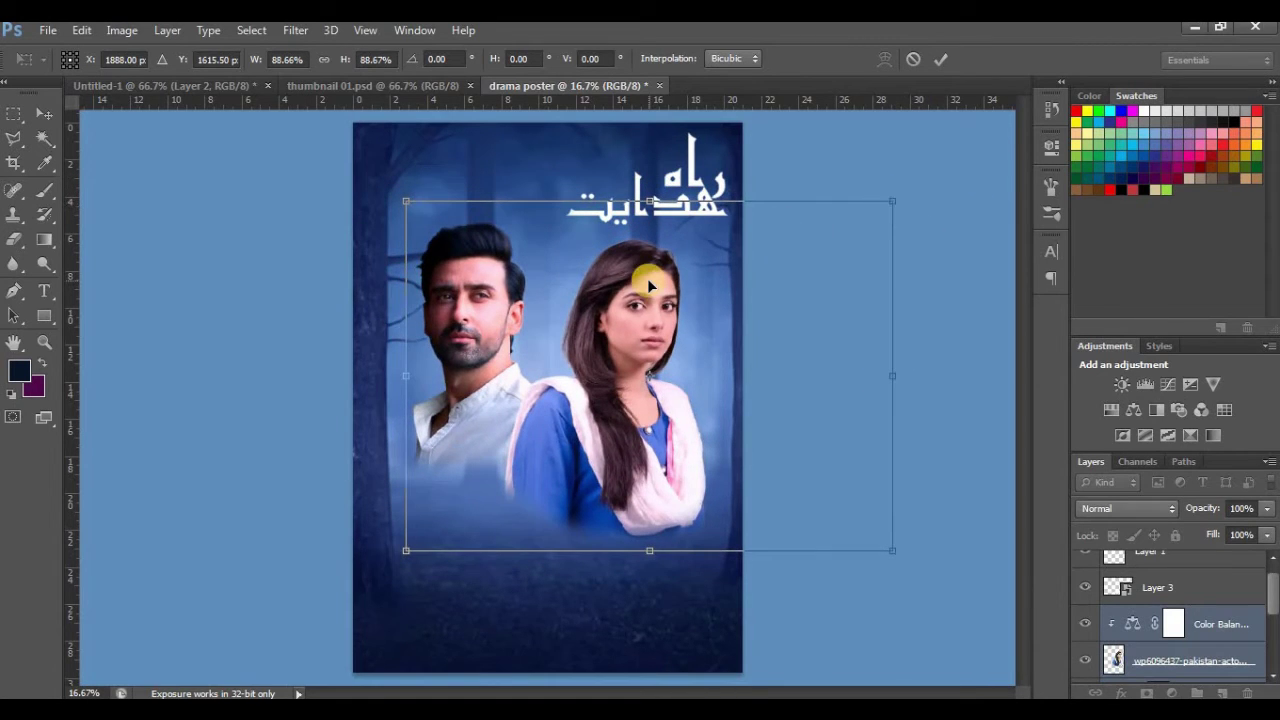
{"action": "left_click_drag", "start_coordinate": [646, 283], "coordinate": [640, 287]}
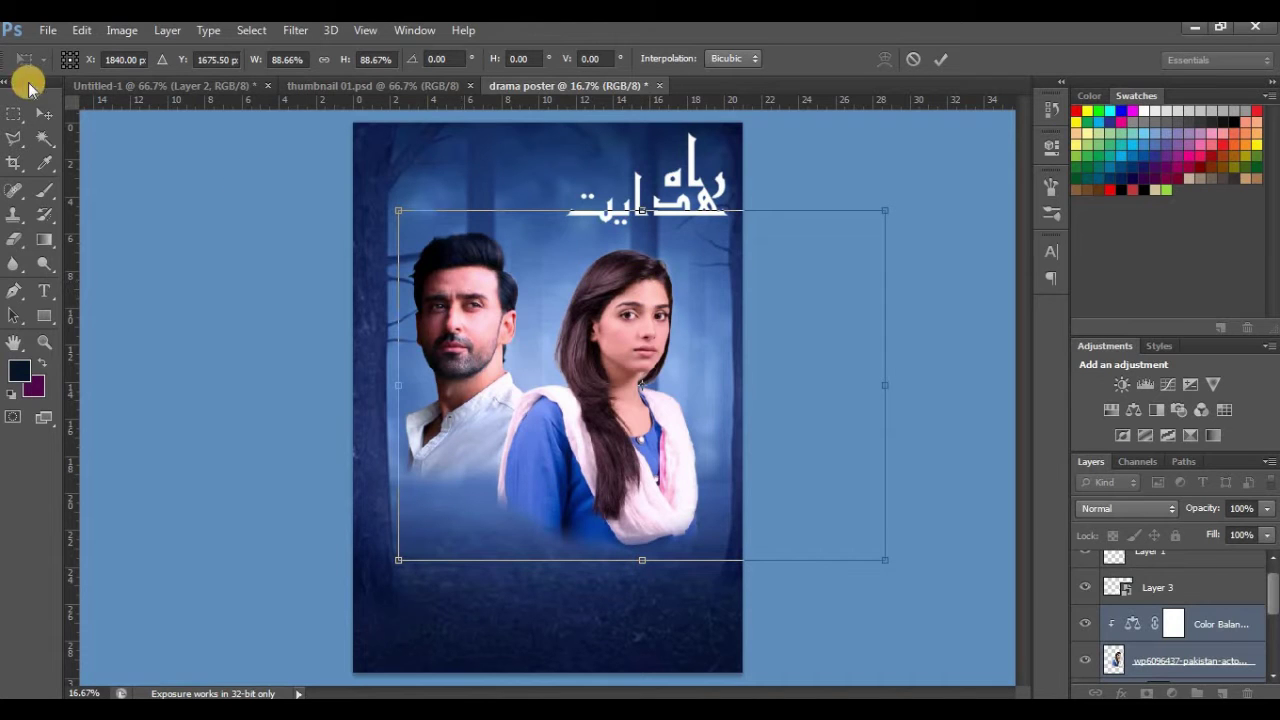
{"action": "left_click", "coordinate": [42, 111]}
{"action": "left_click", "coordinate": [532, 287]}
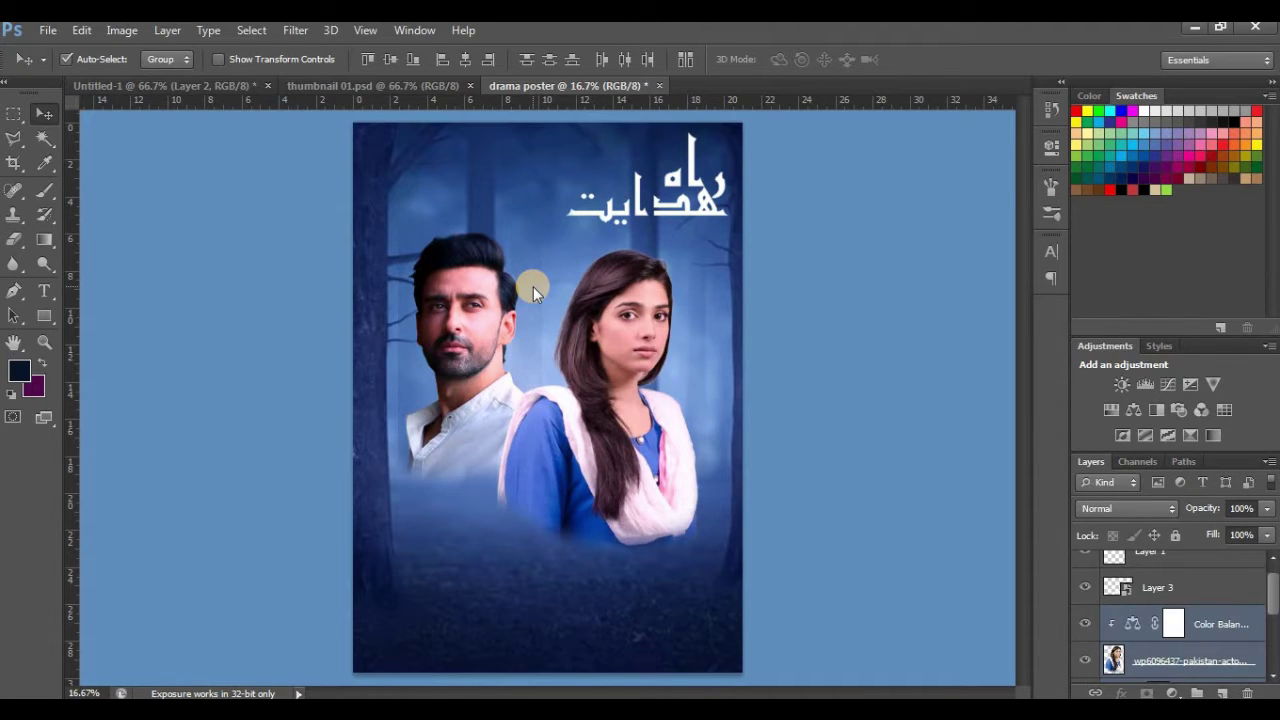
{"action": "left_click_drag", "start_coordinate": [1272, 590], "coordinate": [1268, 550]}
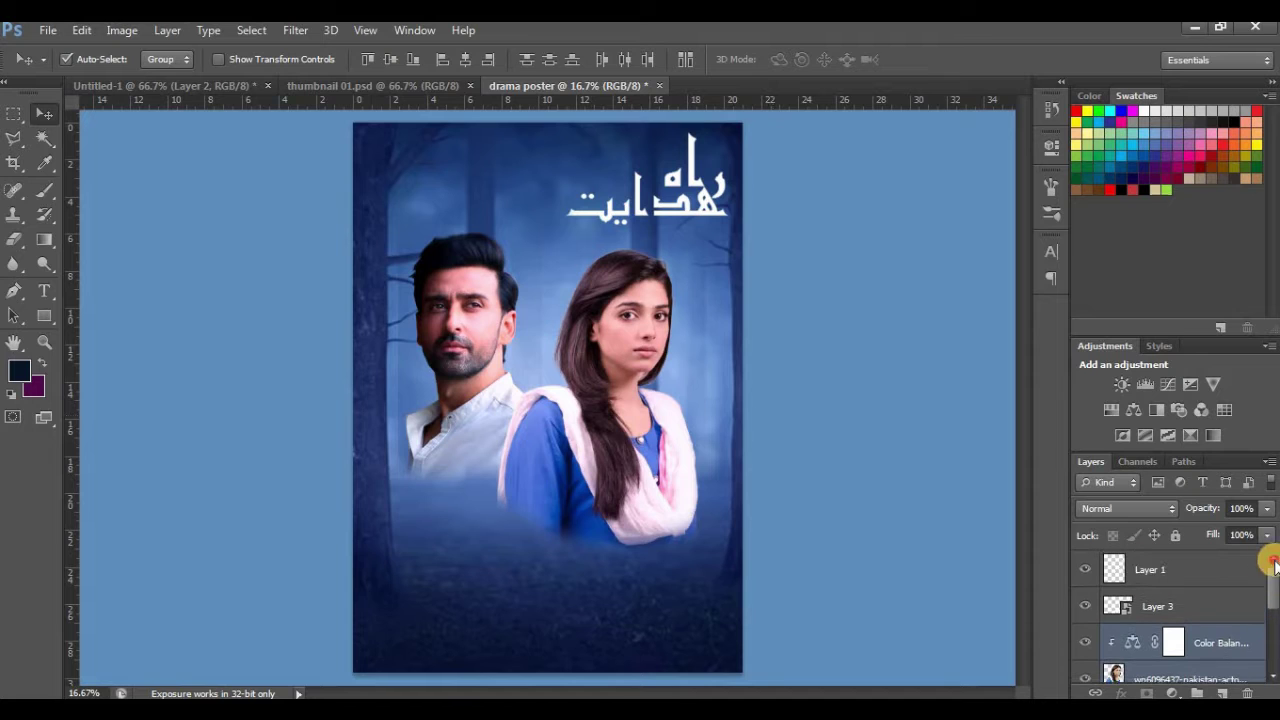
Step: Move the Layer 3 Urdu title down to the poster's lower middle
{"action": "left_click", "coordinate": [1206, 602]}
{"action": "key", "text": "ctrl+t"}
{"action": "mouse_move", "coordinate": [691, 169]}
{"action": "left_mouse_down"}
{"action": "mouse_move", "coordinate": [507, 553]}
{"action": "mouse_move", "coordinate": [503, 533]}
{"action": "mouse_move", "coordinate": [612, 580]}
{"action": "mouse_move", "coordinate": [609, 552]}
{"action": "left_mouse_up"}
{"action": "left_click", "coordinate": [42, 112]}
Step: Place the dark hiclipart.com (79) image, stretched upward to cover the whole poster
{"action": "left_click", "coordinate": [530, 292]}
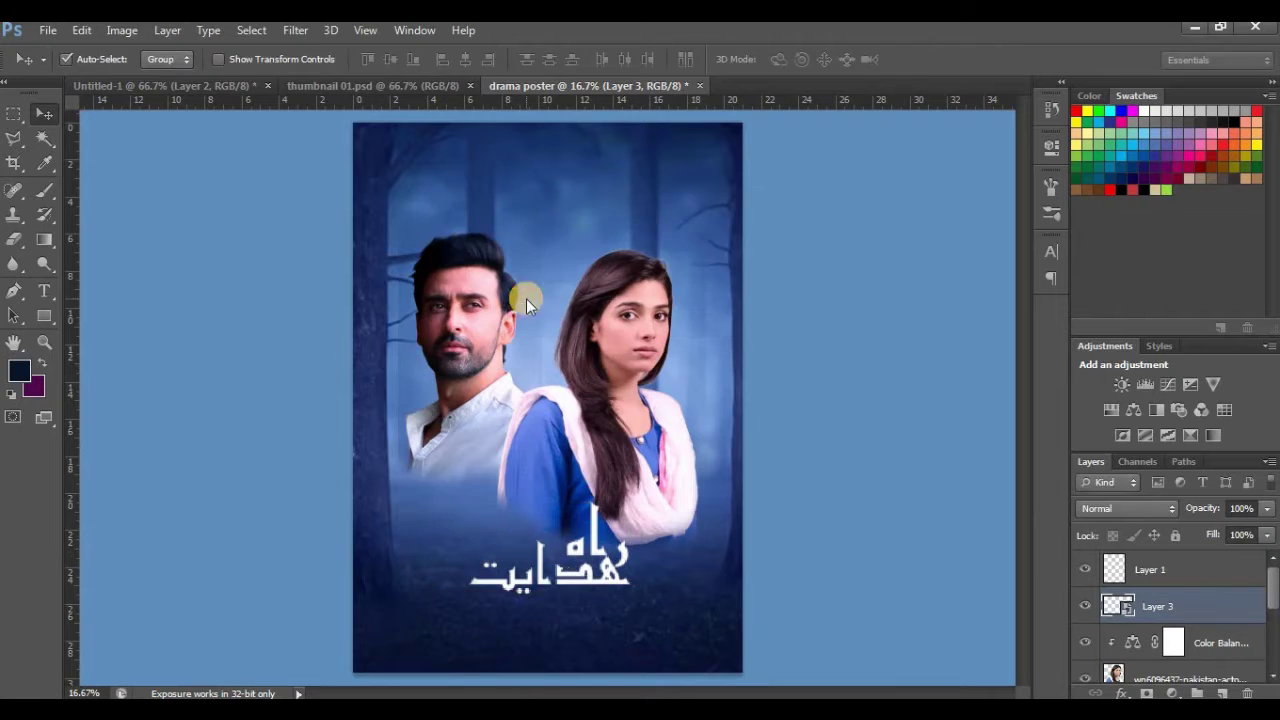
{"action": "left_click_drag", "start_coordinate": [556, 445], "coordinate": [582, 28]}
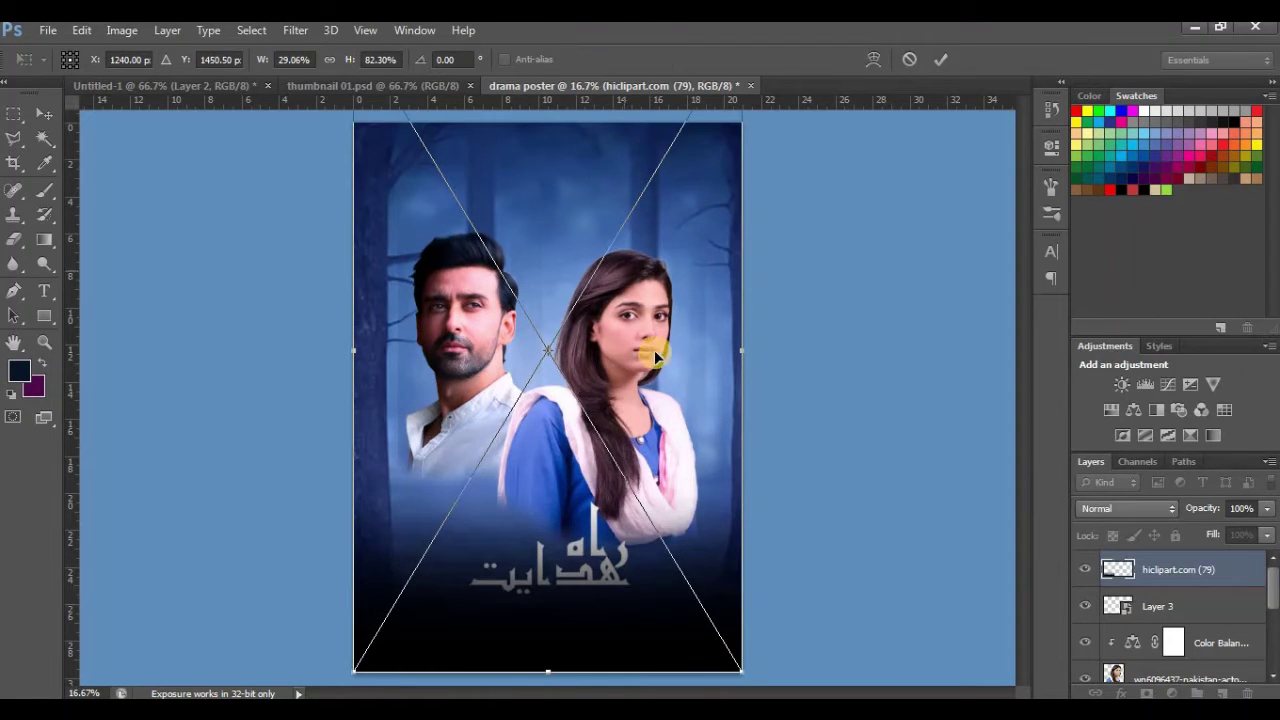
{"action": "key", "text": "ctrl+minus"}
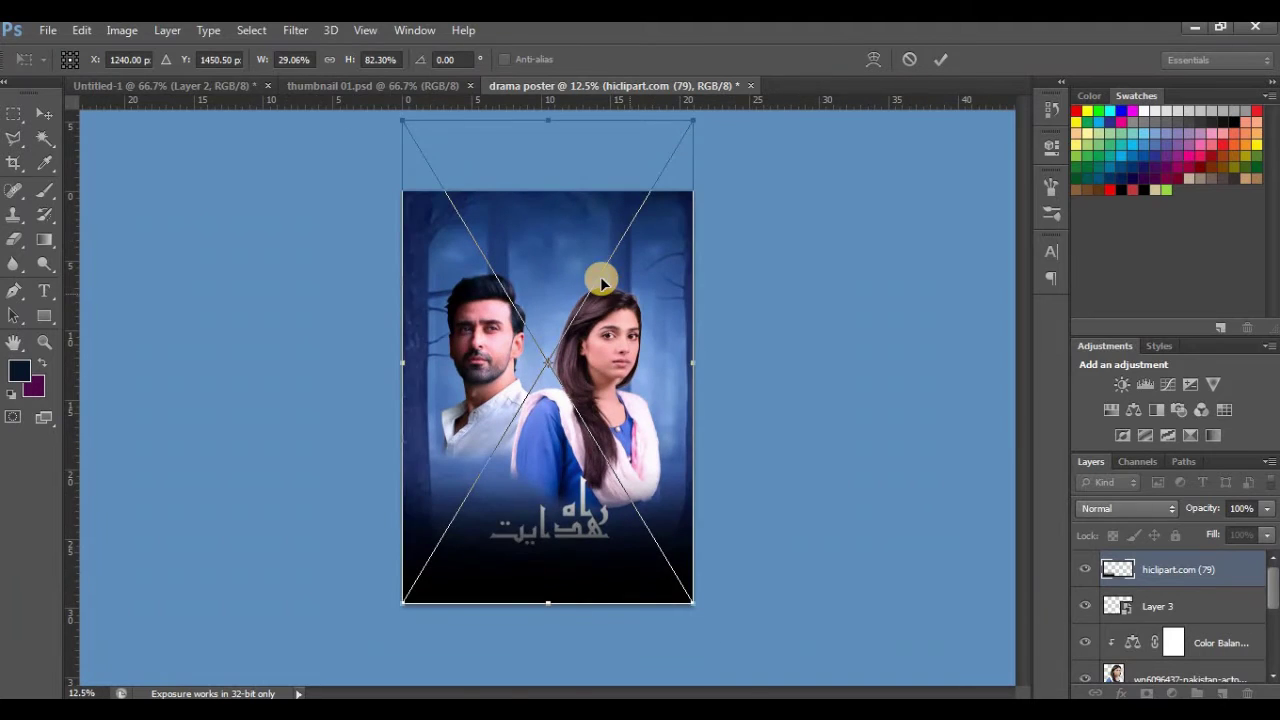
{"action": "left_click_drag", "start_coordinate": [560, 191], "coordinate": [586, 40]}
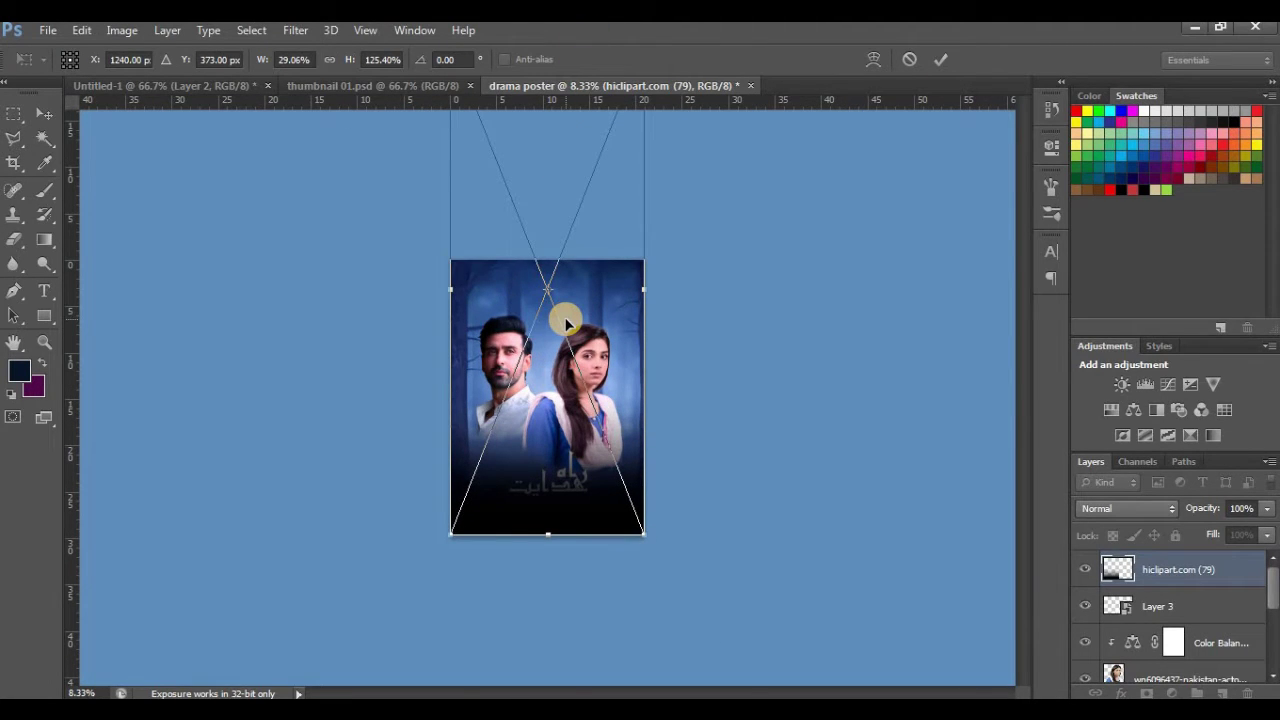
{"action": "key", "text": "ctrl+minus"}
{"action": "left_click_drag", "start_coordinate": [547, 132], "coordinate": [551, 88]}
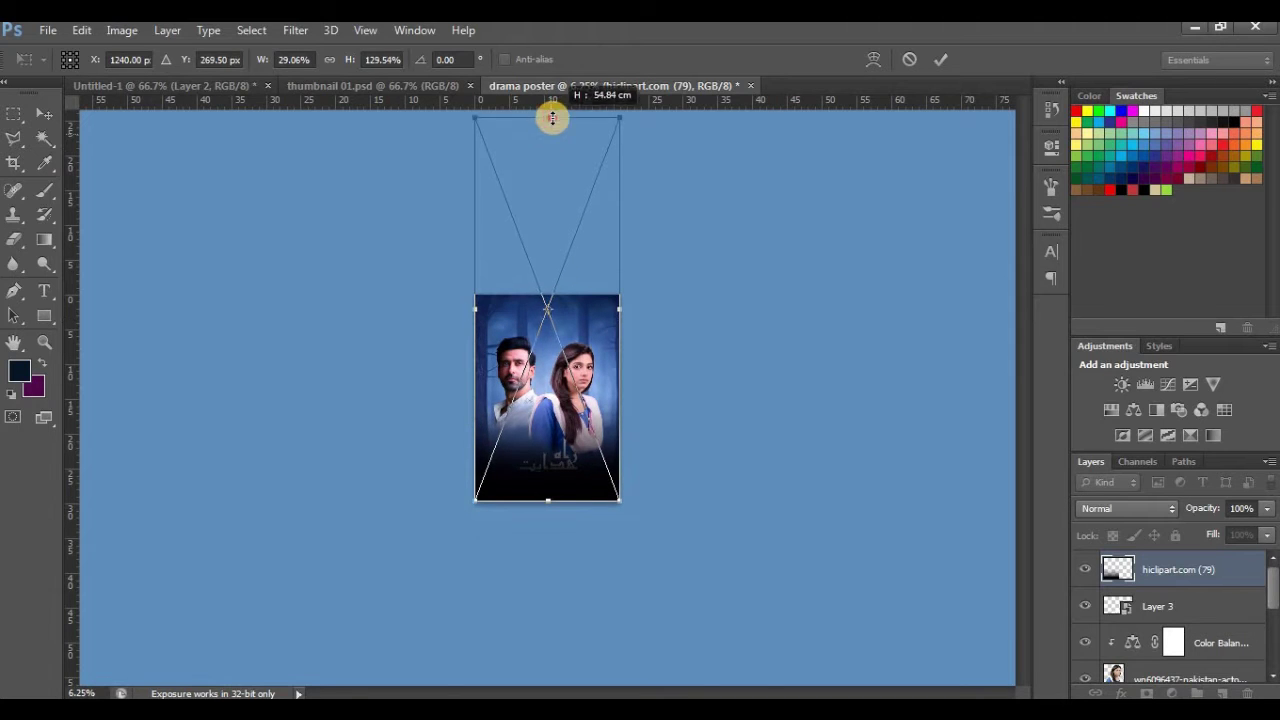
{"action": "left_click", "coordinate": [47, 113]}
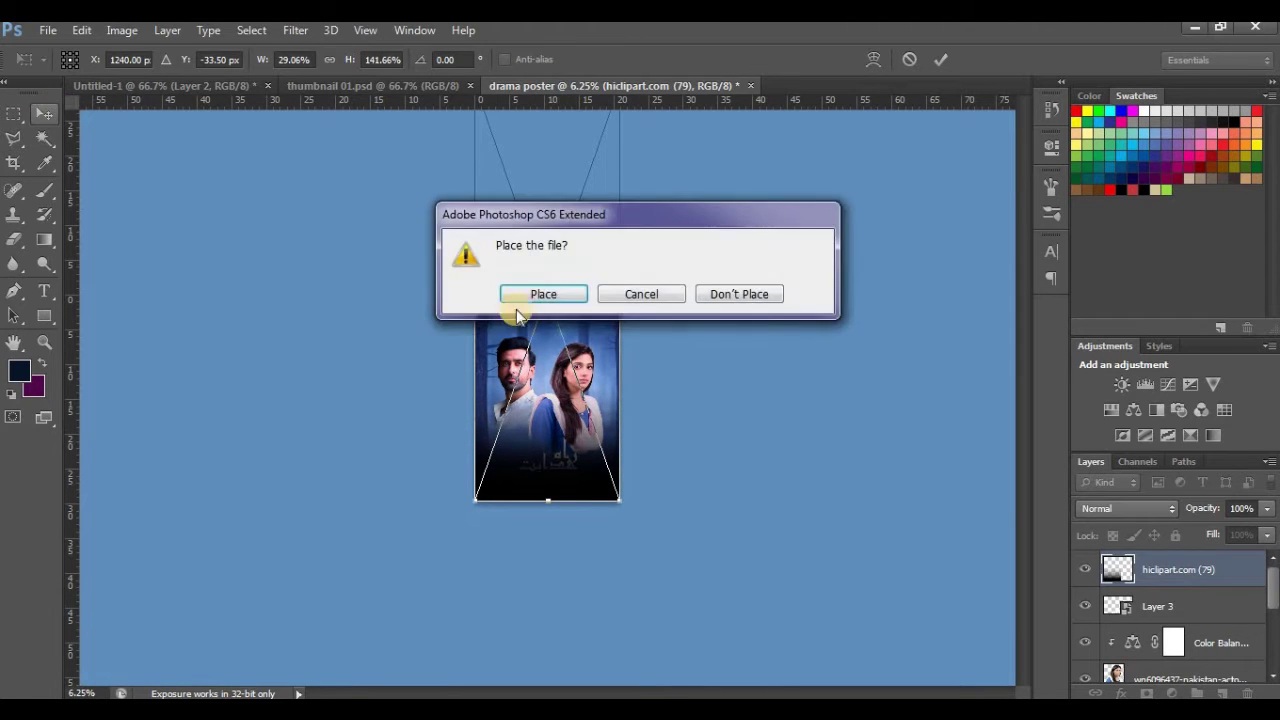
{"action": "left_click", "coordinate": [525, 298]}
{"action": "key", "text": "ctrl+plus"}
{"action": "key", "text": "ctrl+plus"}
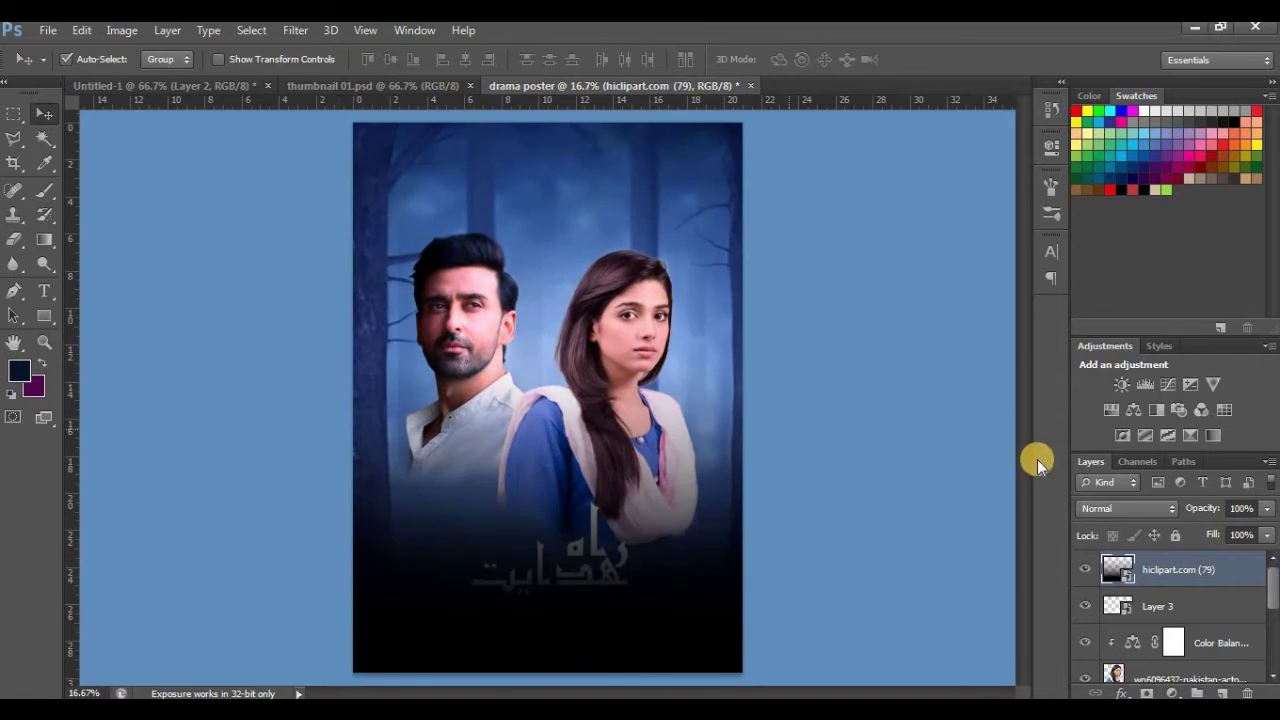
Step: Set the hiclipart.com (79) layer to Overlay blending at 78% opacity
{"action": "left_click", "coordinate": [1089, 507]}
{"action": "left_click", "coordinate": [1098, 251]}
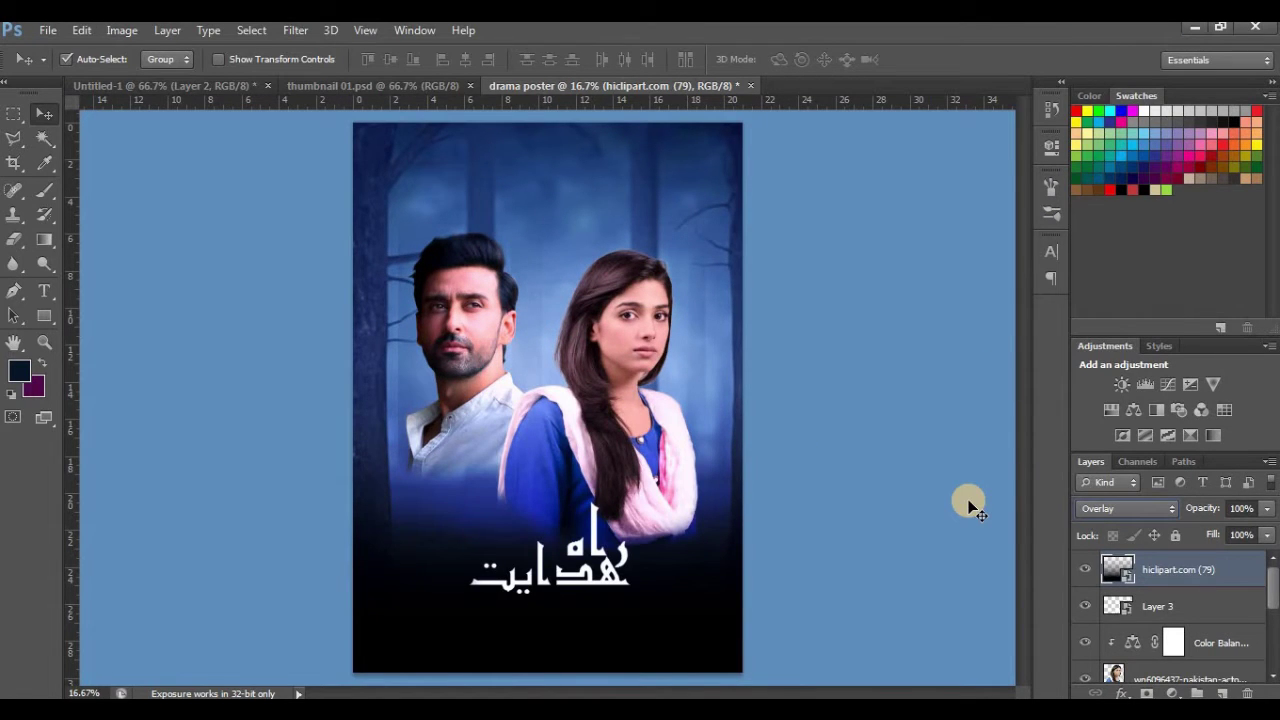
{"action": "left_click", "coordinate": [1267, 508]}
{"action": "left_click_drag", "start_coordinate": [1265, 528], "coordinate": [1241, 533]}
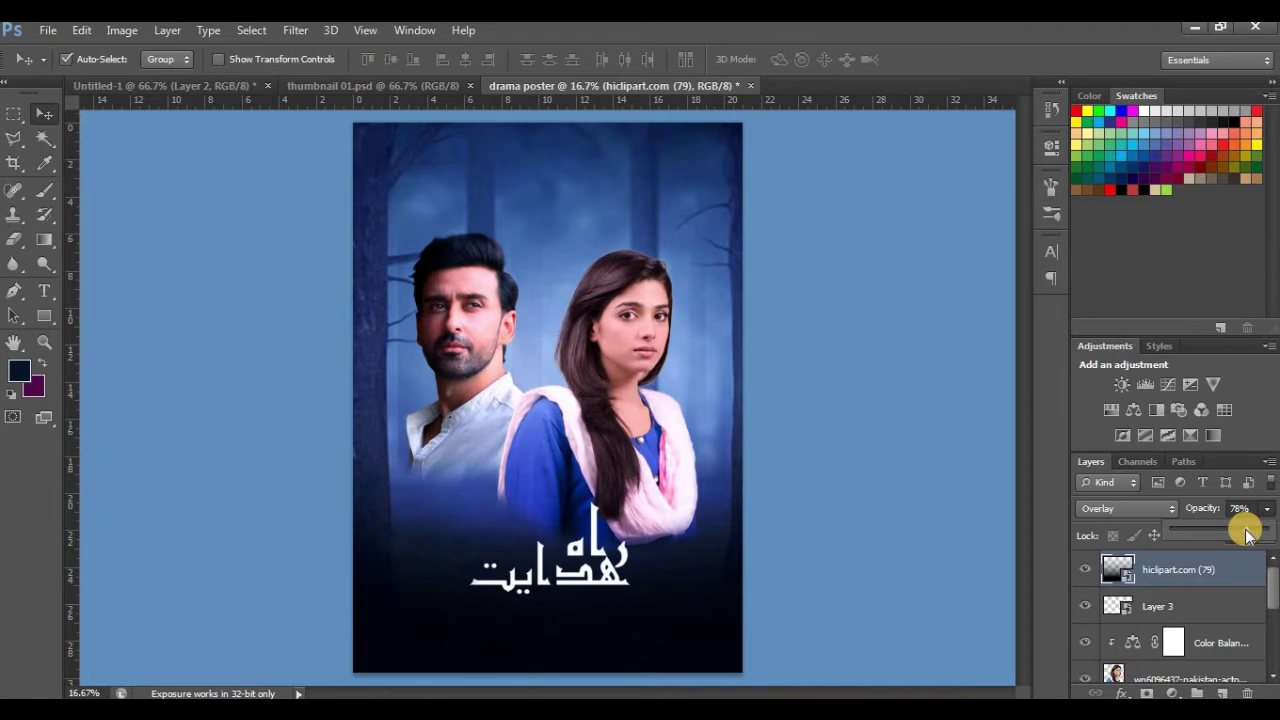
Step: Move Layer 3 above the hiclipart.com (79) texture in the layer stack
{"action": "left_click", "coordinate": [1204, 606]}
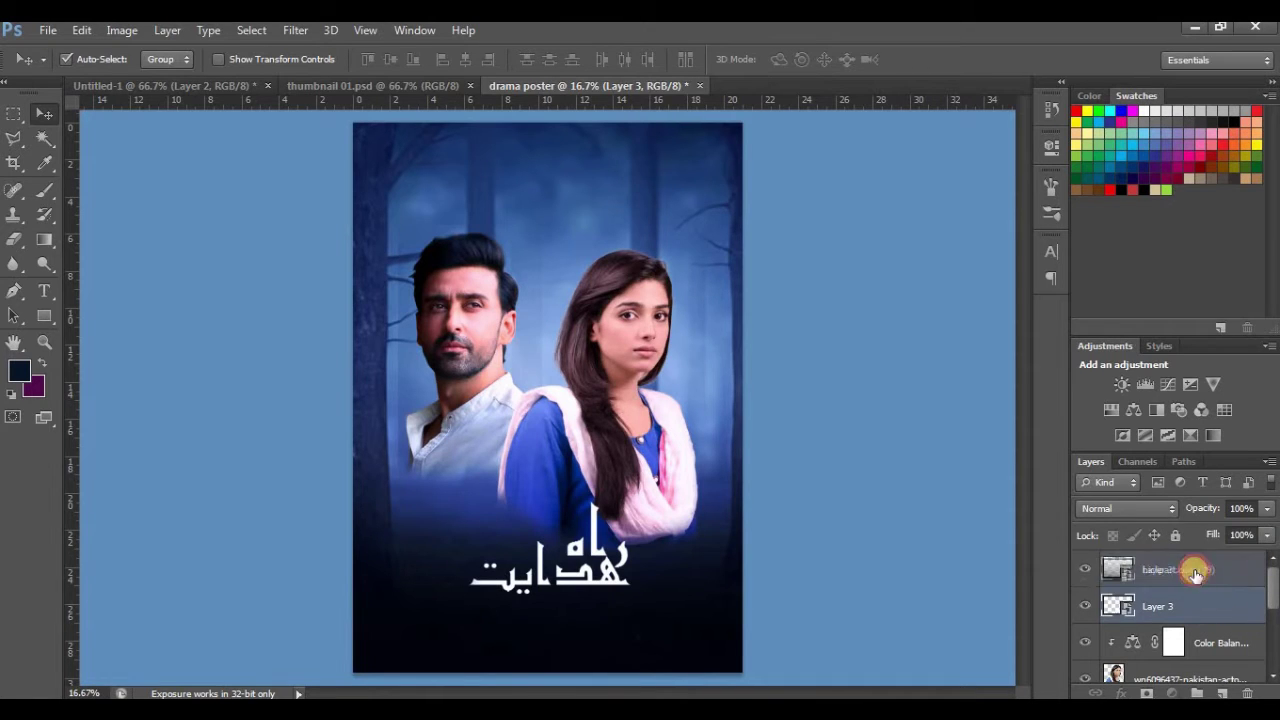
{"action": "left_click_drag", "start_coordinate": [1196, 572], "coordinate": [1192, 600]}
{"action": "left_click", "coordinate": [1192, 563]}
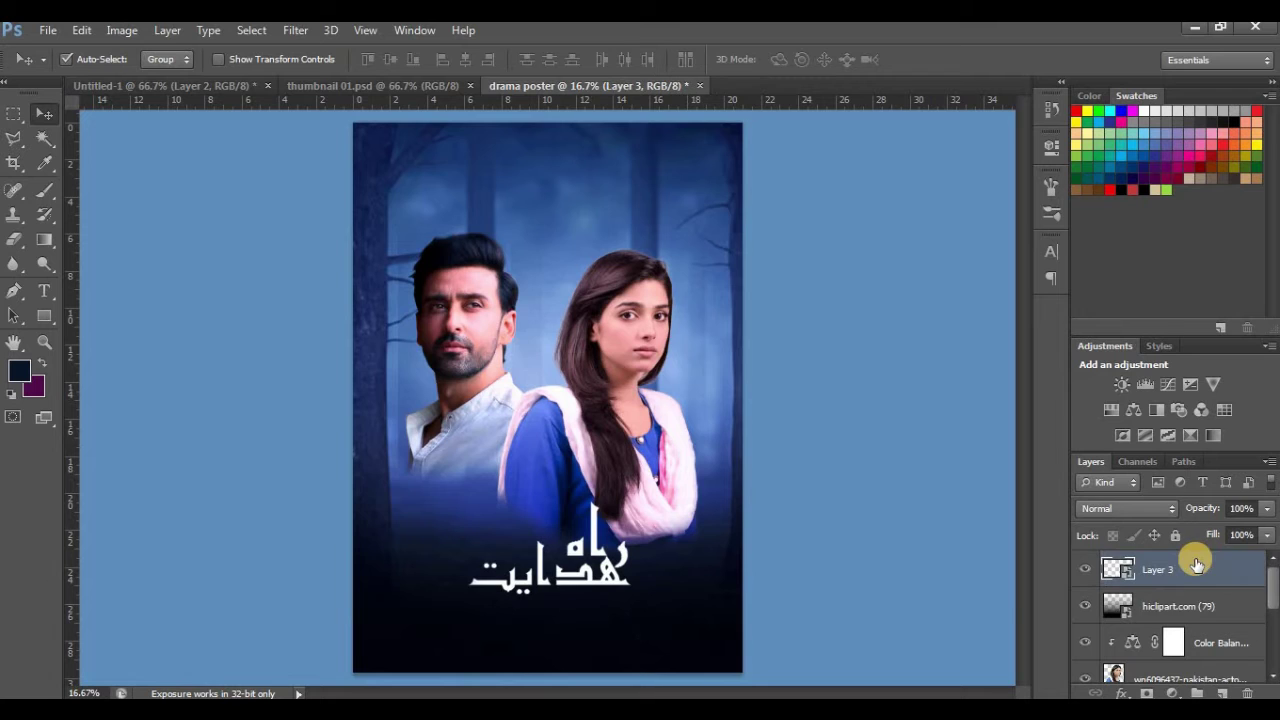
{"action": "key", "text": "ctrl+plus"}
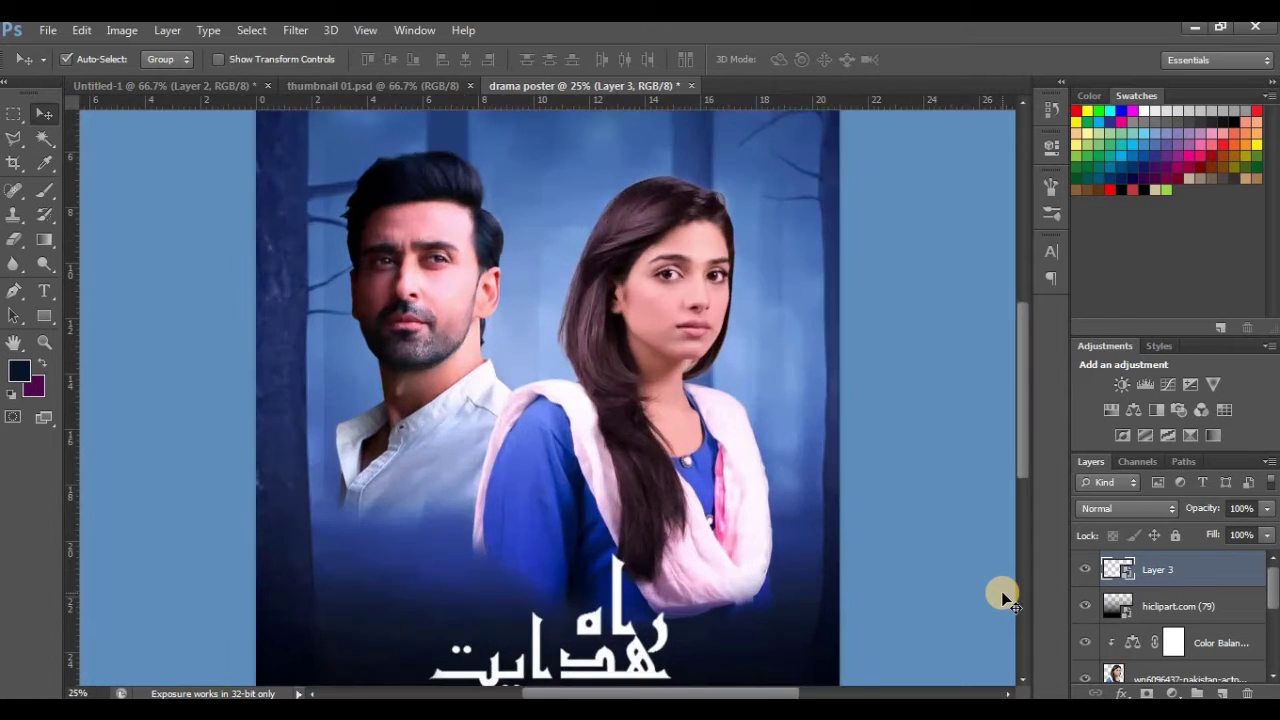
{"action": "key", "text": "ctrl+minus"}
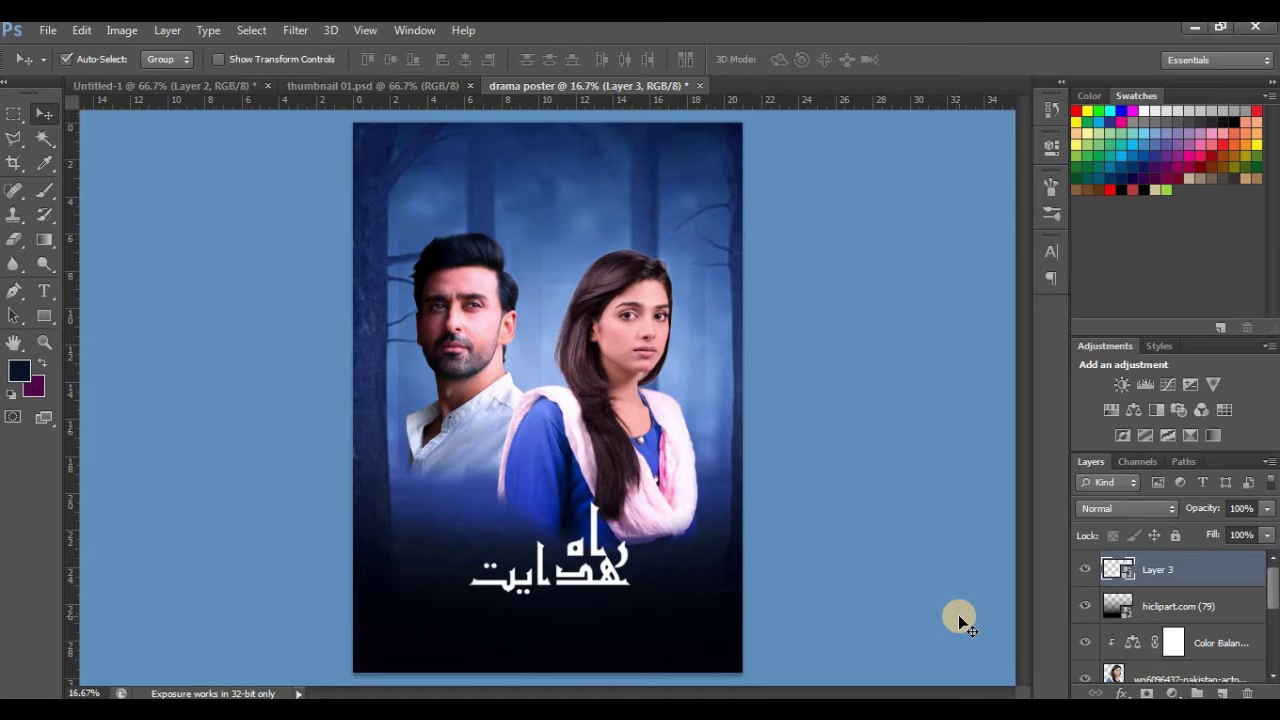
Step: Copy the GFX FILMS & PRODUCTION PRESENTS text and Rectangle 1 layers from thumbnail 01.psd into the poster
{"action": "left_click", "coordinate": [314, 85]}
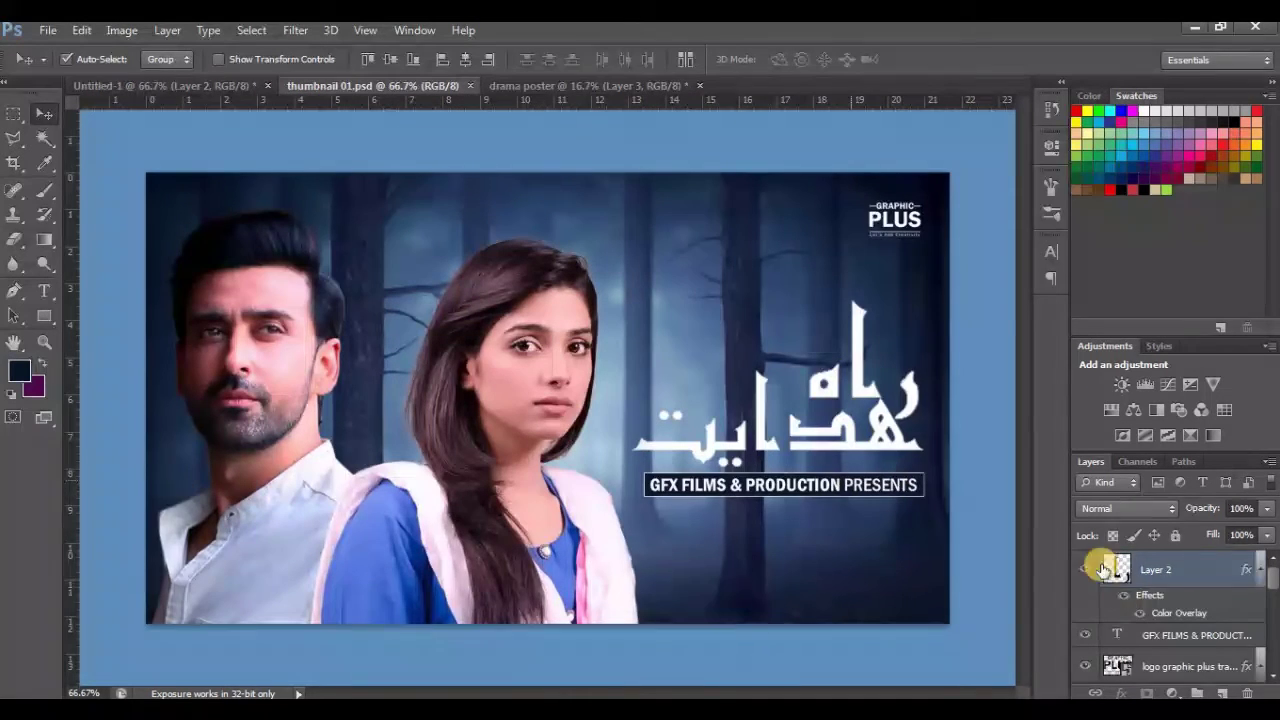
{"action": "left_click", "coordinate": [1187, 635]}
{"action": "left_click_drag", "start_coordinate": [1266, 565], "coordinate": [1270, 605]}
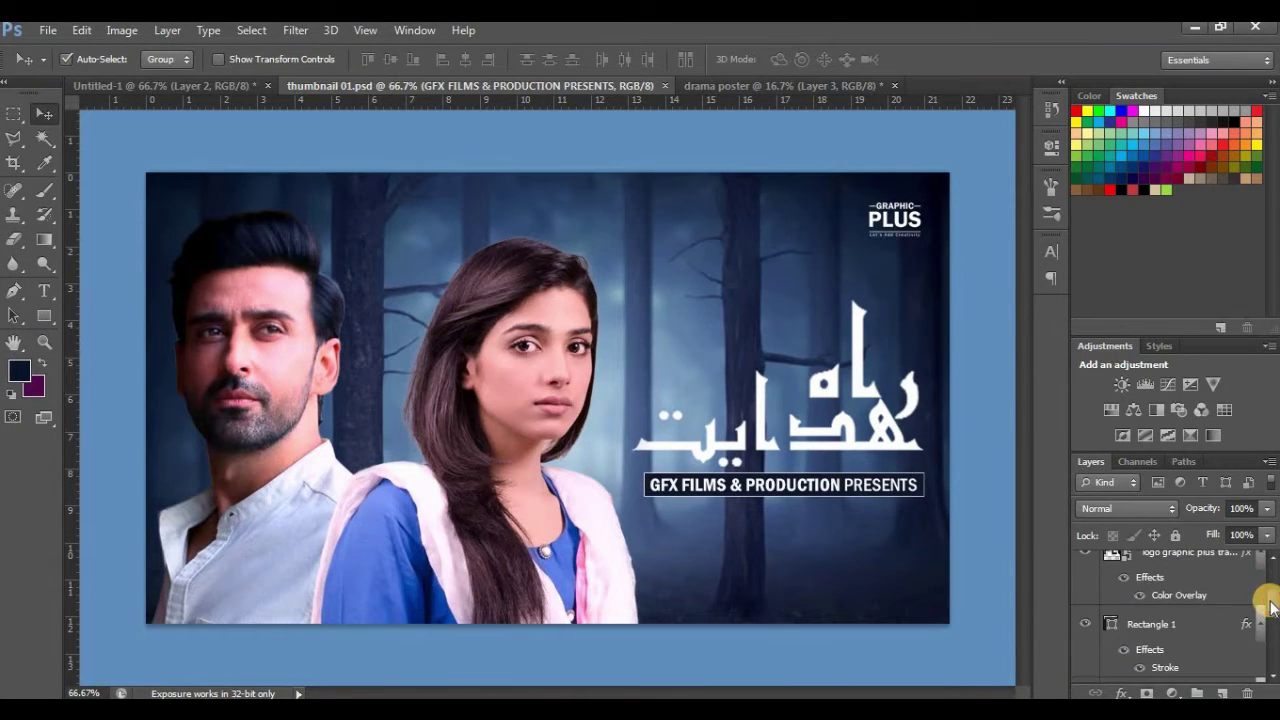
{"action": "left_click", "coordinate": [1186, 616]}
{"action": "key", "text": "a"}
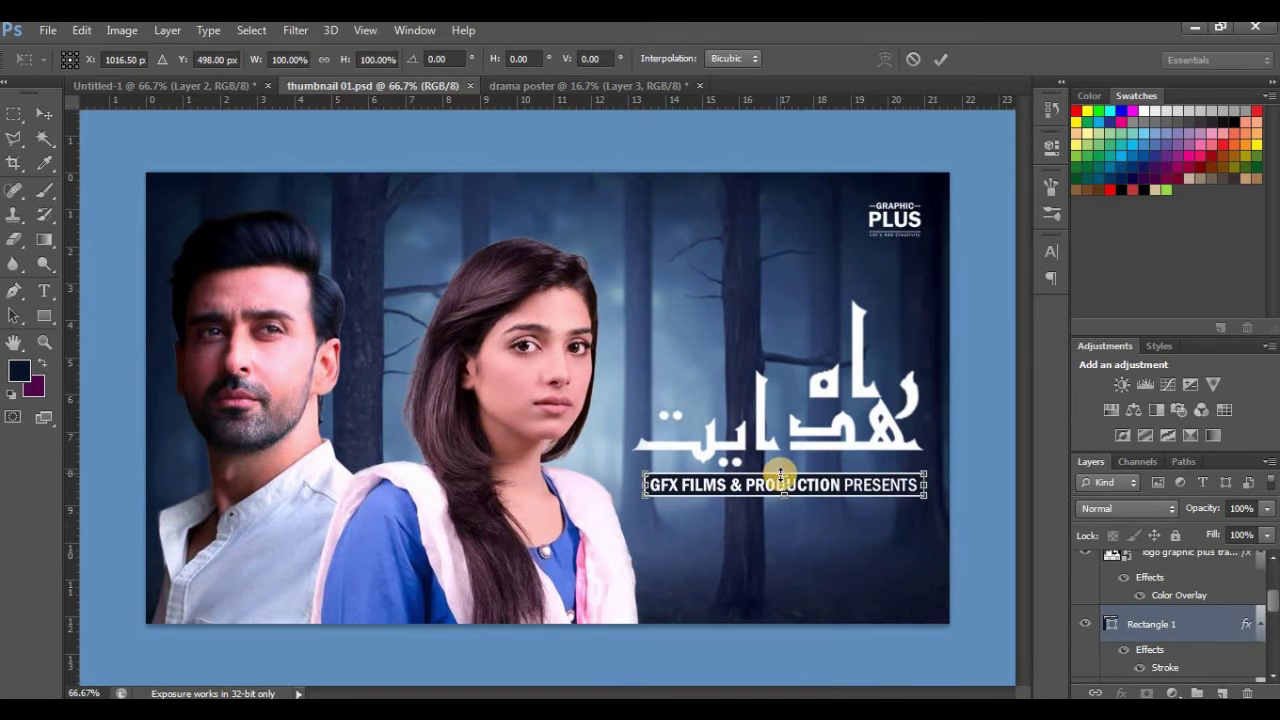
{"action": "left_click", "coordinate": [44, 113]}
{"action": "left_click_drag", "start_coordinate": [796, 499], "coordinate": [570, 610]}
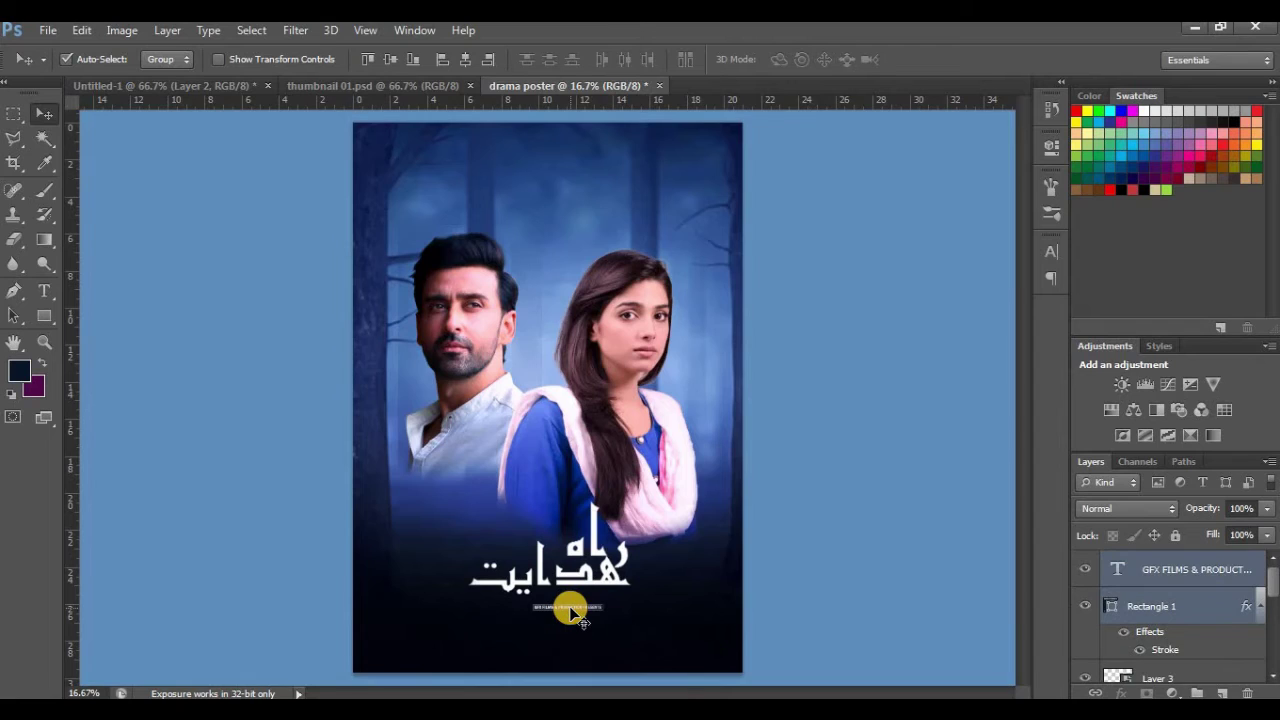
Step: Enlarge the pasted caption box to about 232% beneath the Urdu title
{"action": "key", "text": "ctrl+t"}
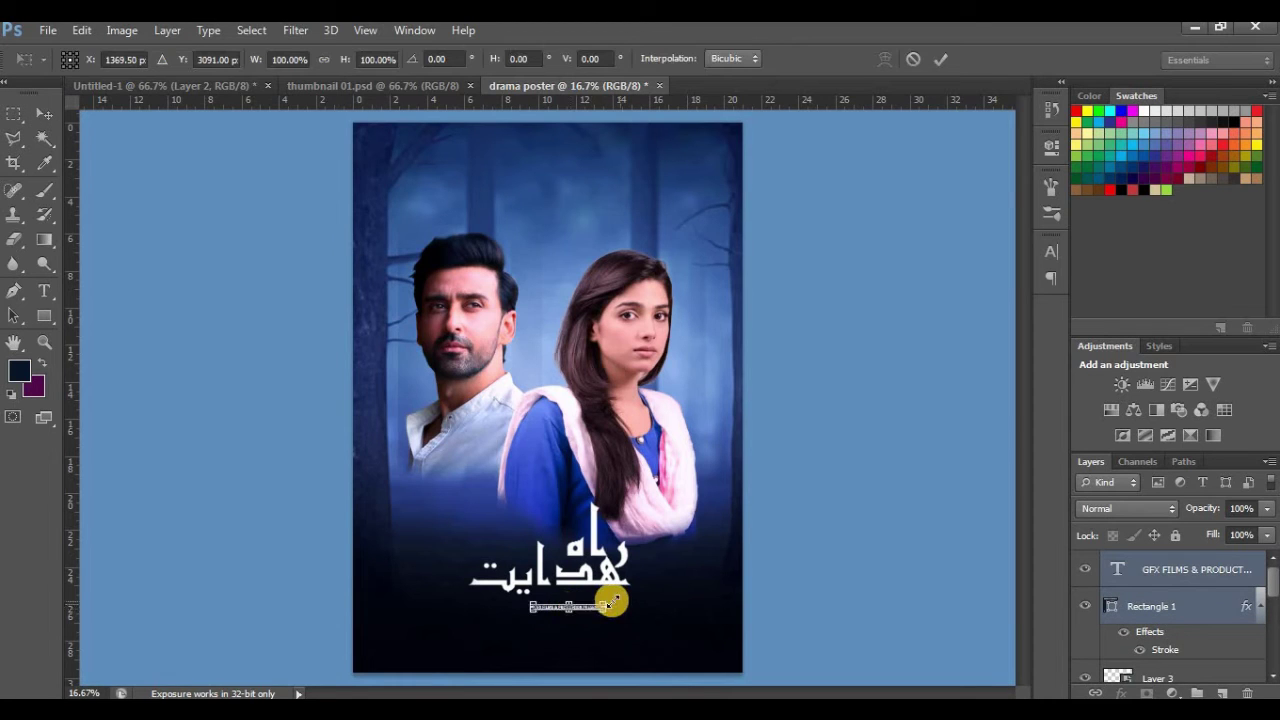
{"action": "mouse_move", "coordinate": [608, 600]}
{"action": "left_mouse_down"}
{"action": "mouse_move", "coordinate": [652, 578]}
{"action": "mouse_move", "coordinate": [584, 609]}
{"action": "left_mouse_up"}
{"action": "left_click", "coordinate": [45, 113]}
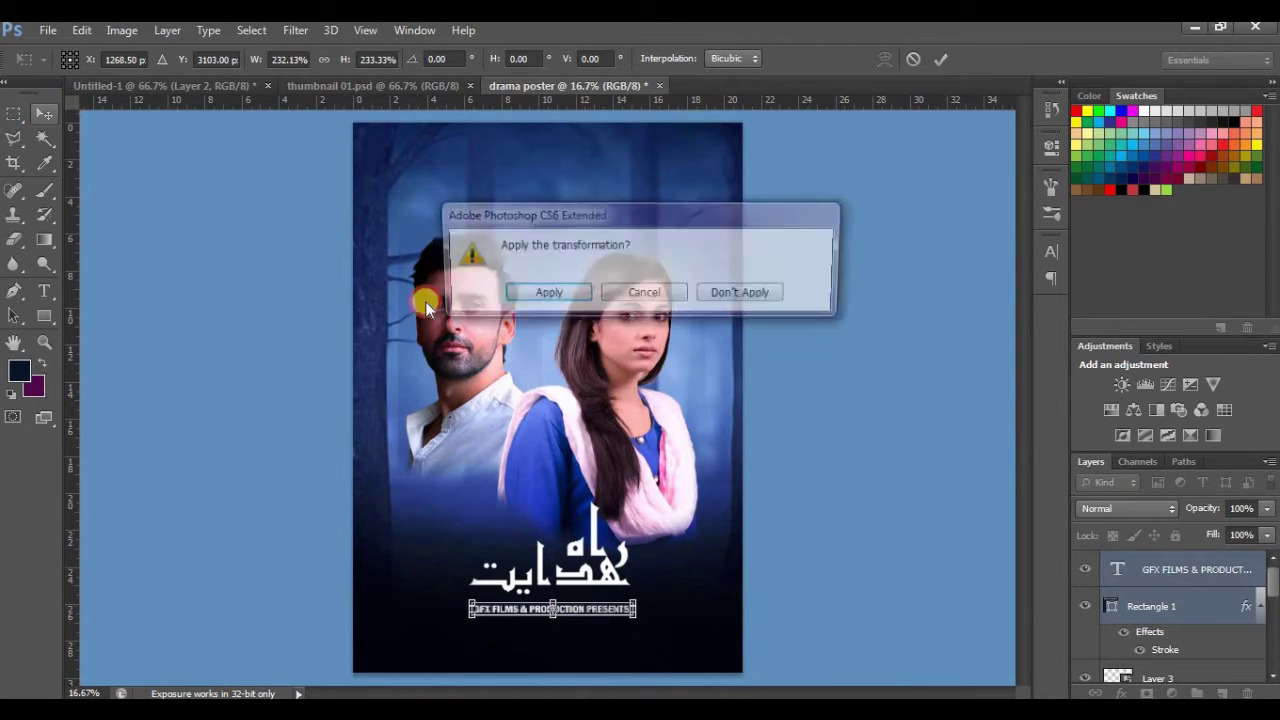
{"action": "left_click", "coordinate": [545, 293]}
{"action": "key", "text": "ctrl+plus"}
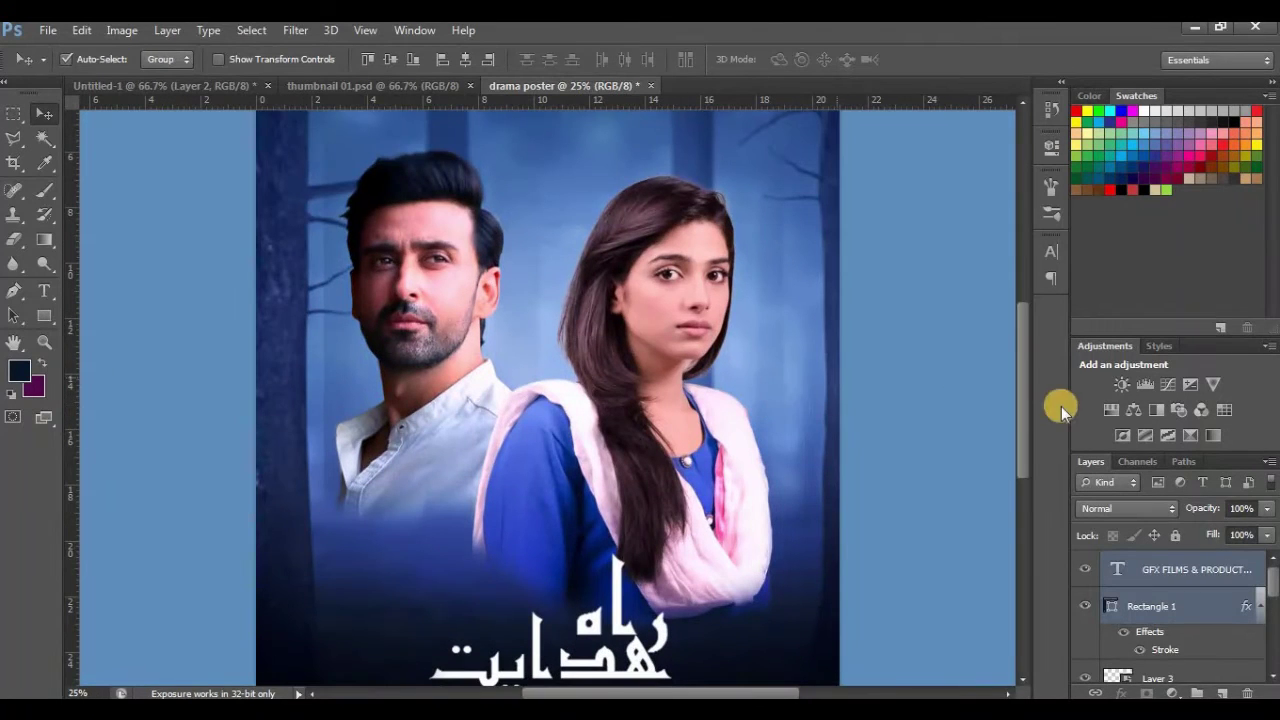
Step: Copy 'orem ipsum dolor sit amet,' from Notepad, then minimize Notepad
{"action": "left_click_drag", "start_coordinate": [1020, 451], "coordinate": [939, 504]}
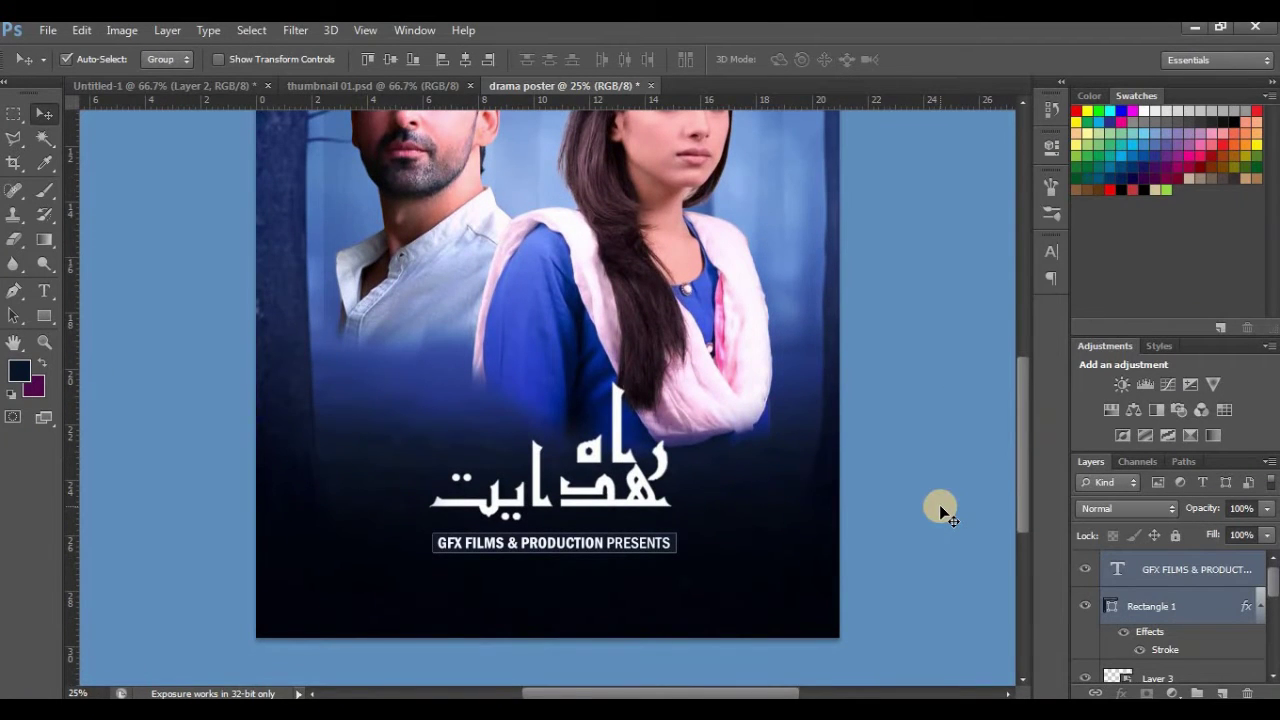
{"action": "key", "text": "ctrl+minus"}
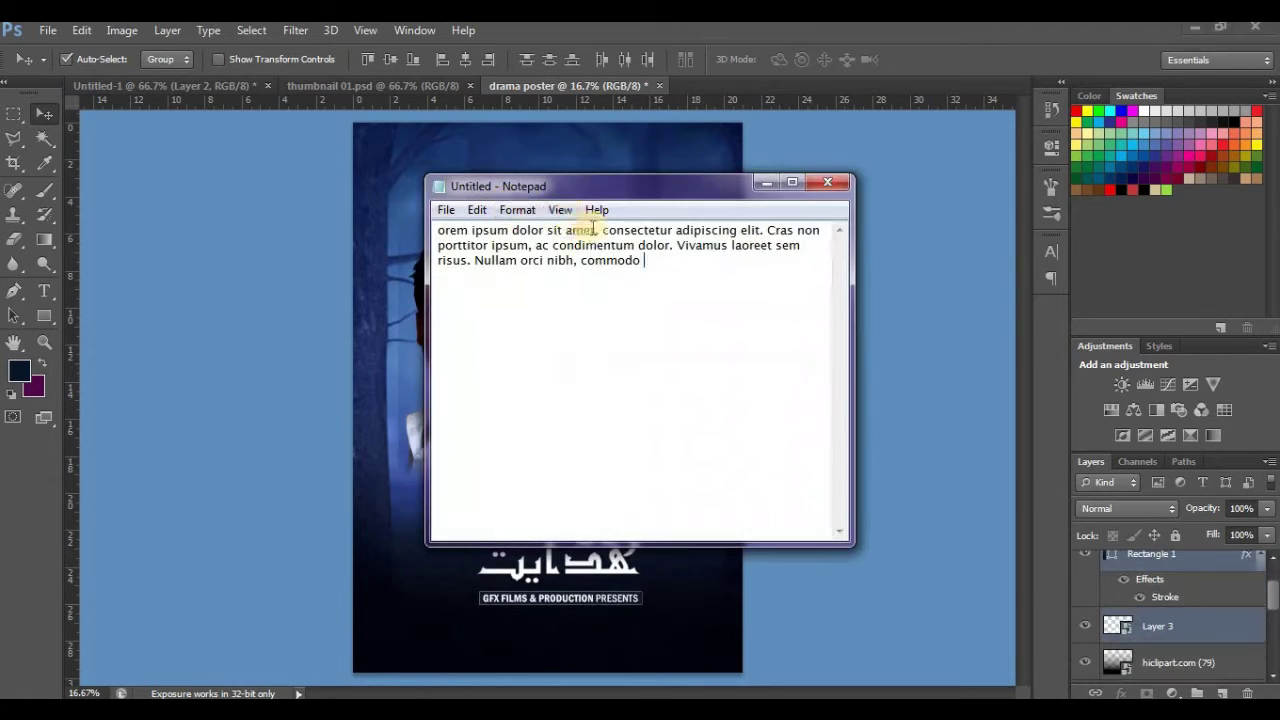
{"action": "left_click_drag", "start_coordinate": [595, 230], "coordinate": [437, 230]}
{"action": "right_click", "coordinate": [487, 224]}
{"action": "left_click", "coordinate": [533, 284]}
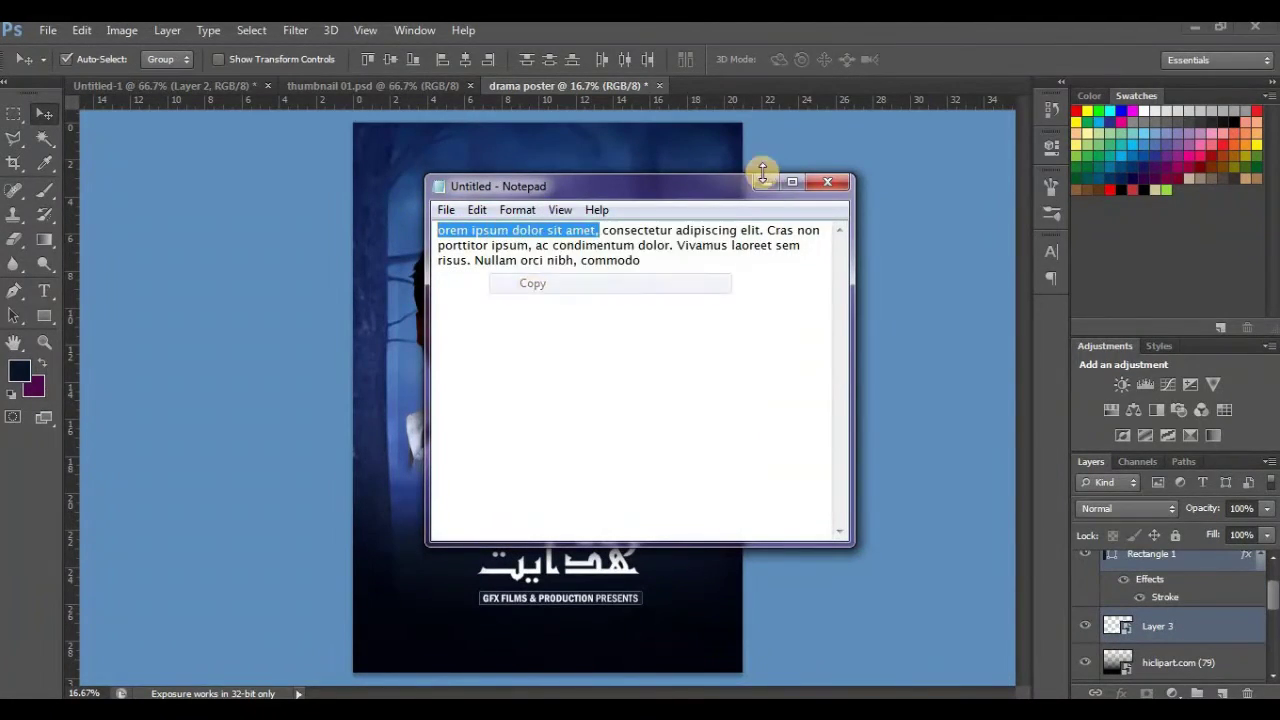
{"action": "left_click", "coordinate": [766, 182]}
Step: Paste the placeholder phrase as a new text line just under the GFX FILMS caption
{"action": "left_click_drag", "start_coordinate": [1272, 580], "coordinate": [1272, 560]}
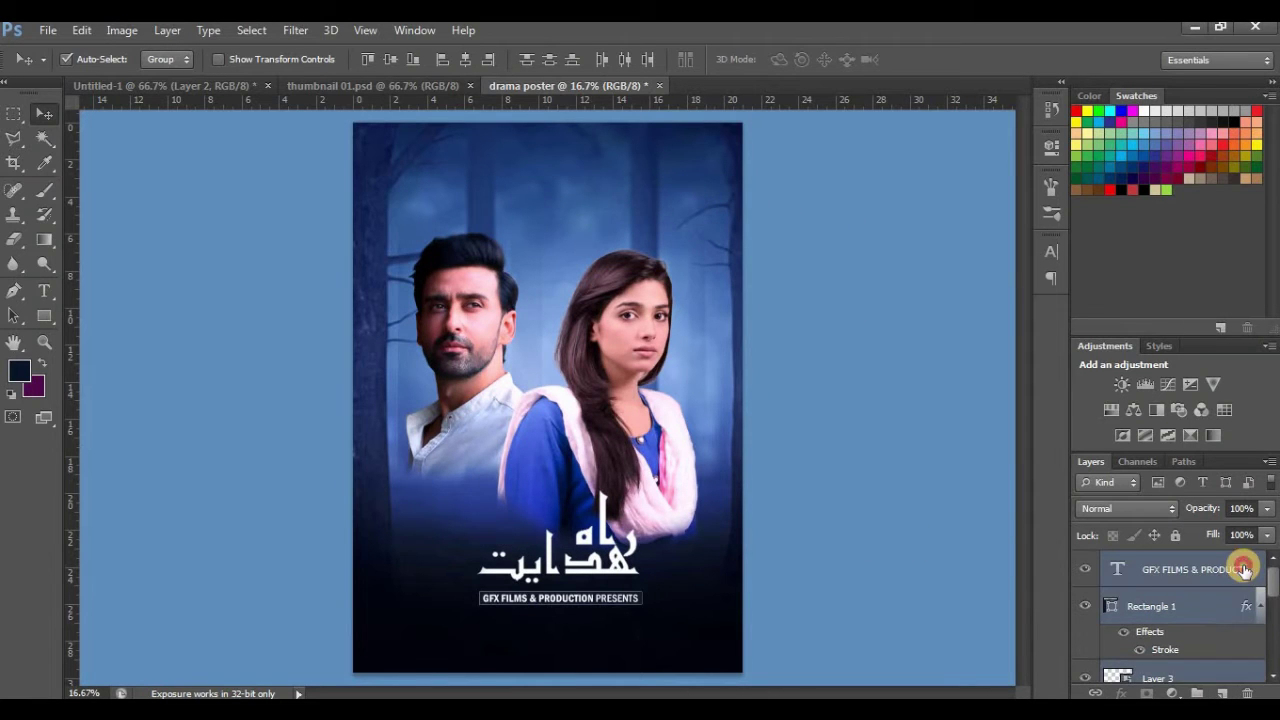
{"action": "left_click", "coordinate": [1245, 565]}
{"action": "left_click", "coordinate": [42, 291]}
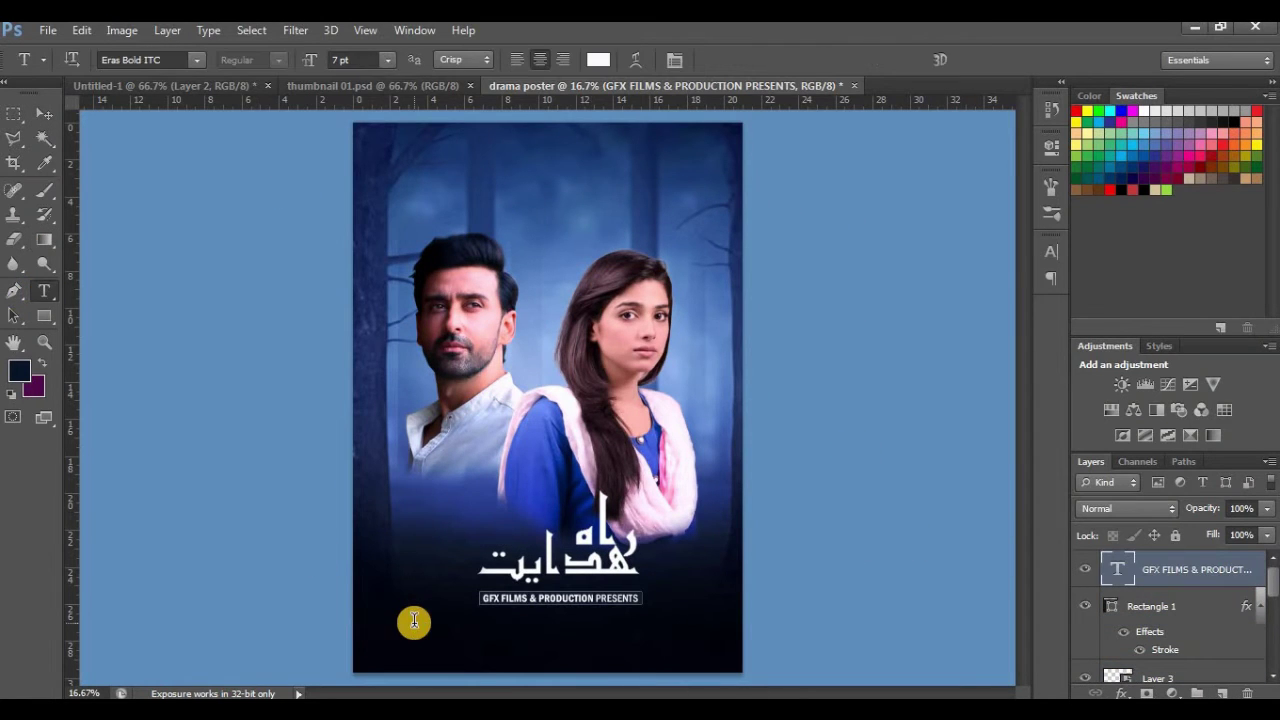
{"action": "left_click", "coordinate": [412, 615]}
{"action": "right_click", "coordinate": [412, 615]}
{"action": "left_click", "coordinate": [466, 355]}
{"action": "left_click_drag", "start_coordinate": [450, 665], "coordinate": [571, 651]}
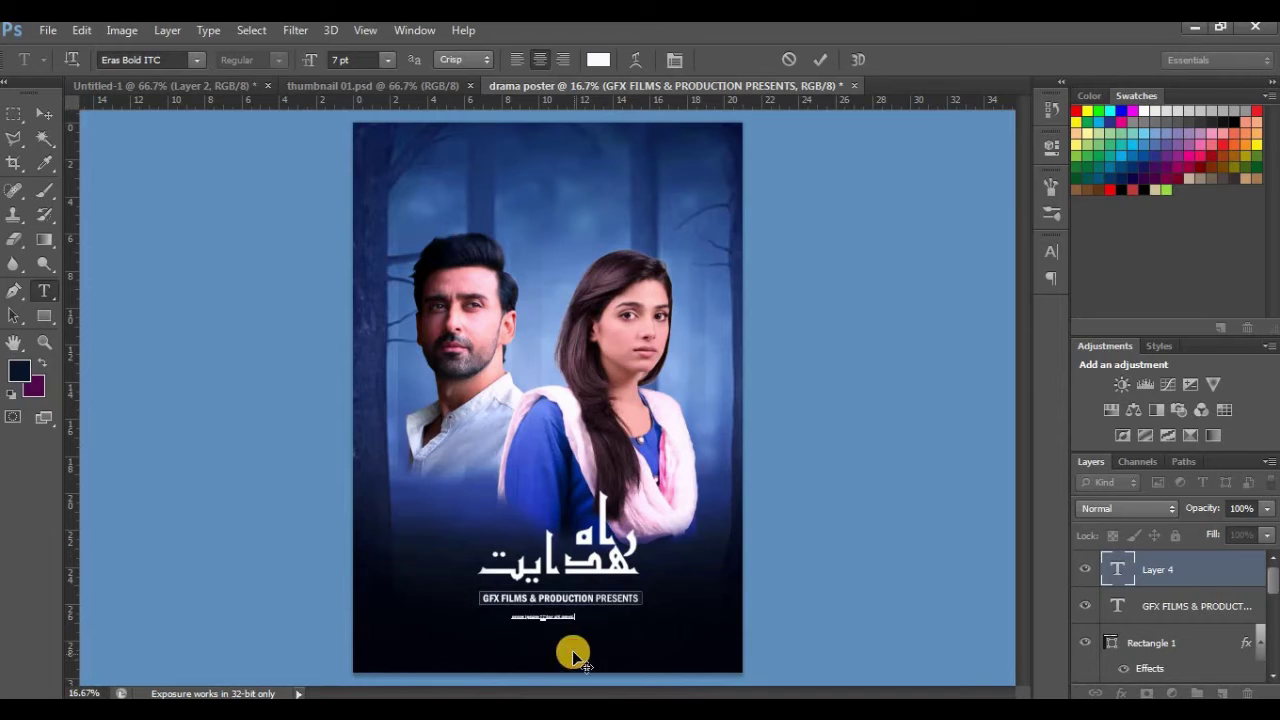
Step: Set the placeholder line to 18 pt Franklin Gothic Medium Cond
{"action": "left_click", "coordinate": [387, 60]}
{"action": "left_click", "coordinate": [375, 257]}
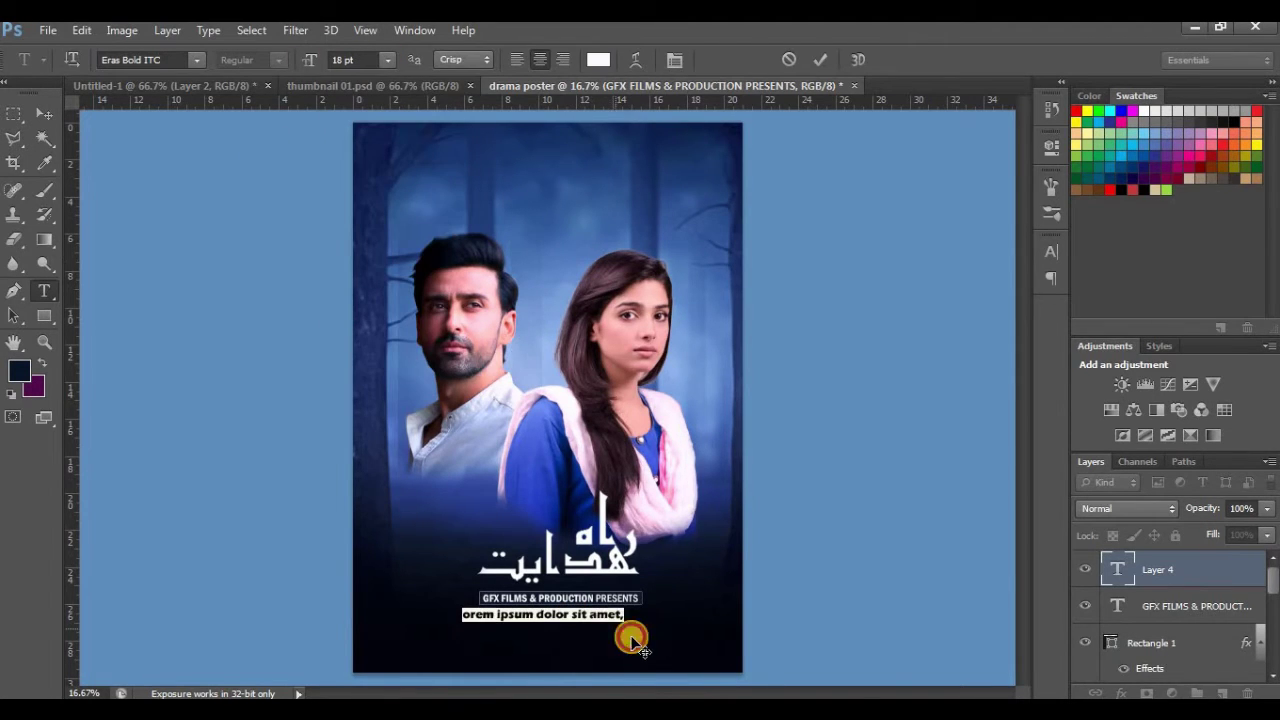
{"action": "left_click", "coordinate": [194, 62]}
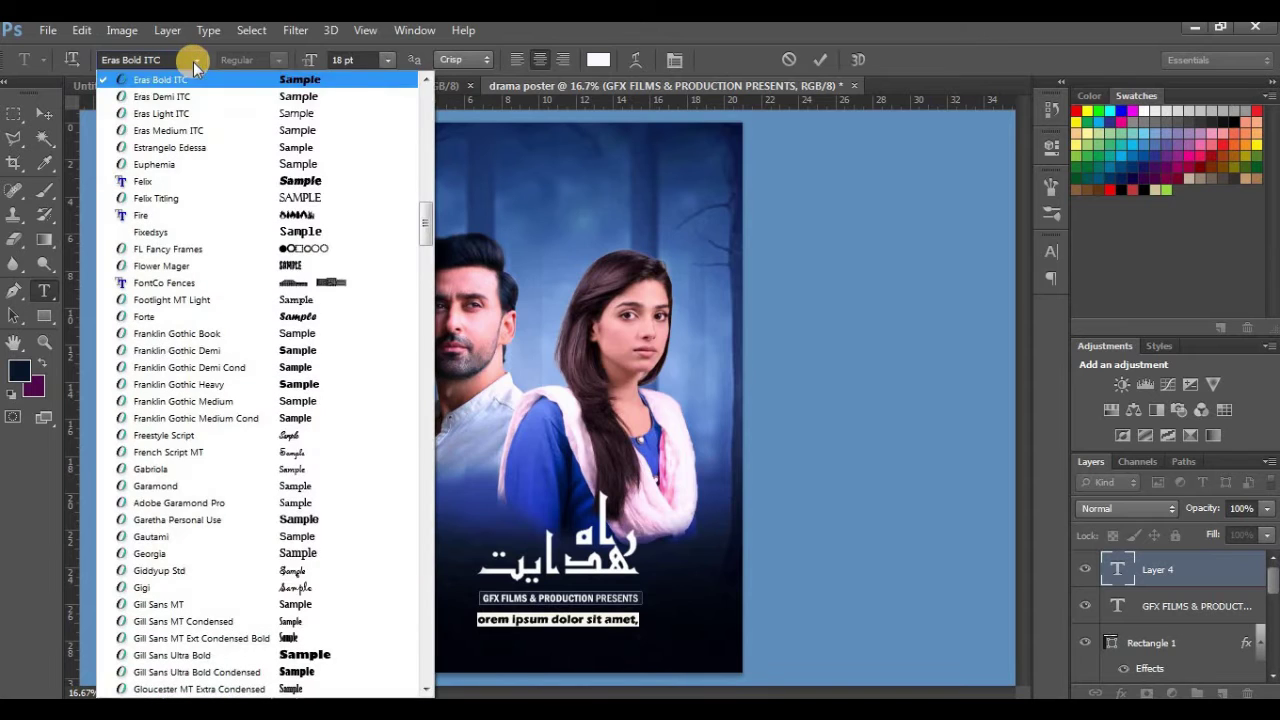
{"action": "left_click", "coordinate": [425, 79]}
{"action": "left_click", "coordinate": [425, 79]}
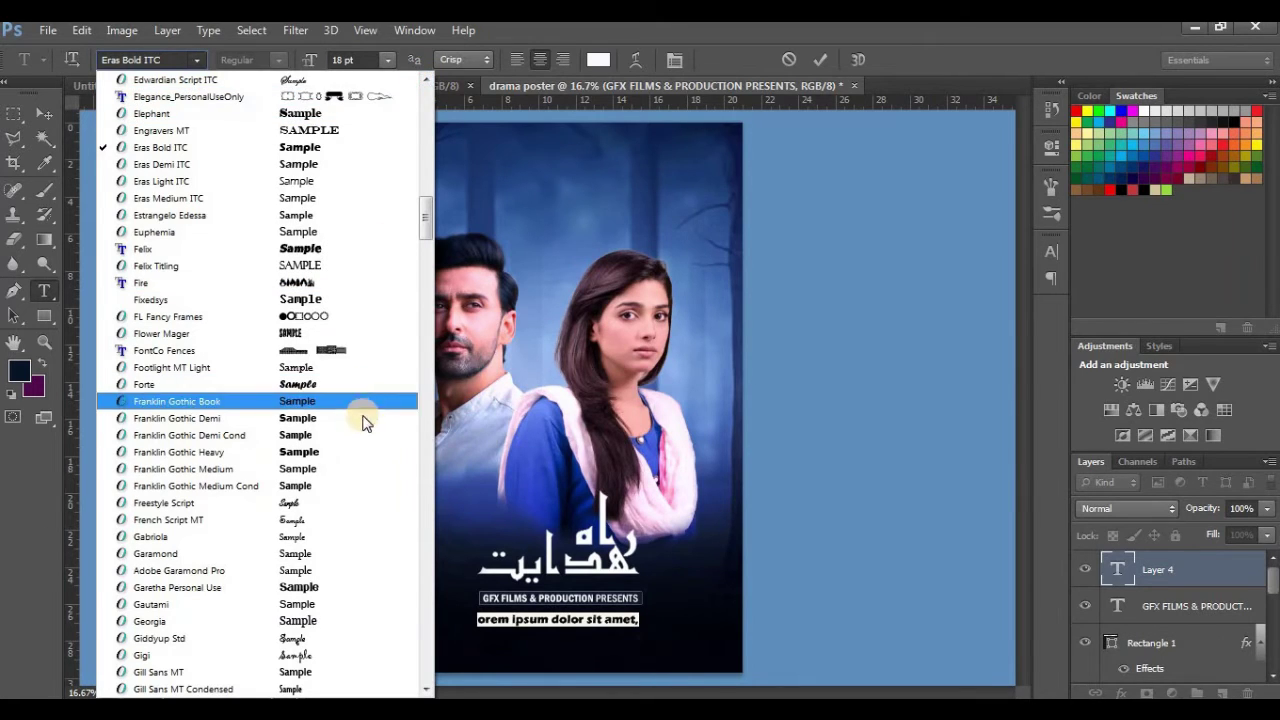
{"action": "key", "text": "Up"}
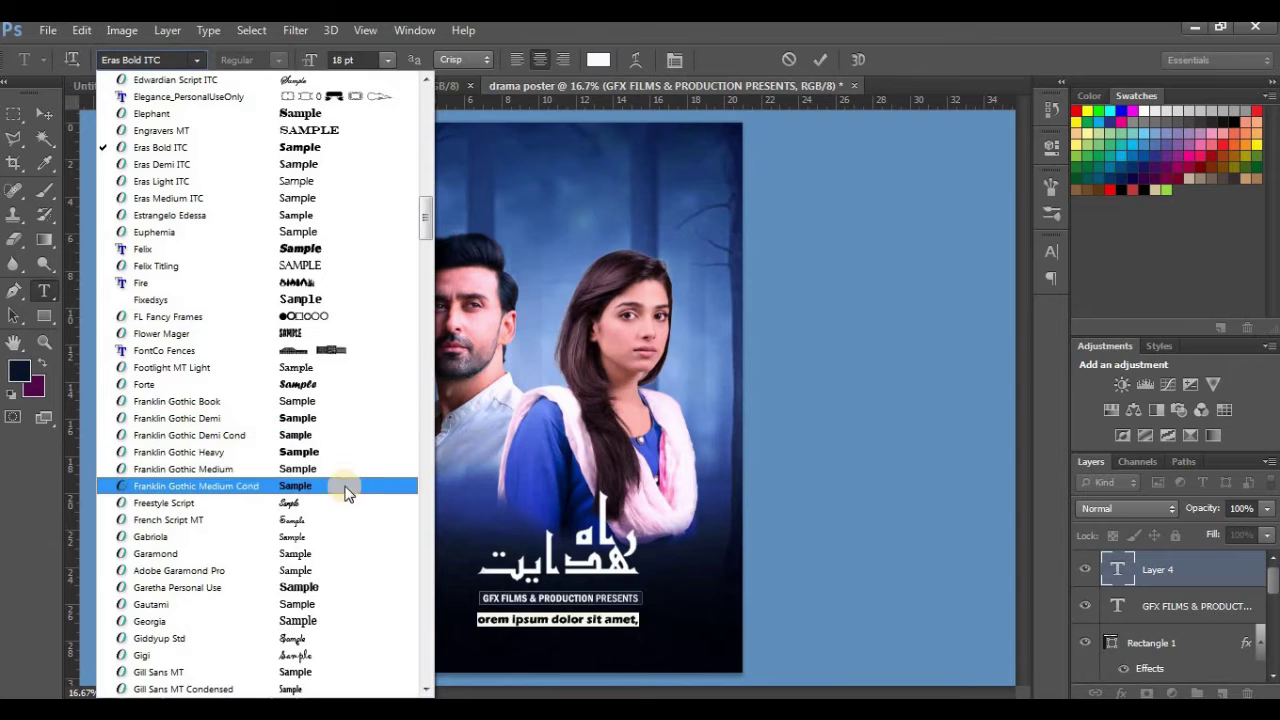
{"action": "left_click", "coordinate": [344, 486]}
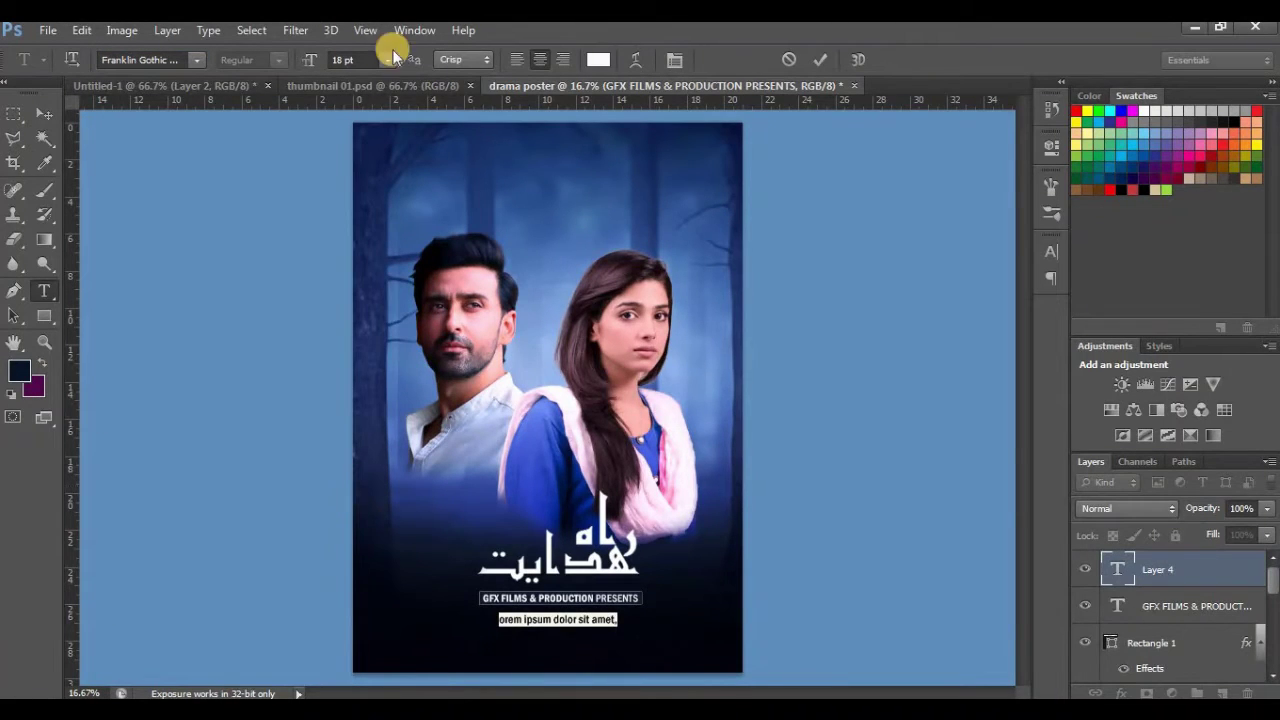
{"action": "left_click", "coordinate": [198, 60]}
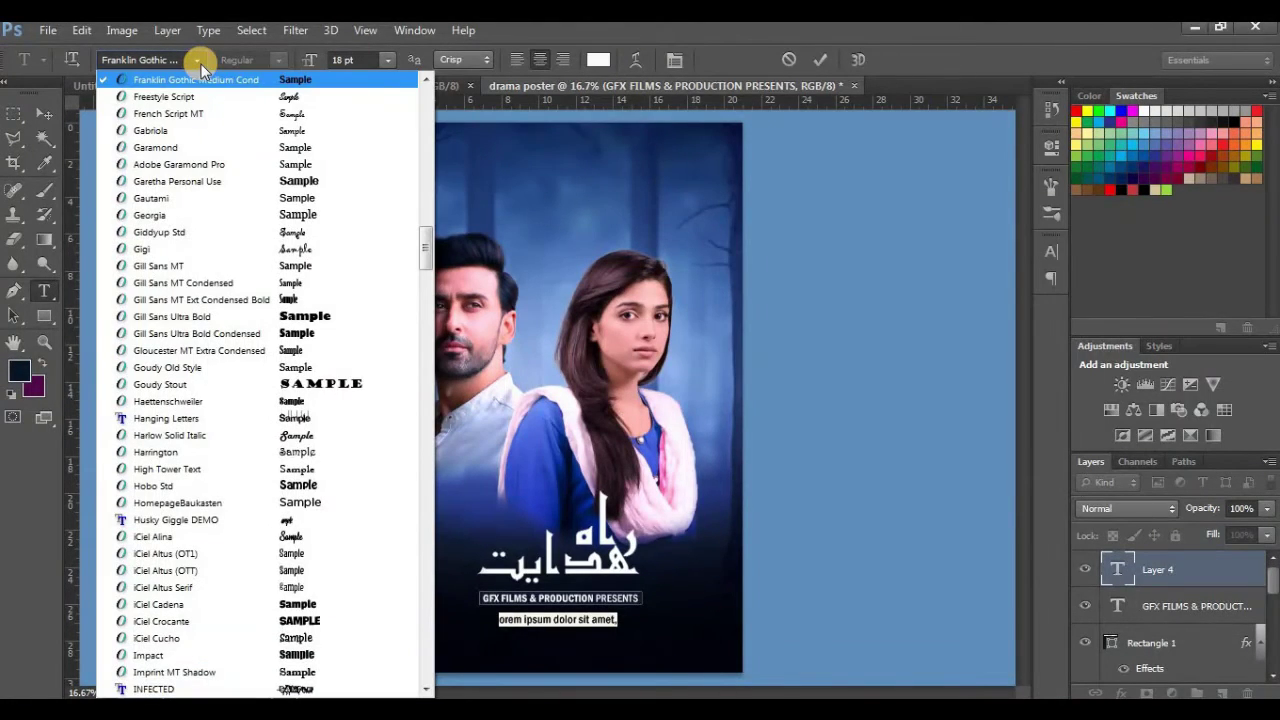
{"action": "left_click", "coordinate": [428, 80]}
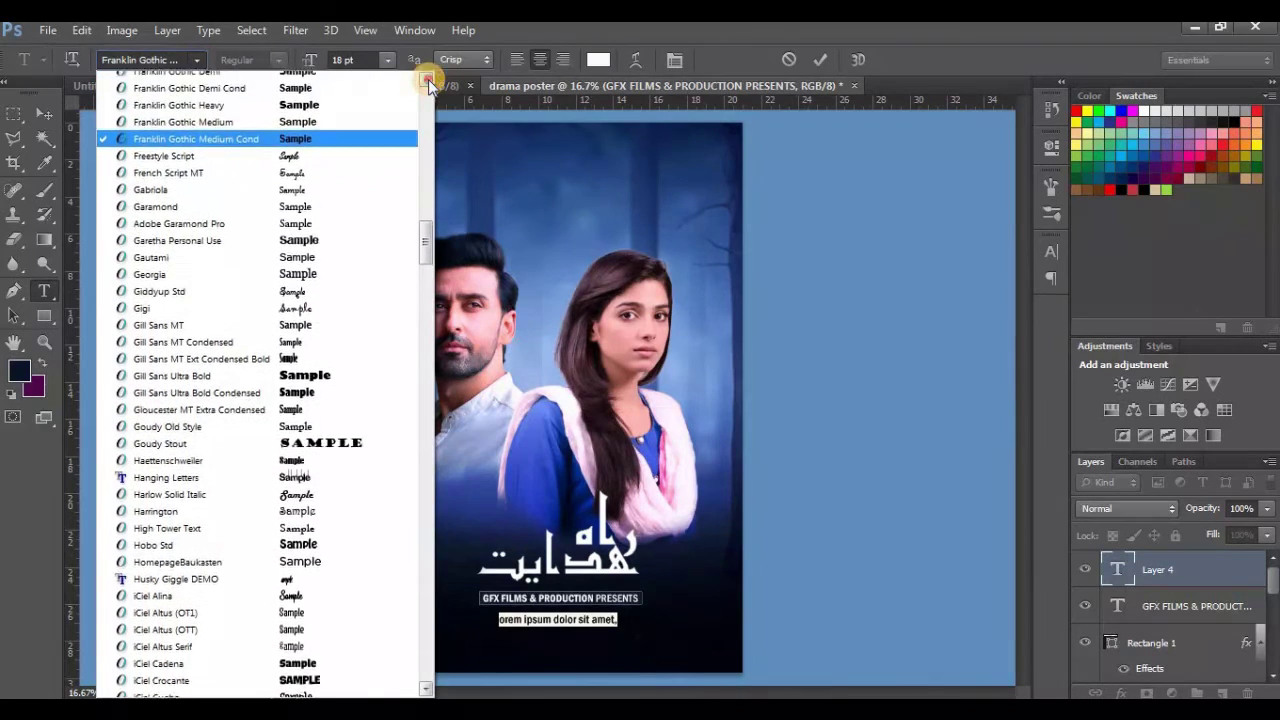
{"action": "left_click", "coordinate": [428, 79]}
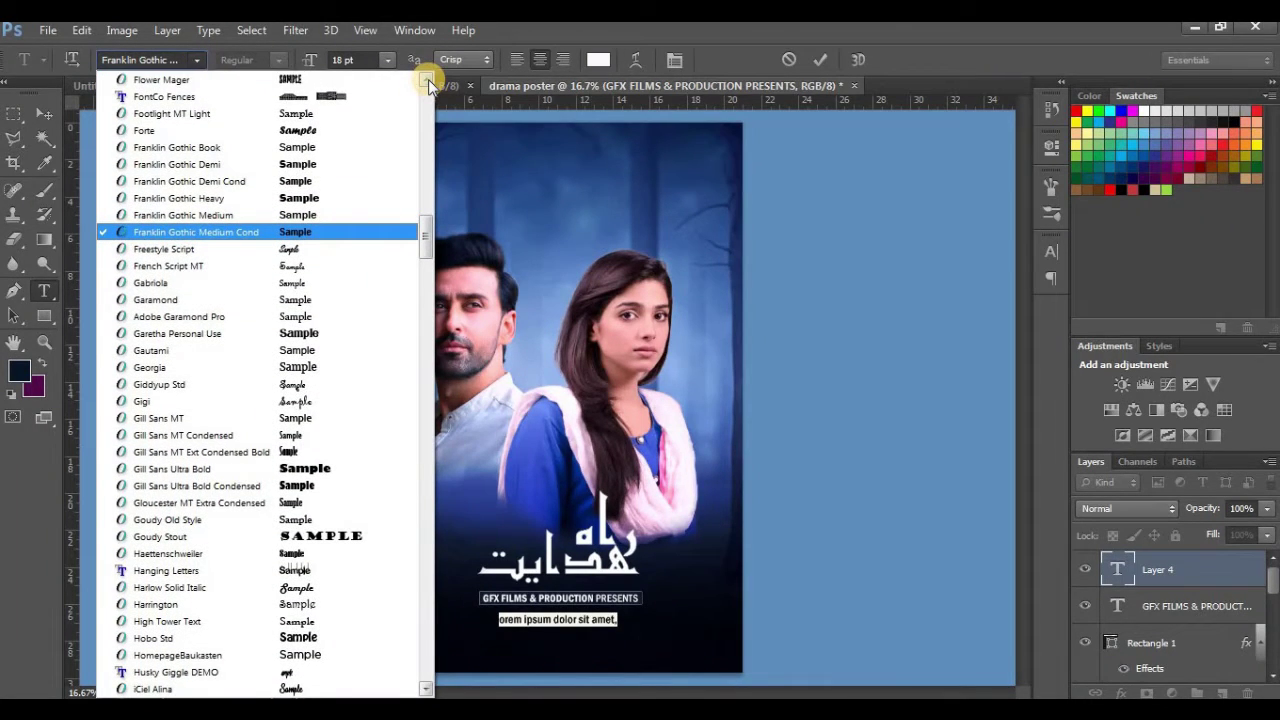
{"action": "left_click", "coordinate": [428, 79]}
{"action": "left_click", "coordinate": [559, 116]}
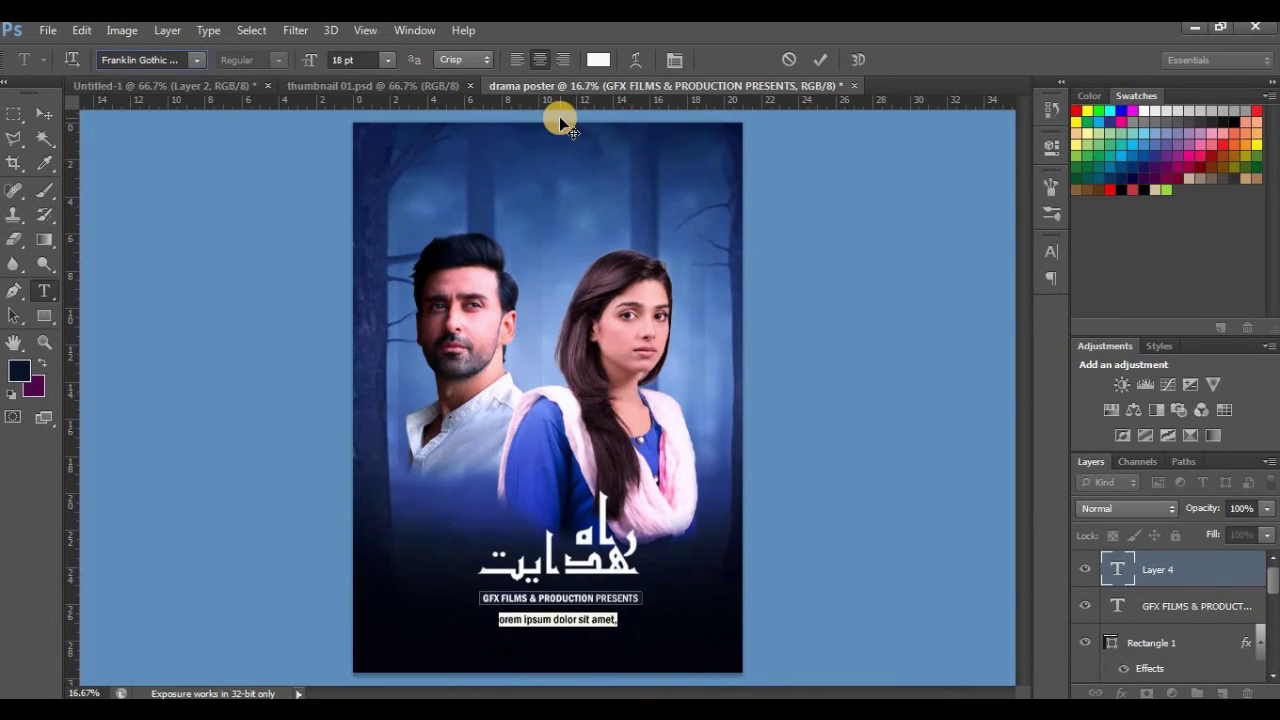
{"action": "key", "text": "ctrl+plus"}
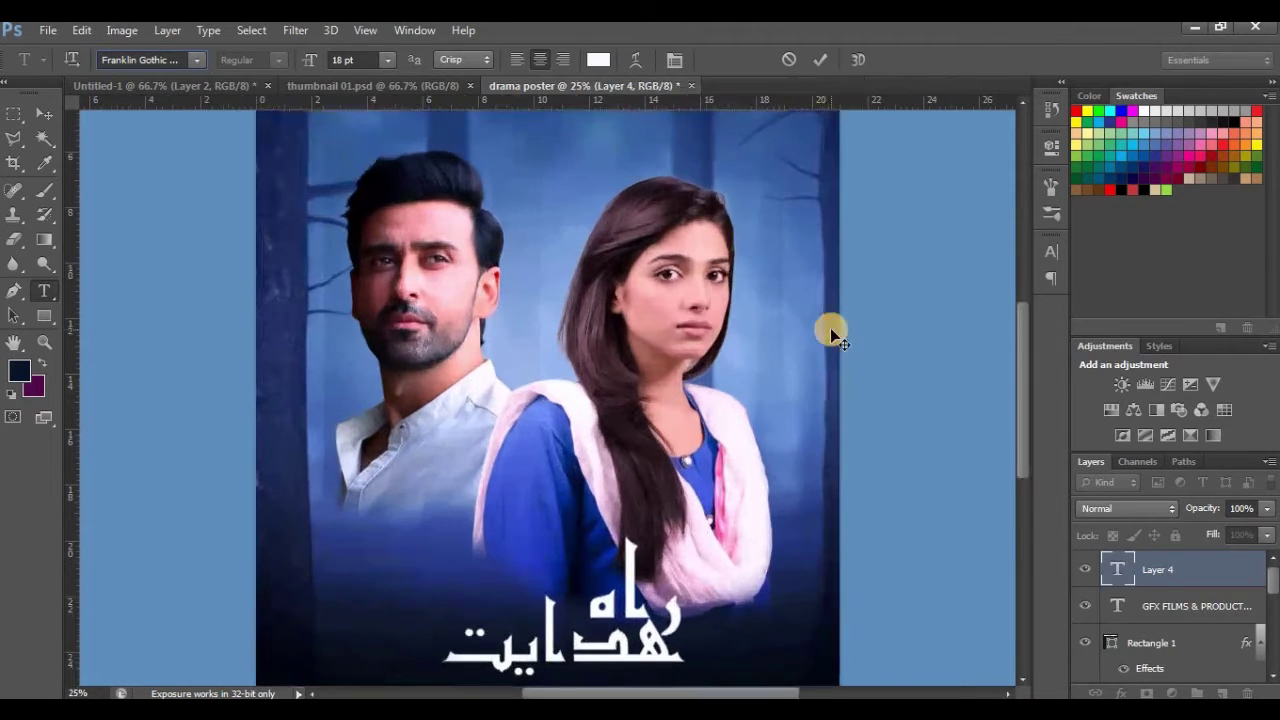
Step: Make the placeholder text white and shift the line slightly left
{"action": "left_click", "coordinate": [600, 62]}
{"action": "left_click_drag", "start_coordinate": [771, 229], "coordinate": [712, 161]}
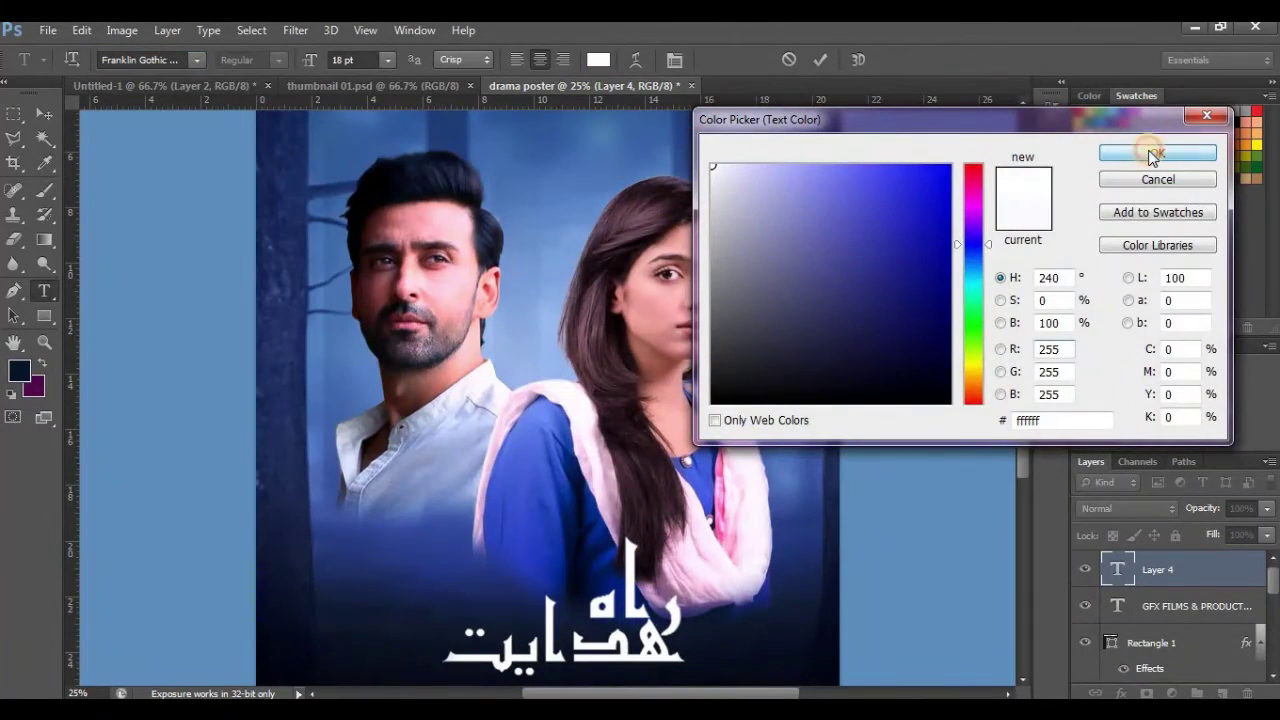
{"action": "left_click", "coordinate": [1143, 151]}
{"action": "left_click_drag", "start_coordinate": [1027, 400], "coordinate": [1003, 461]}
{"action": "left_click", "coordinate": [651, 584]}
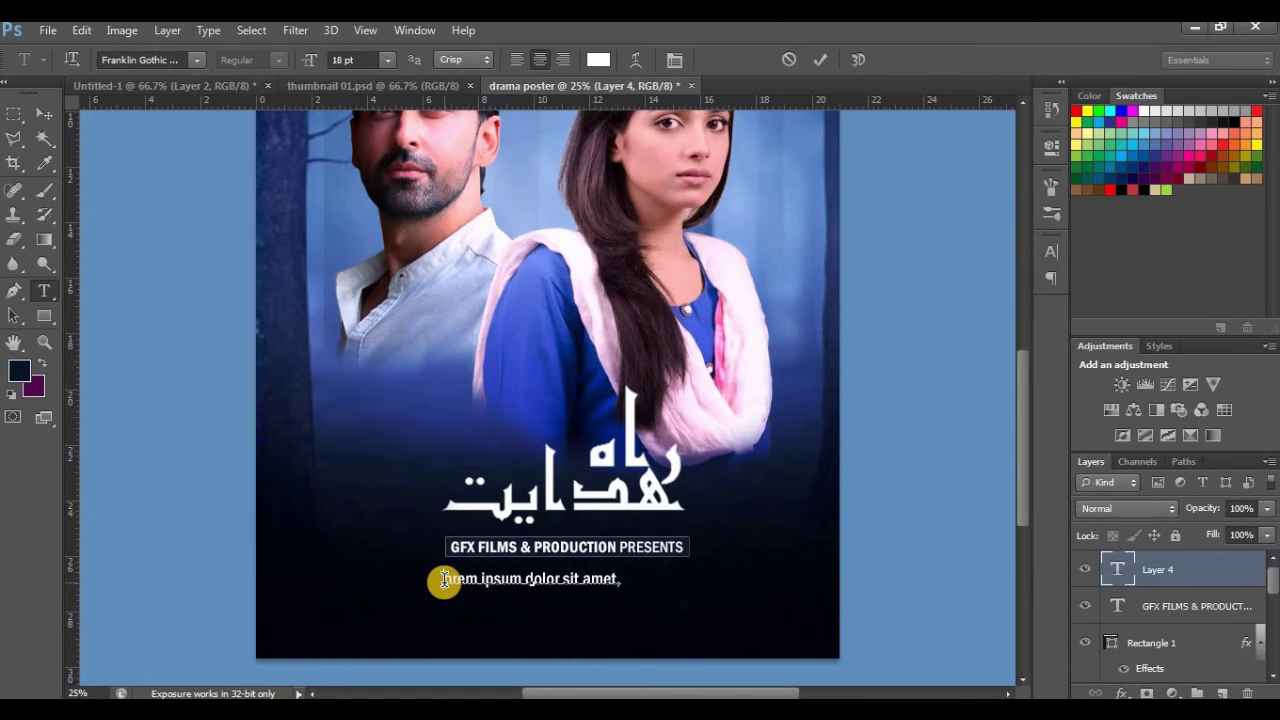
{"action": "left_click_drag", "start_coordinate": [668, 598], "coordinate": [611, 595]}
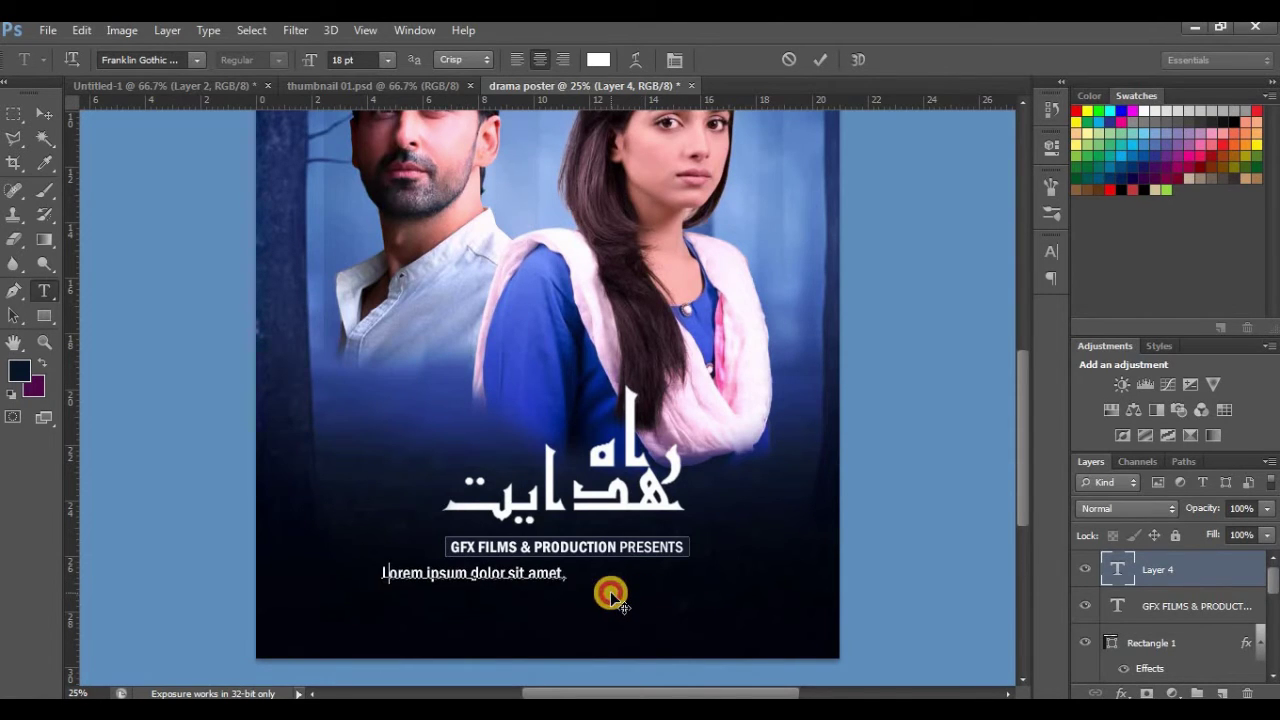
Step: Turn on All Caps for the whole Lorem ipsum line
{"action": "triple_click", "coordinate": [563, 572]}
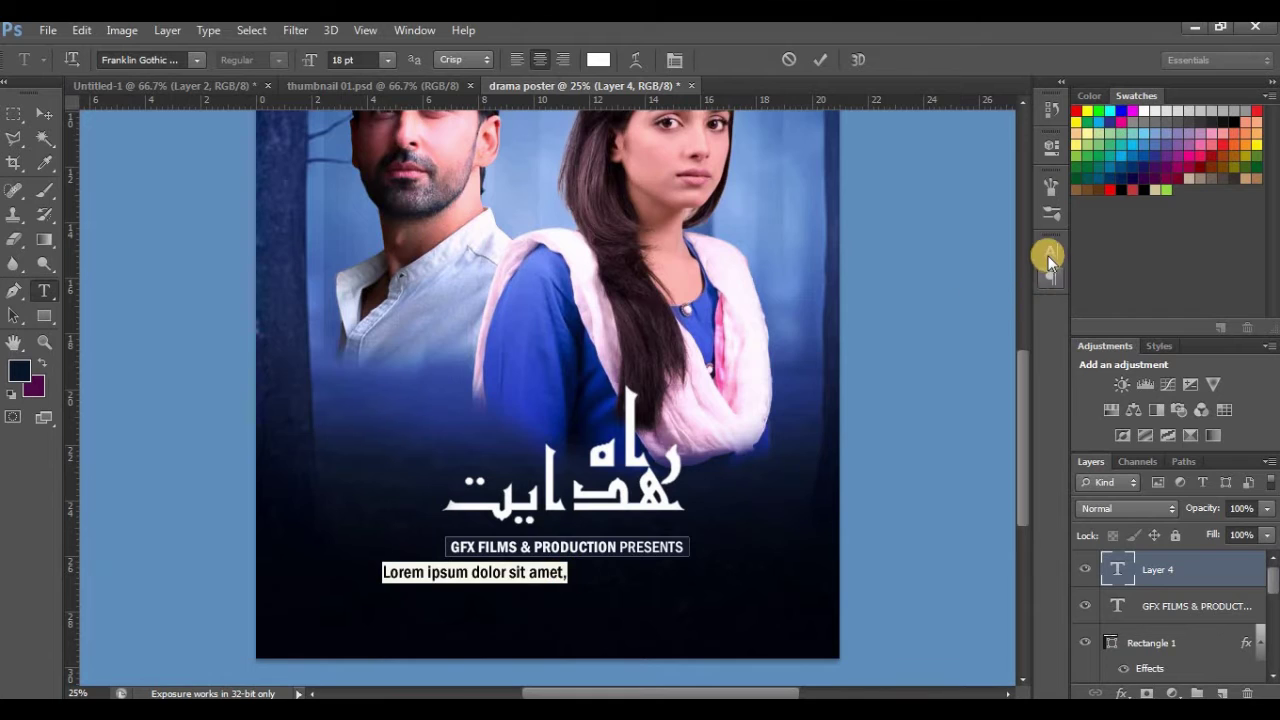
{"action": "left_click", "coordinate": [1048, 256]}
{"action": "left_click", "coordinate": [896, 386]}
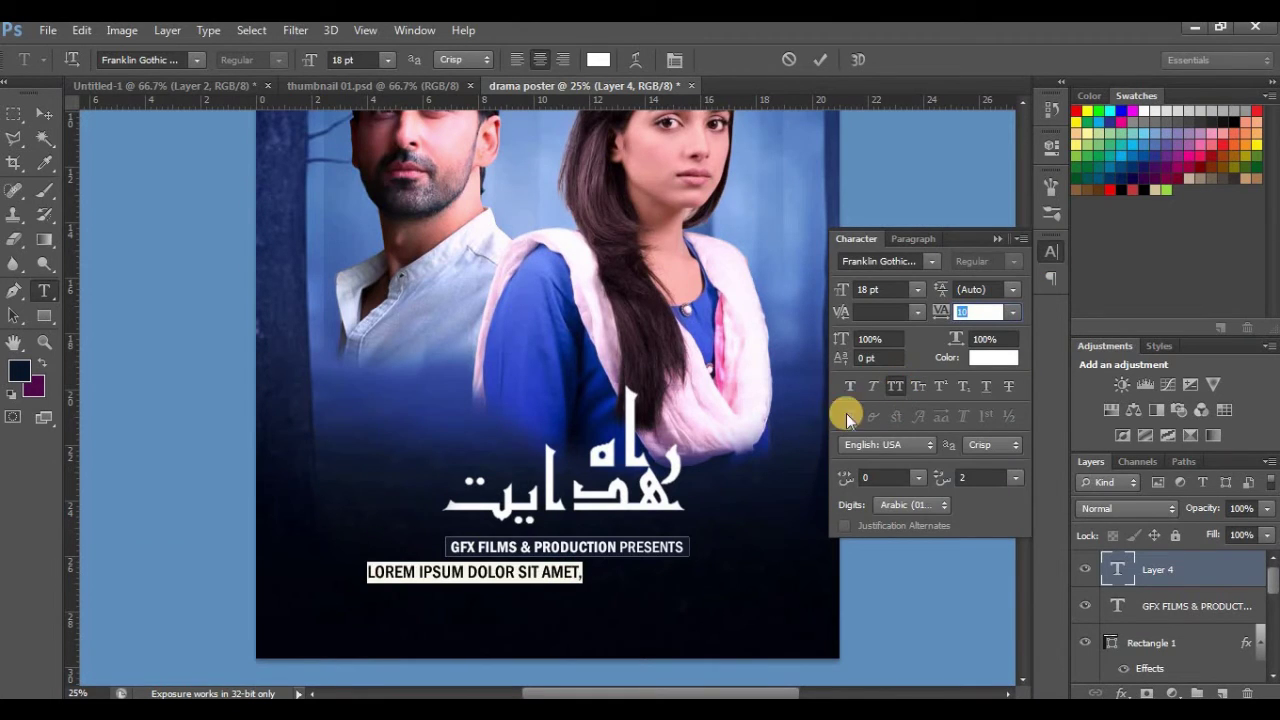
{"action": "left_click", "coordinate": [573, 574]}
{"action": "triple_click", "coordinate": [573, 574]}
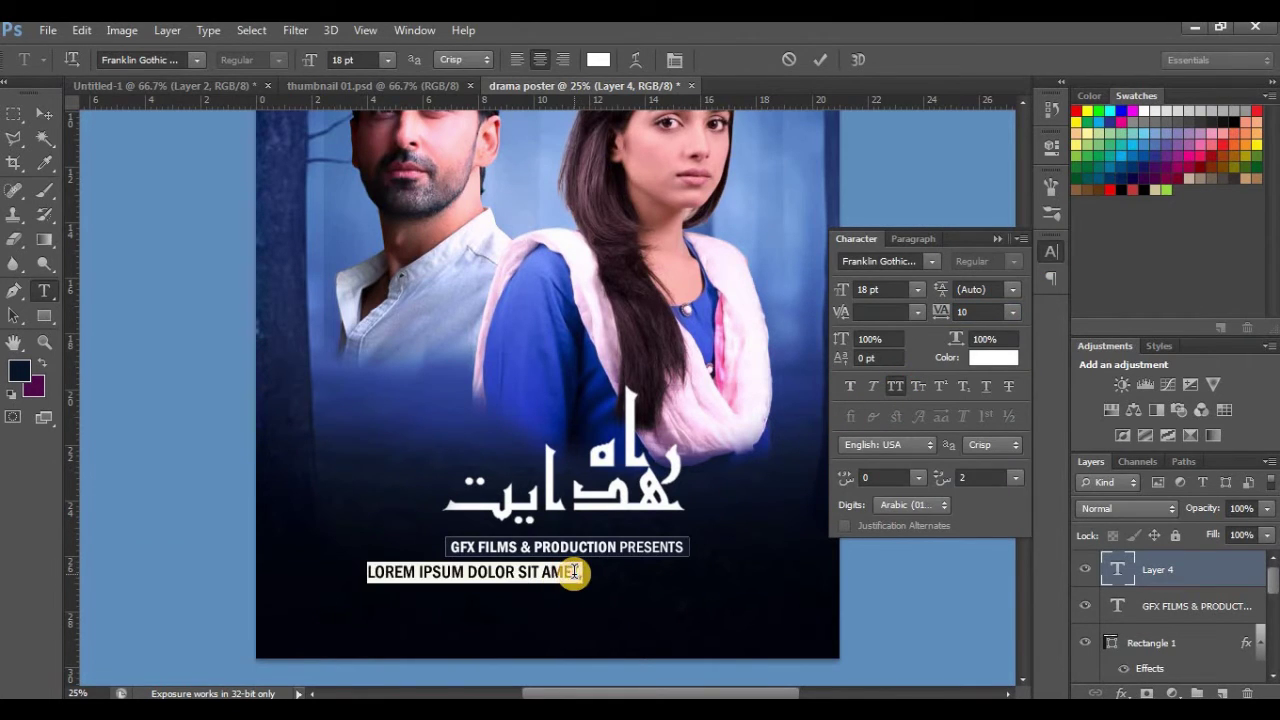
Step: Change the Lorem ipsum line's font to Franklin Gothic Book
{"action": "left_click", "coordinate": [197, 60]}
{"action": "scroll", "coordinate": [290, 228], "scroll_direction": "up", "scroll_amount": 1}
{"action": "scroll", "coordinate": [290, 228], "scroll_direction": "up", "scroll_amount": 1}
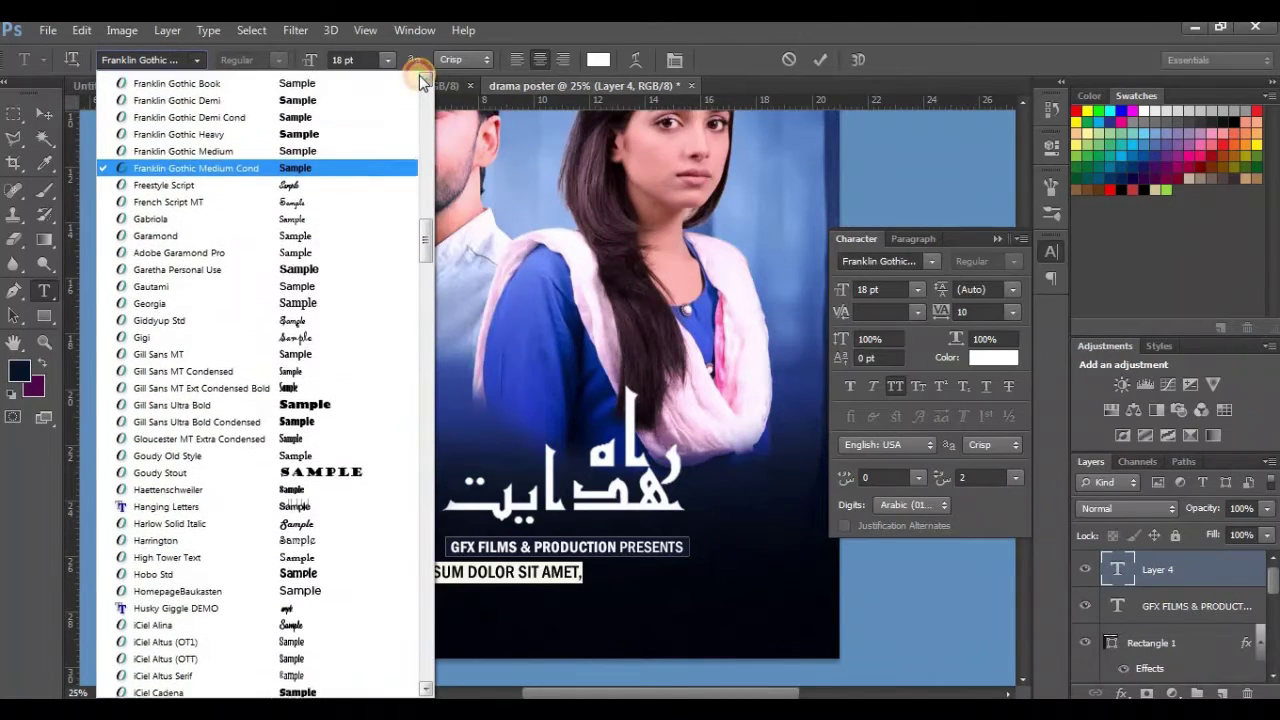
{"action": "scroll", "coordinate": [290, 228], "scroll_direction": "up", "scroll_amount": 1}
{"action": "scroll", "coordinate": [290, 228], "scroll_direction": "up", "scroll_amount": 1}
{"action": "left_click", "coordinate": [289, 220]}
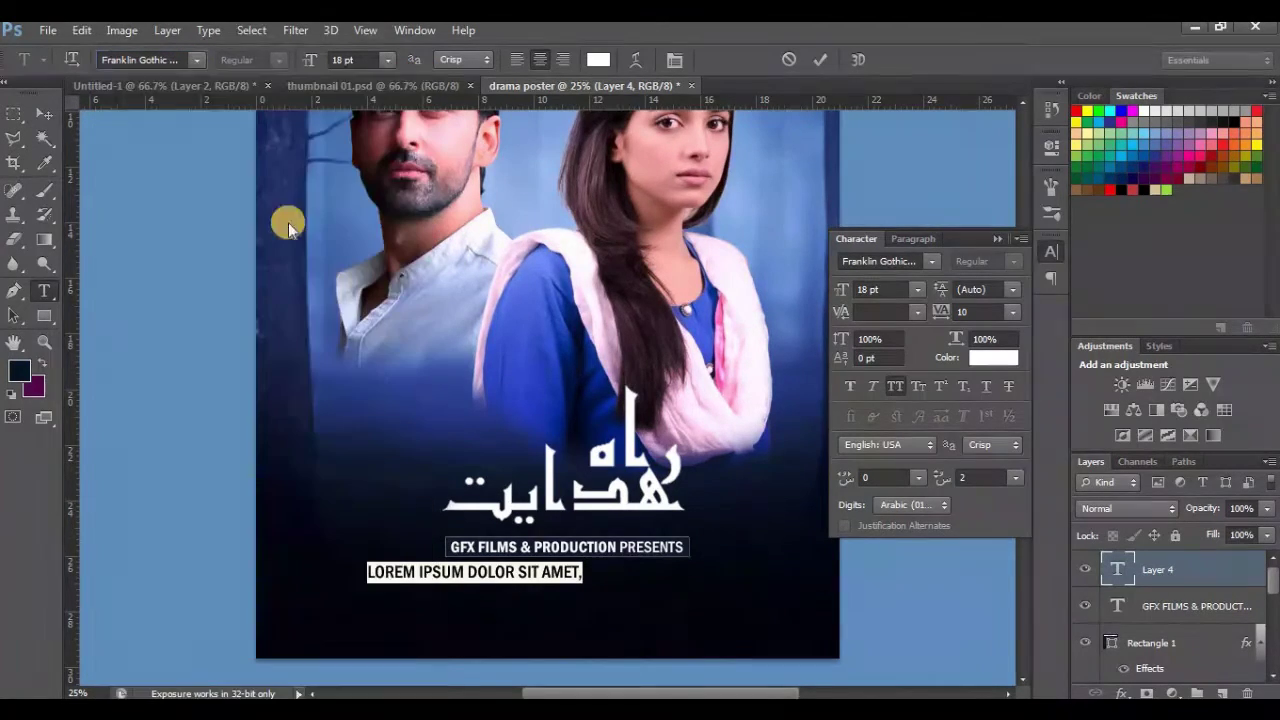
{"action": "left_click", "coordinate": [594, 570]}
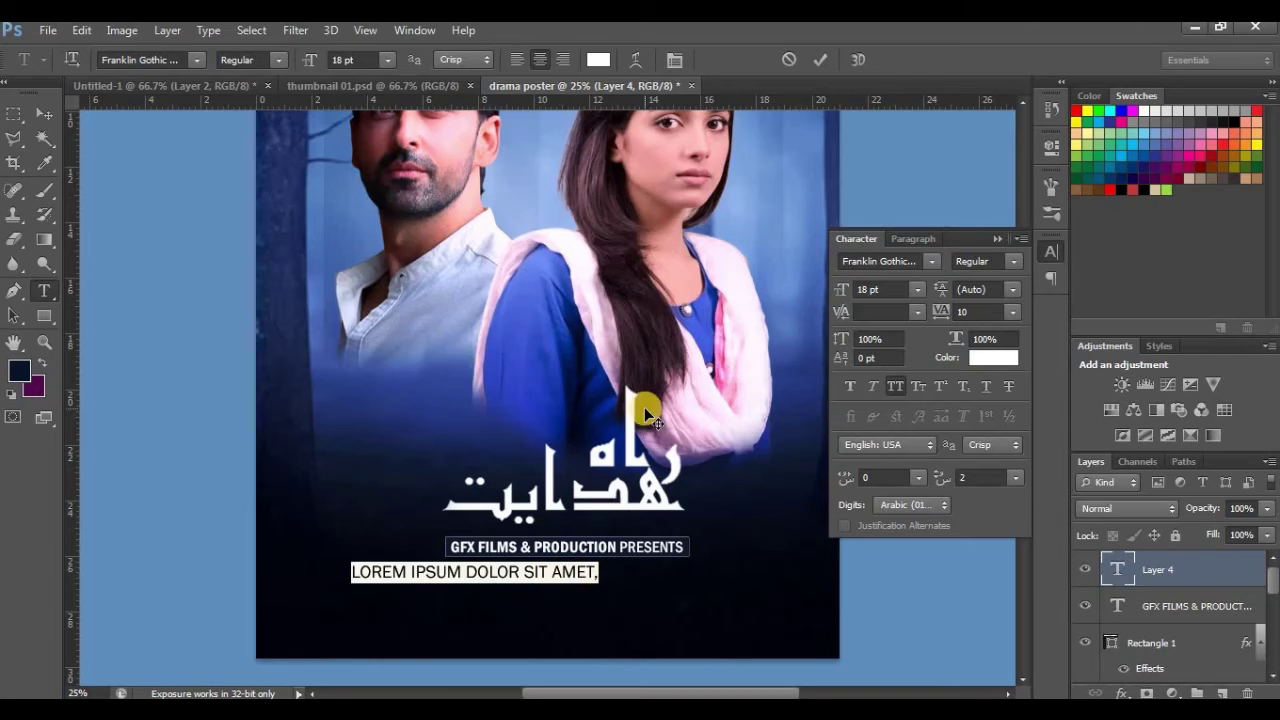
Step: Set the line to 12 pt, extend it with the longer Lorem ipsum sentence, and recentre it
{"action": "key", "text": "ctrl+shift+comma"}
{"action": "key", "text": "ctrl+shift+comma"}
{"action": "key", "text": "ctrl+shift+comma"}
{"action": "right_click", "coordinate": [531, 568]}
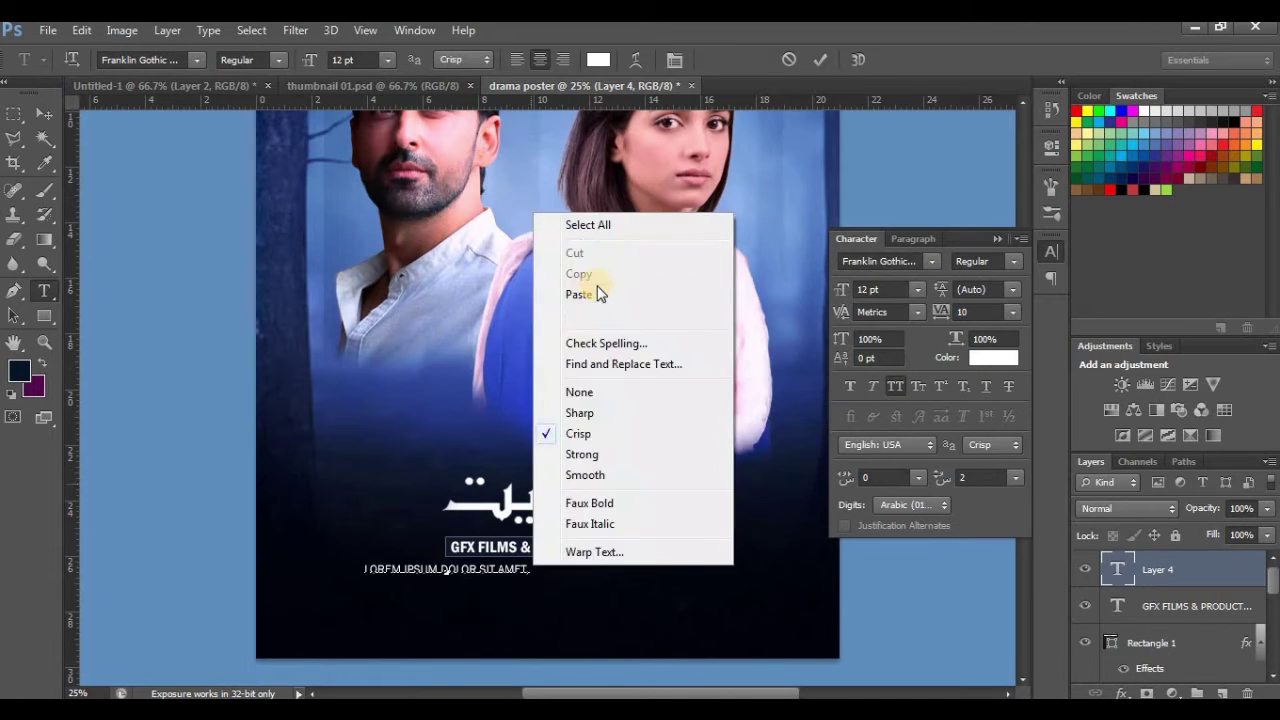
{"action": "left_click", "coordinate": [634, 645]}
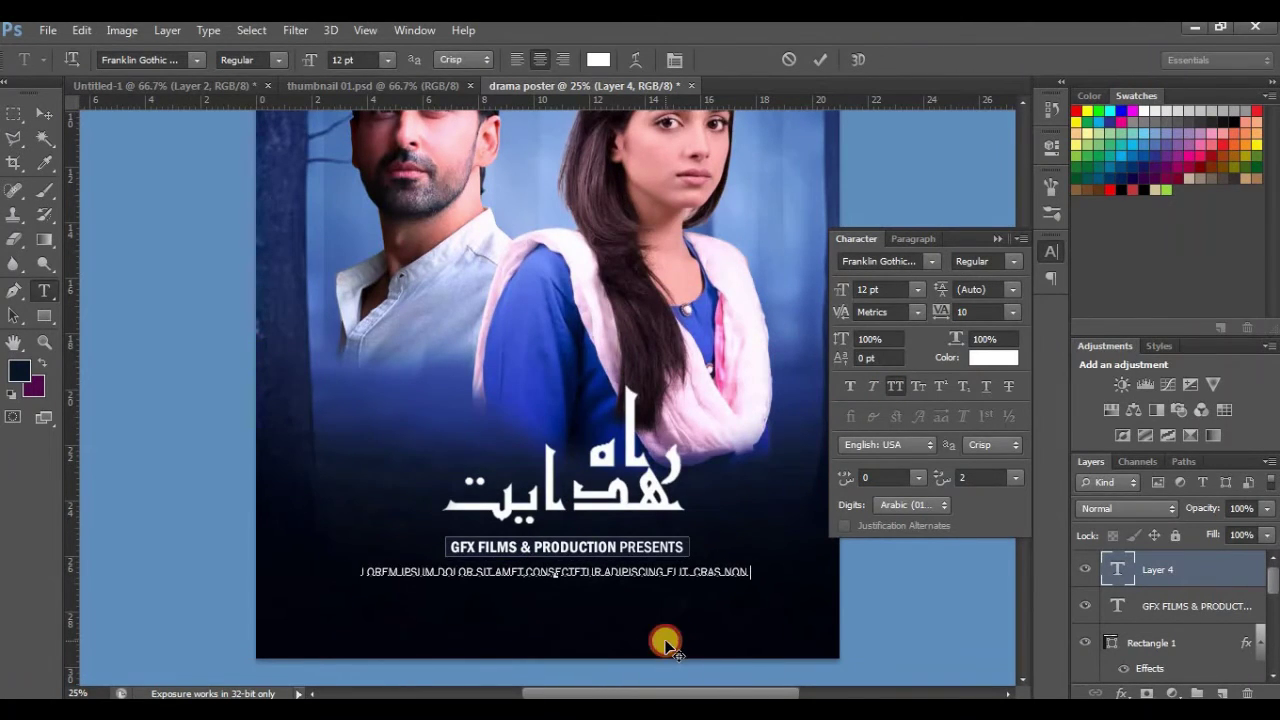
{"action": "left_click", "coordinate": [666, 645]}
{"action": "left_click_drag", "start_coordinate": [665, 641], "coordinate": [677, 641]}
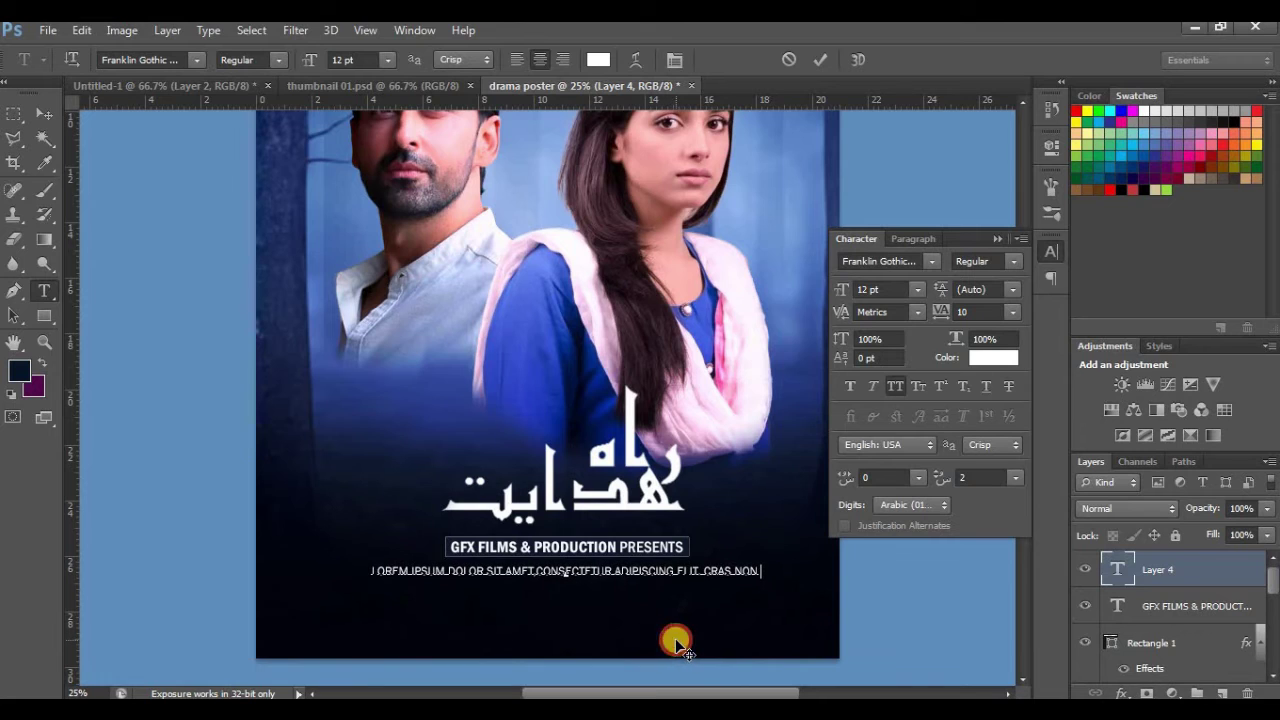
{"action": "key", "text": "ctrl+Return"}
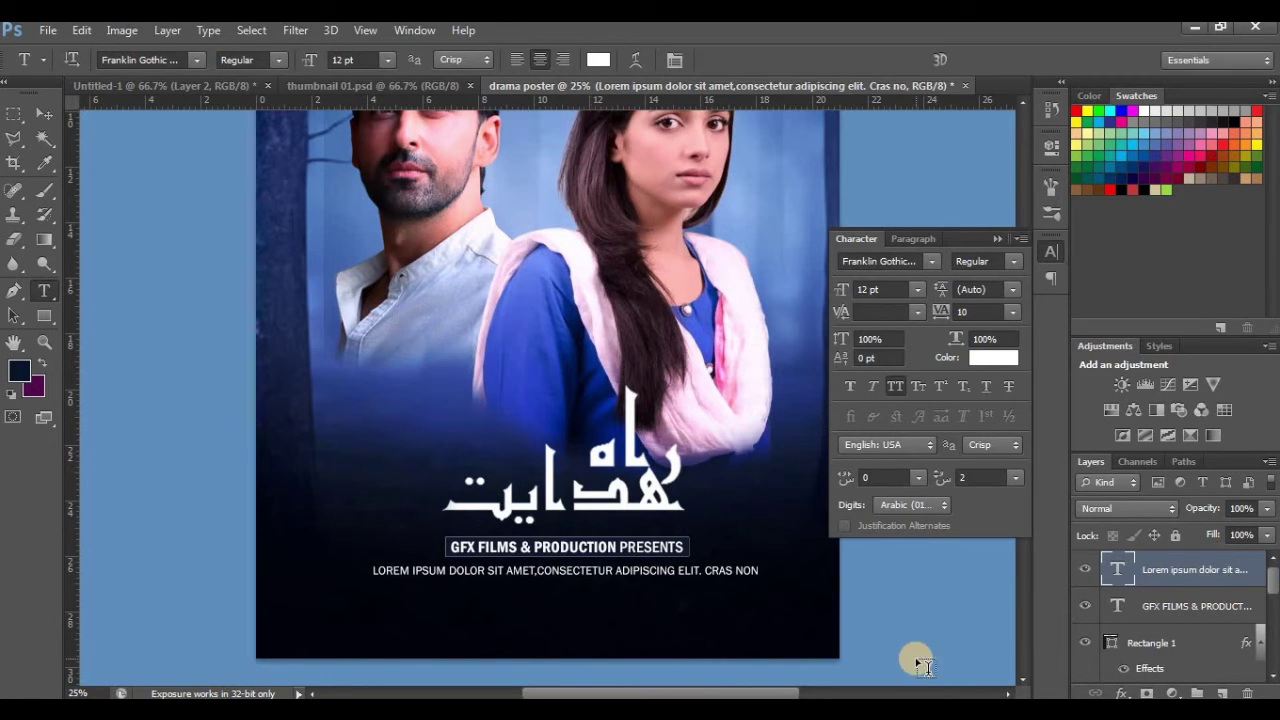
Step: Duplicate the Lorem ipsum credit line layer
{"action": "left_click", "coordinate": [43, 116]}
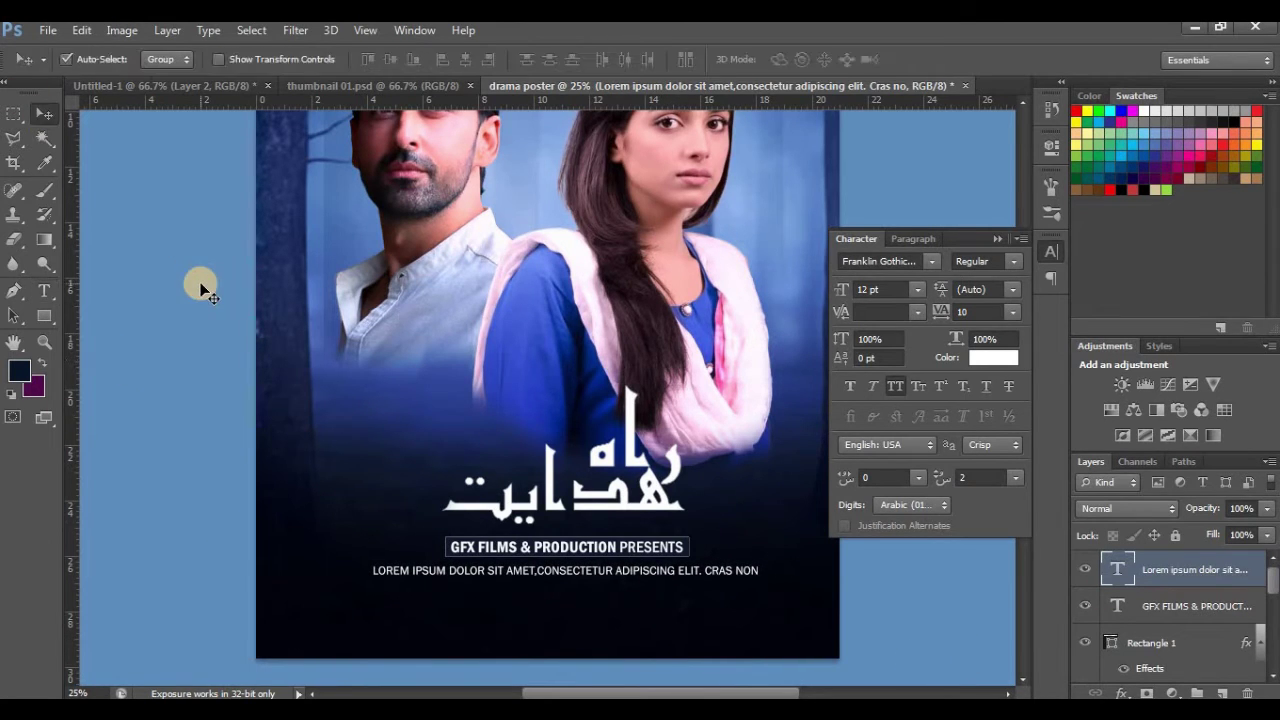
{"action": "key", "text": "ctrl+j"}
{"action": "left_click", "coordinate": [596, 574]}
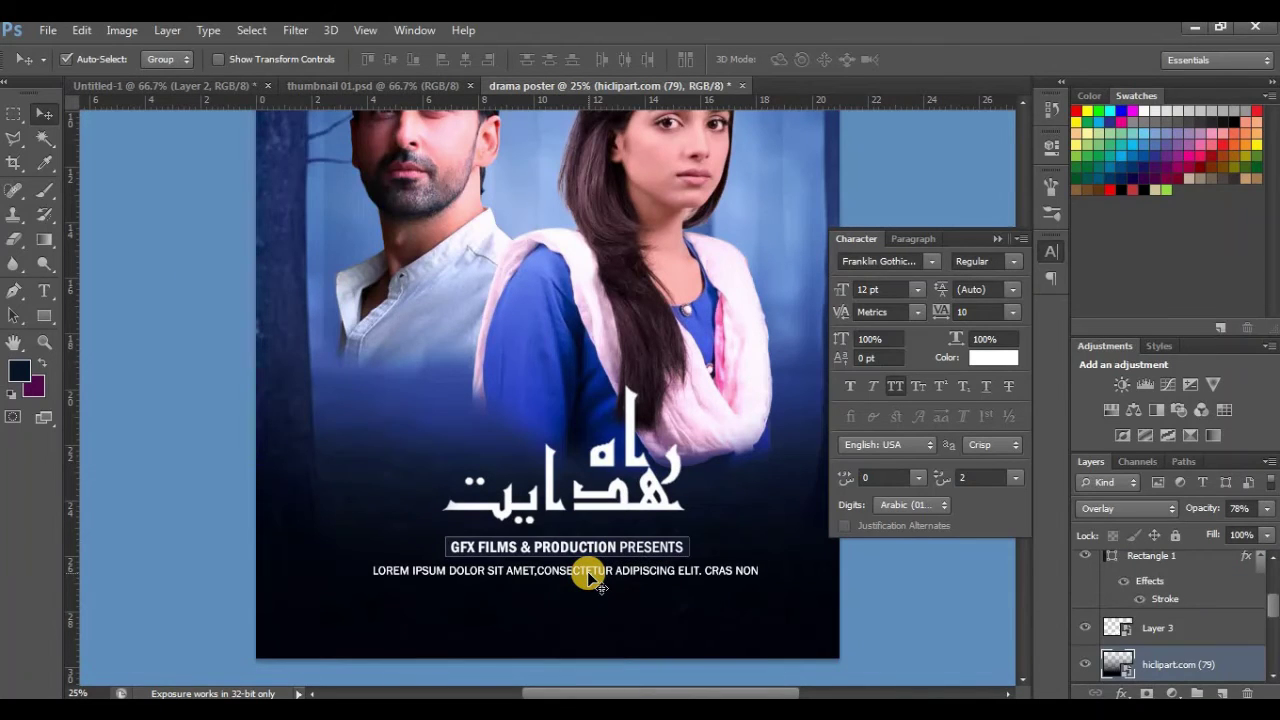
Step: Move the duplicate credit line just beneath the original
{"action": "scroll", "coordinate": [1255, 622], "scroll_direction": "up", "scroll_amount": 5}
{"action": "left_click", "coordinate": [1188, 578]}
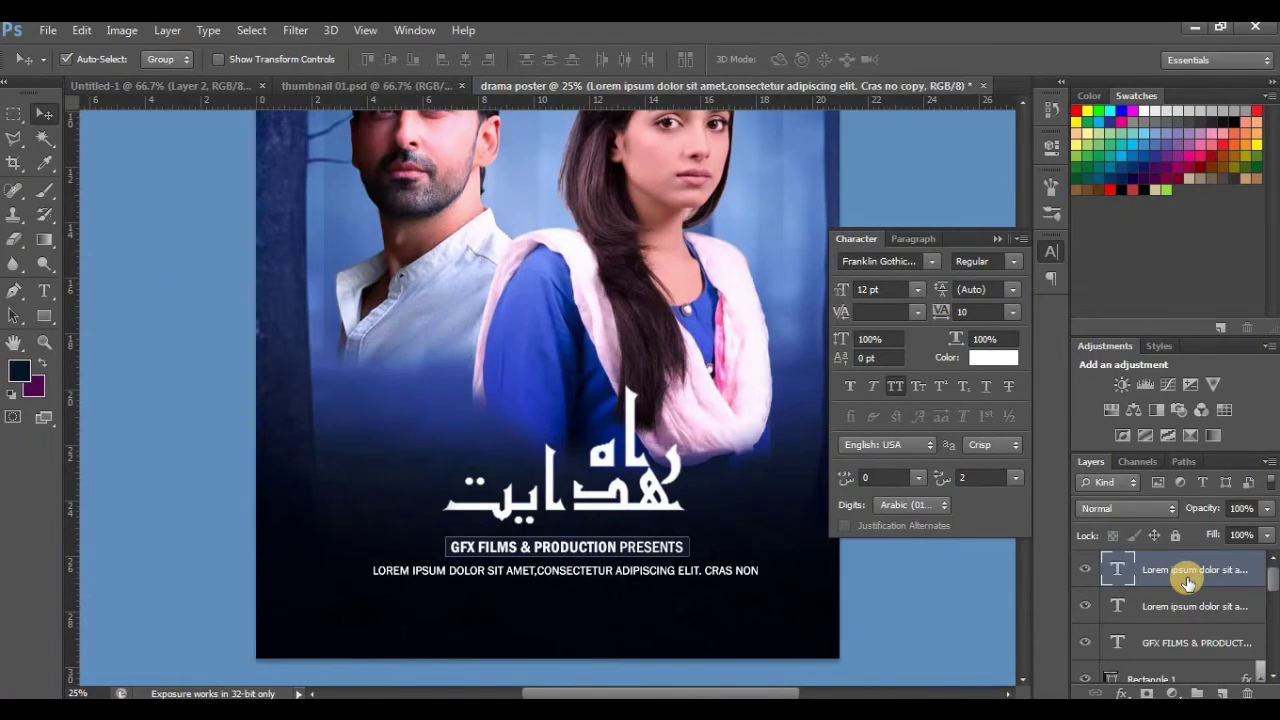
{"action": "key", "text": "ctrl+t"}
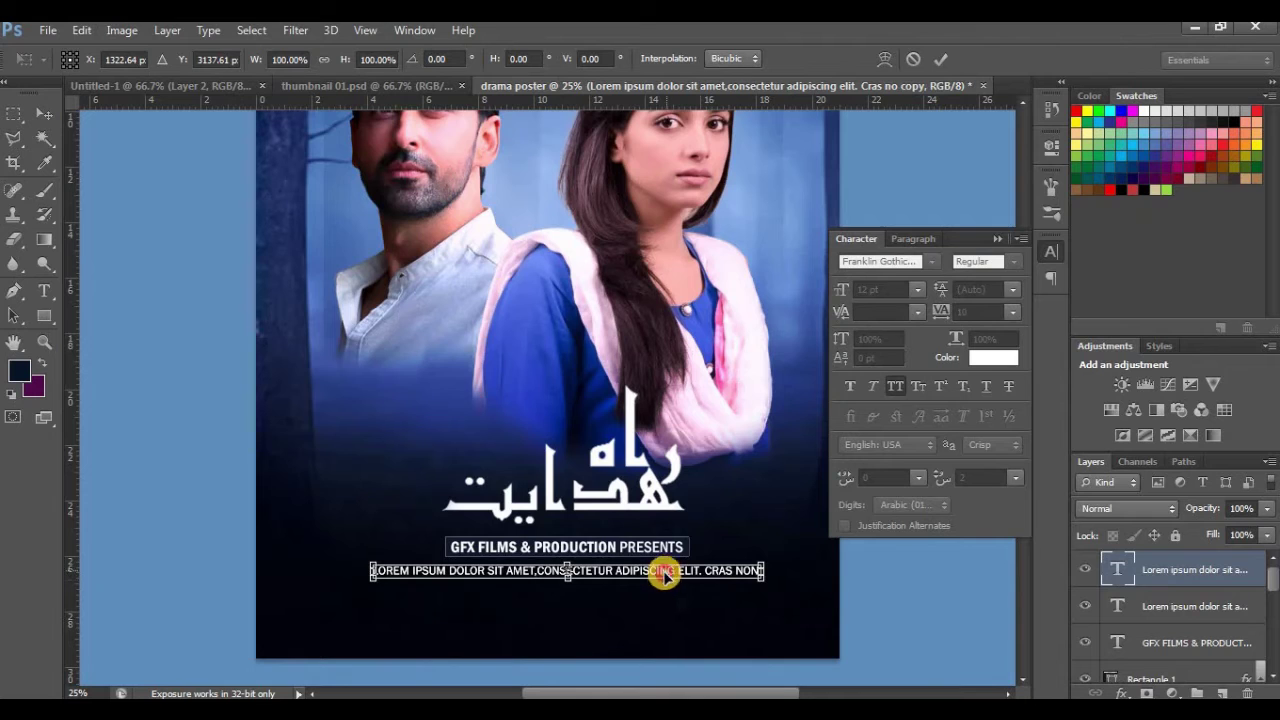
{"action": "left_click_drag", "start_coordinate": [665, 575], "coordinate": [664, 587]}
{"action": "key", "text": "ctrl+plus"}
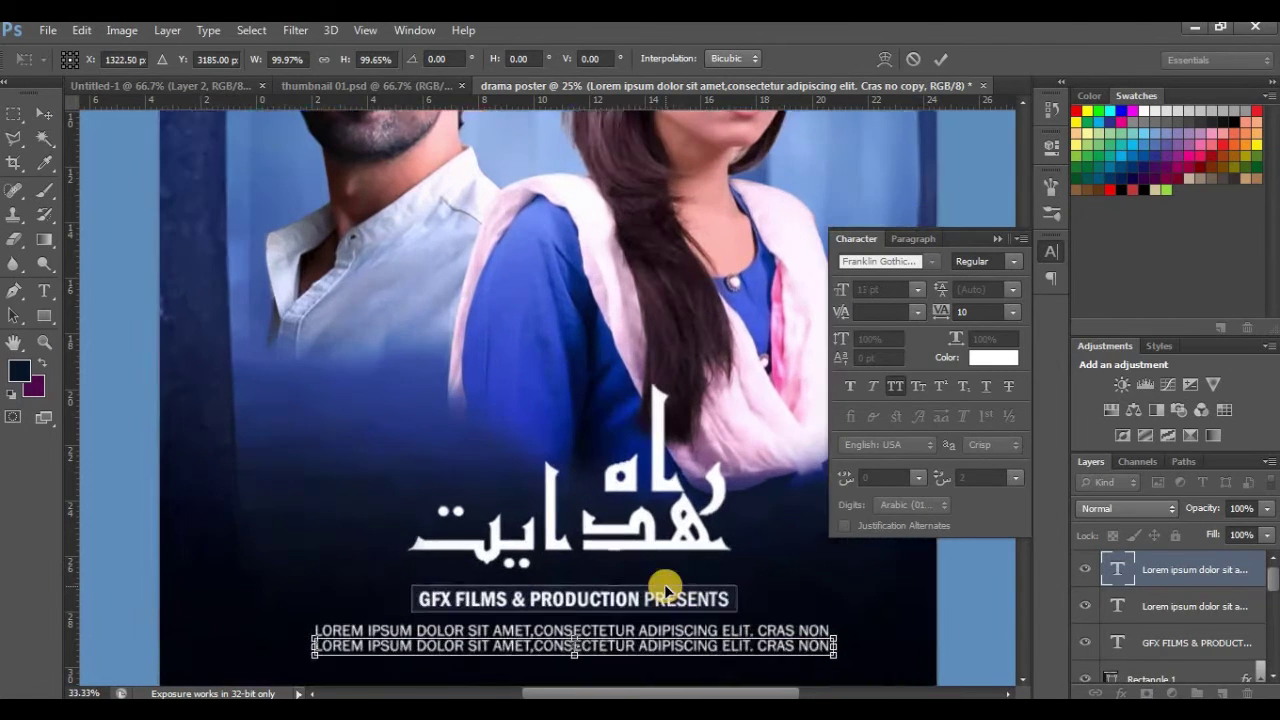
{"action": "left_click_drag", "start_coordinate": [683, 646], "coordinate": [680, 646]}
{"action": "left_click", "coordinate": [997, 238]}
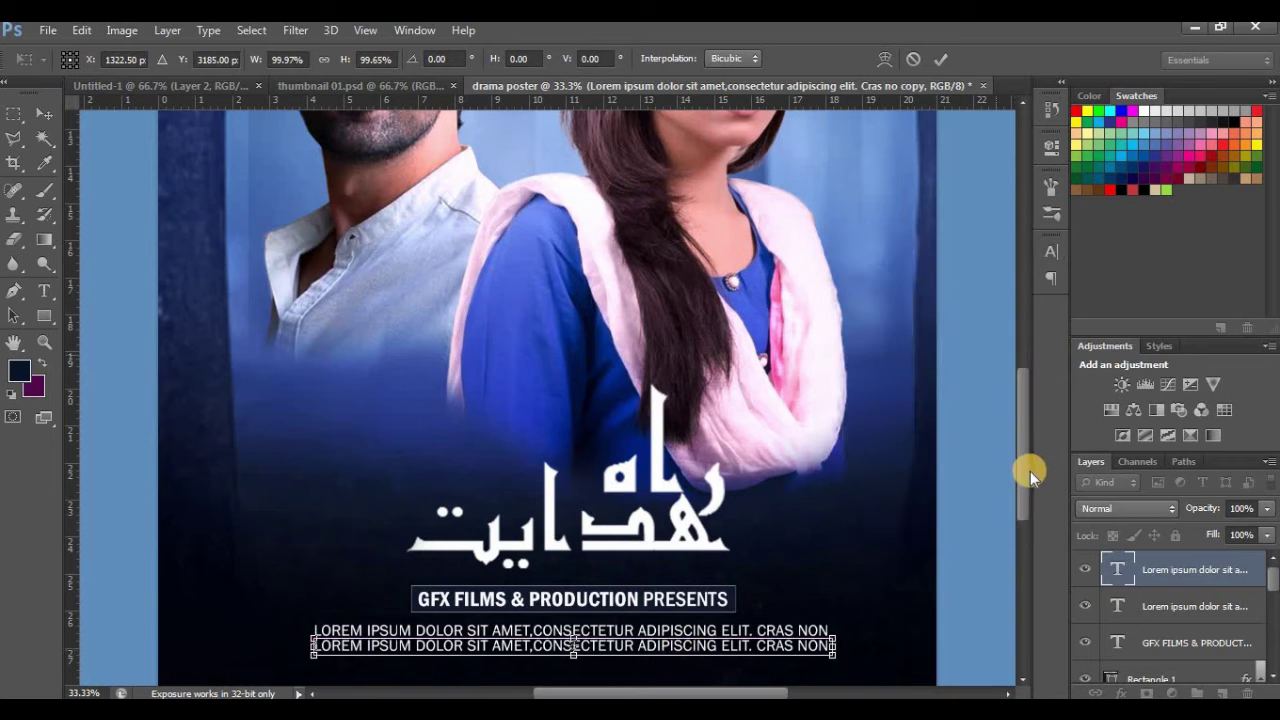
{"action": "scroll", "coordinate": [1017, 482], "scroll_direction": "down", "scroll_amount": 3}
{"action": "key", "text": "ctrl+plus"}
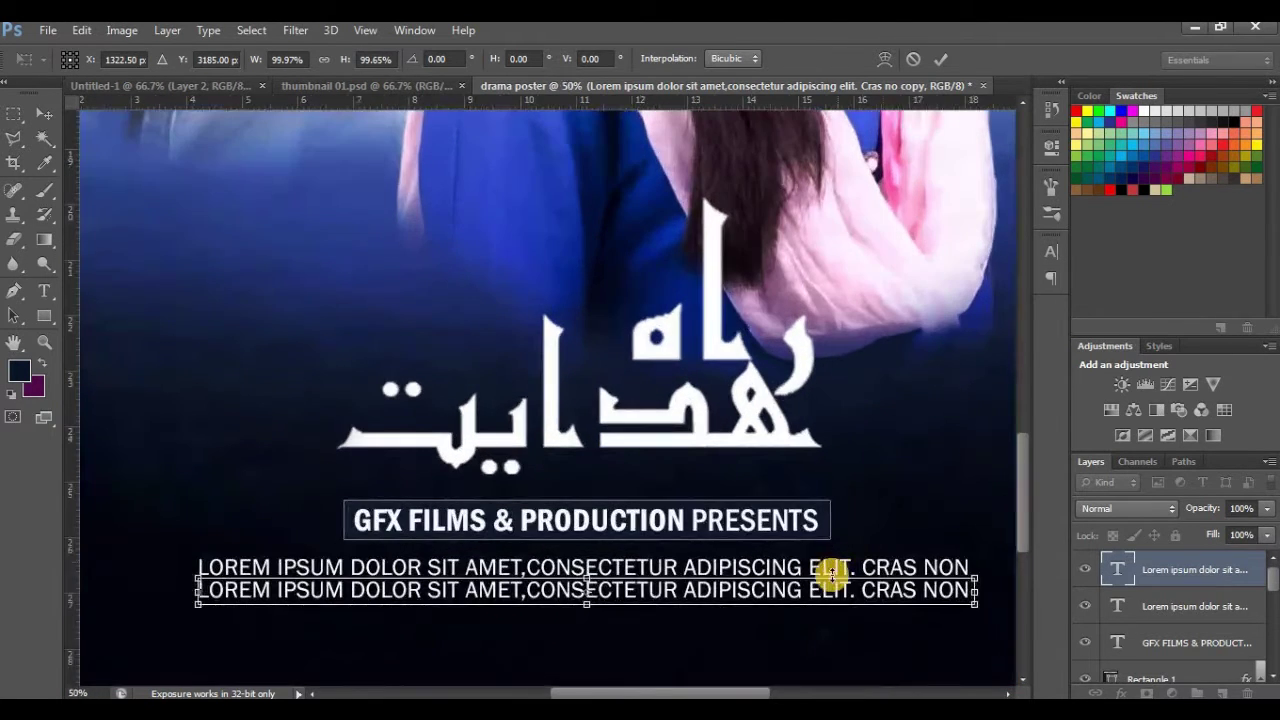
{"action": "left_click_drag", "start_coordinate": [832, 573], "coordinate": [836, 598]}
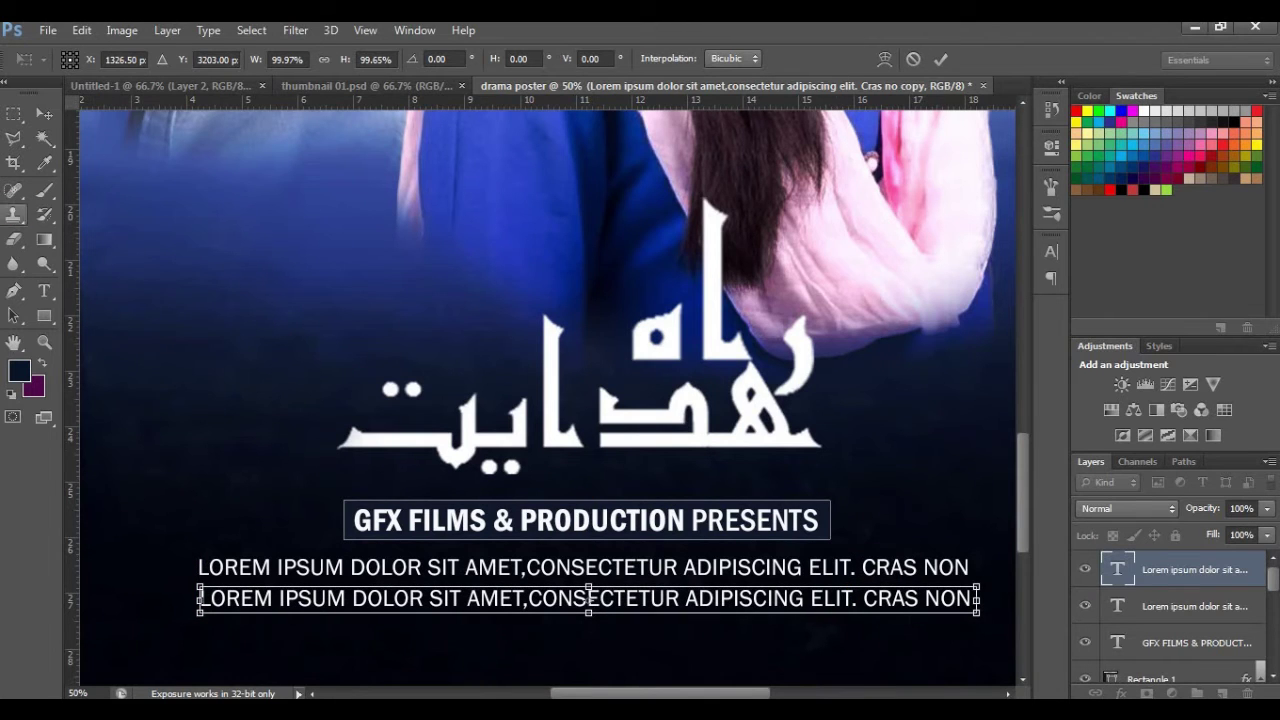
{"action": "left_click", "coordinate": [44, 113]}
{"action": "left_click", "coordinate": [545, 294]}
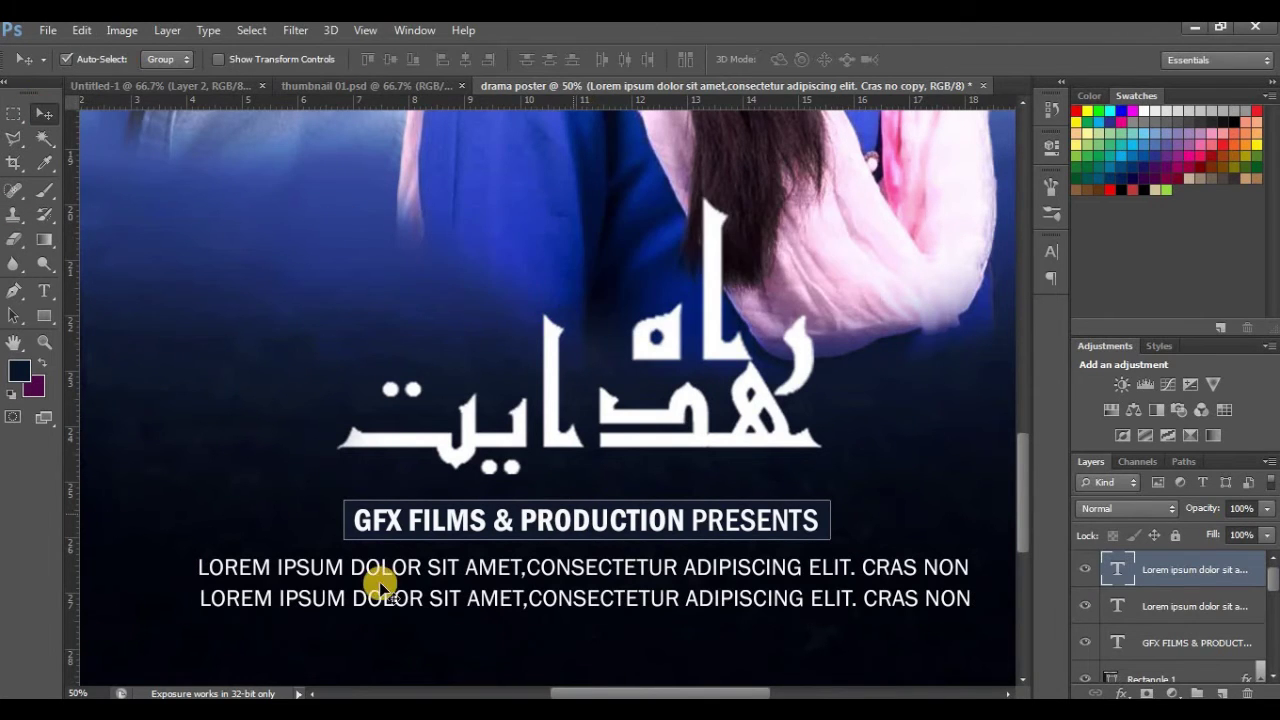
Step: Nudge both Lorem credit lines slightly down together
{"action": "left_click", "coordinate": [1143, 606], "text": "ctrl"}
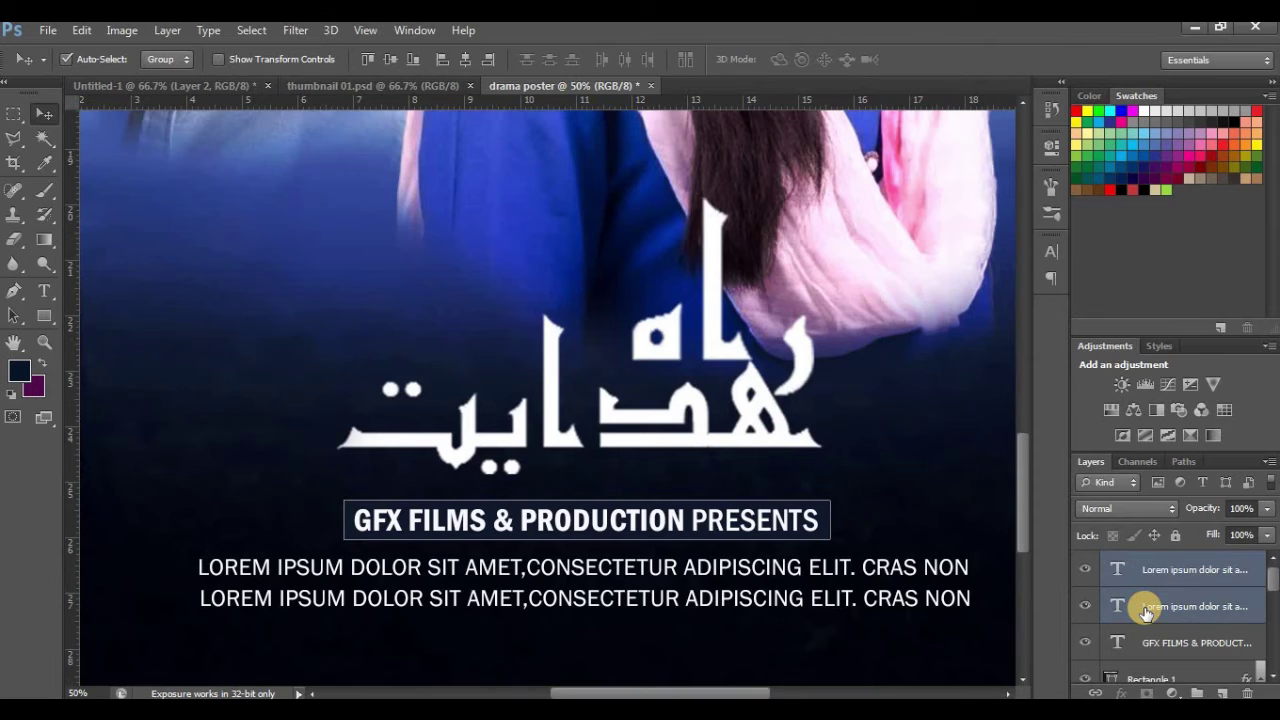
{"action": "key", "text": "ctrl+minus"}
{"action": "key", "text": "ctrl+t"}
{"action": "left_click_drag", "start_coordinate": [677, 518], "coordinate": [677, 522]}
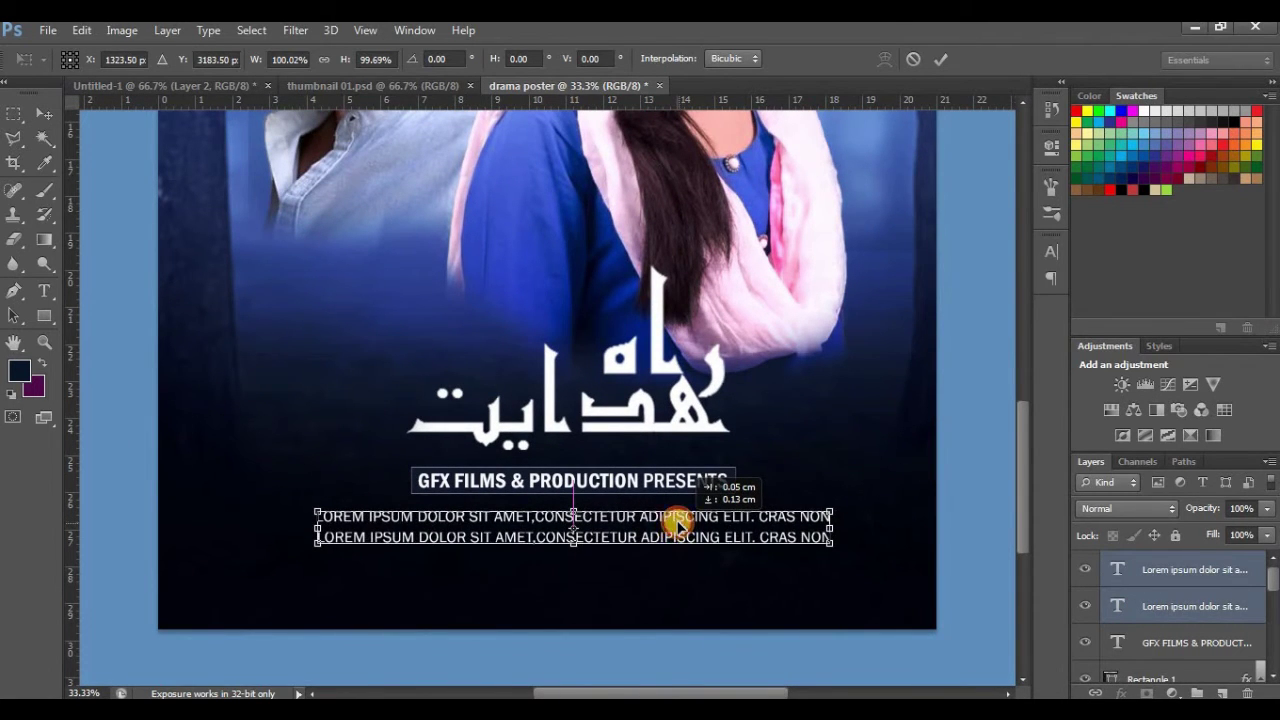
{"action": "left_click", "coordinate": [44, 113]}
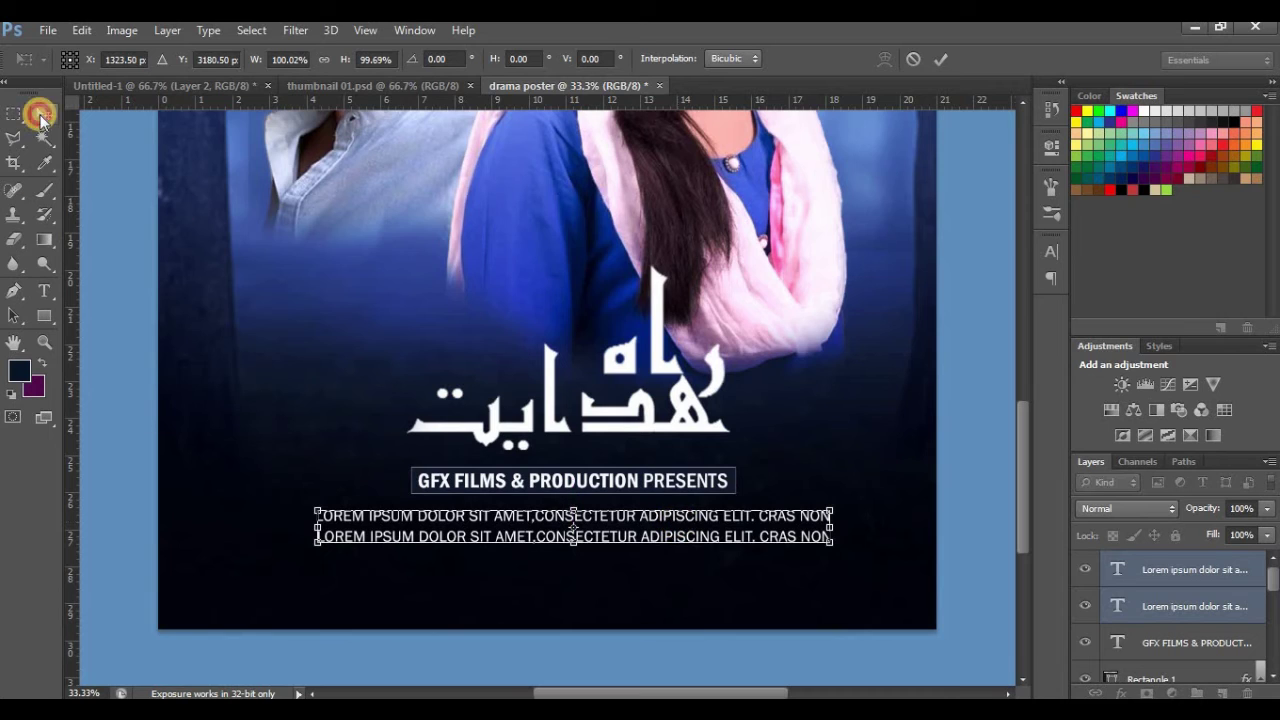
{"action": "left_click", "coordinate": [521, 297]}
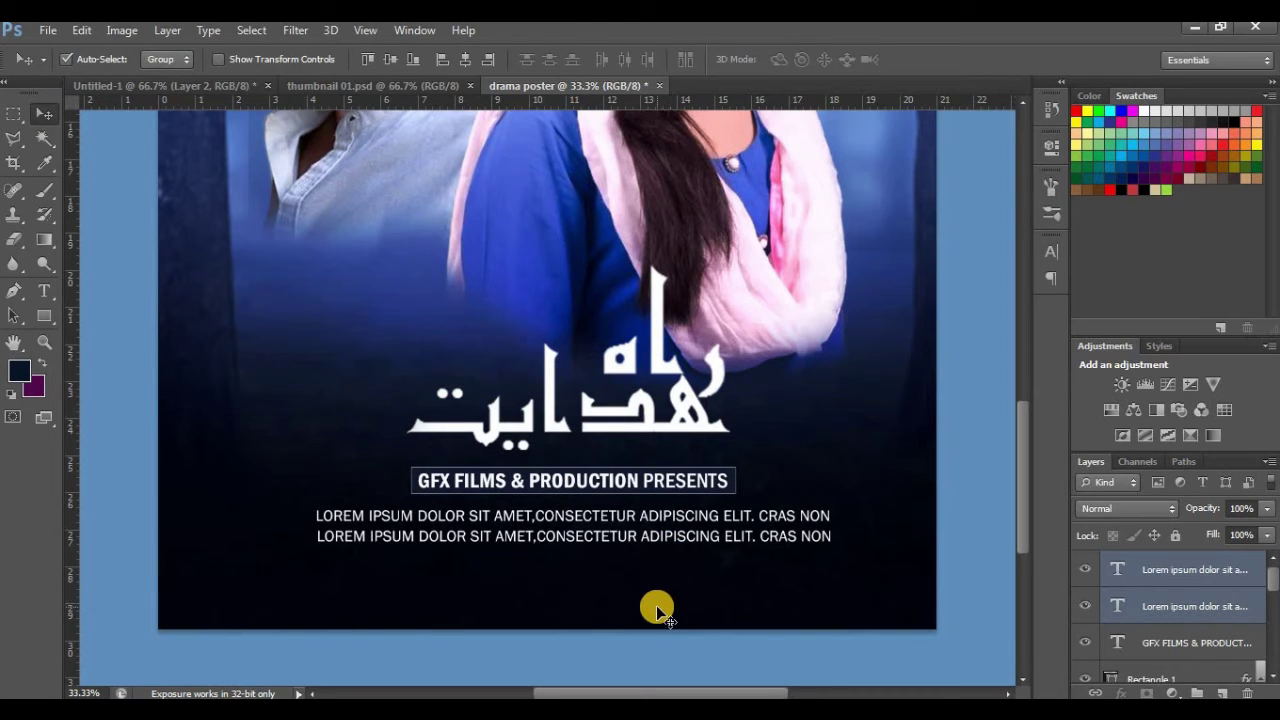
Step: Delete 'CRAS NON' from the end of the second credit line
{"action": "left_click", "coordinate": [44, 290]}
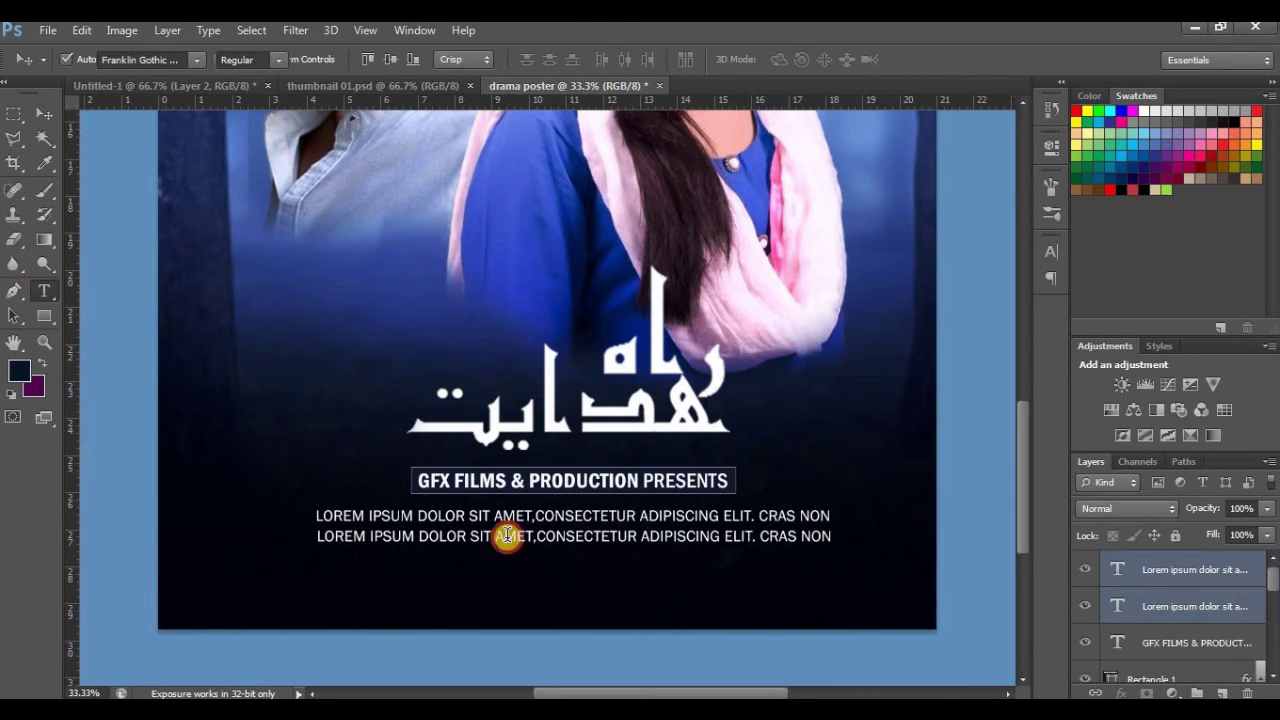
{"action": "left_click", "coordinate": [812, 536]}
{"action": "left_click_drag", "start_coordinate": [757, 537], "coordinate": [852, 545]}
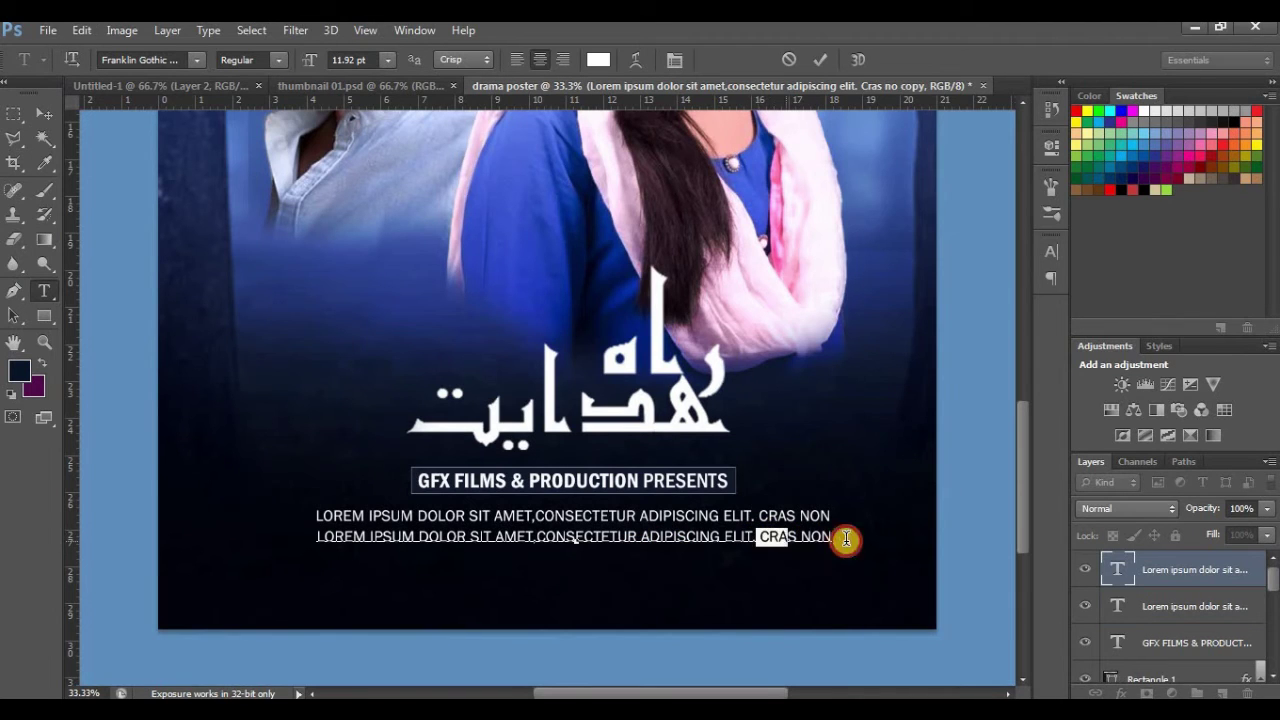
{"action": "key", "text": "BackSpace"}
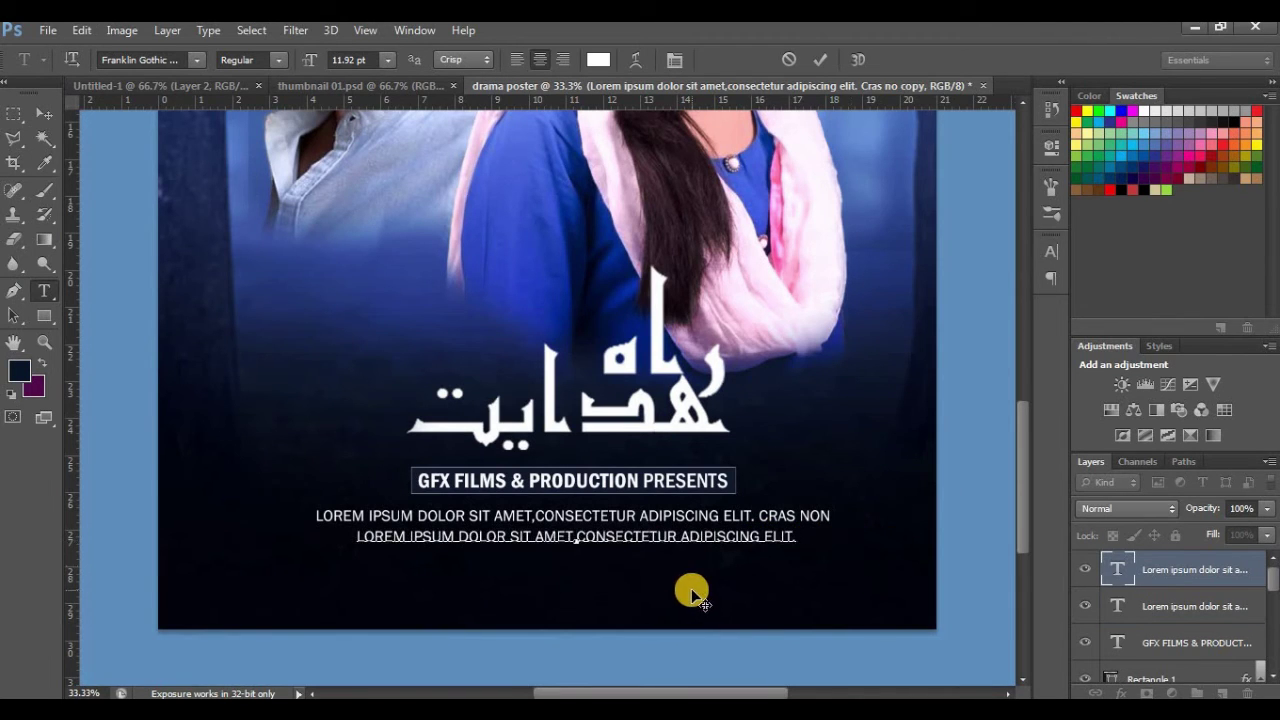
{"action": "left_click", "coordinate": [1168, 575]}
Step: Copy 'Nullam orci nibh, commodo' from Notepad and start a new text line below the credits
{"action": "key", "text": "alt+Tab"}
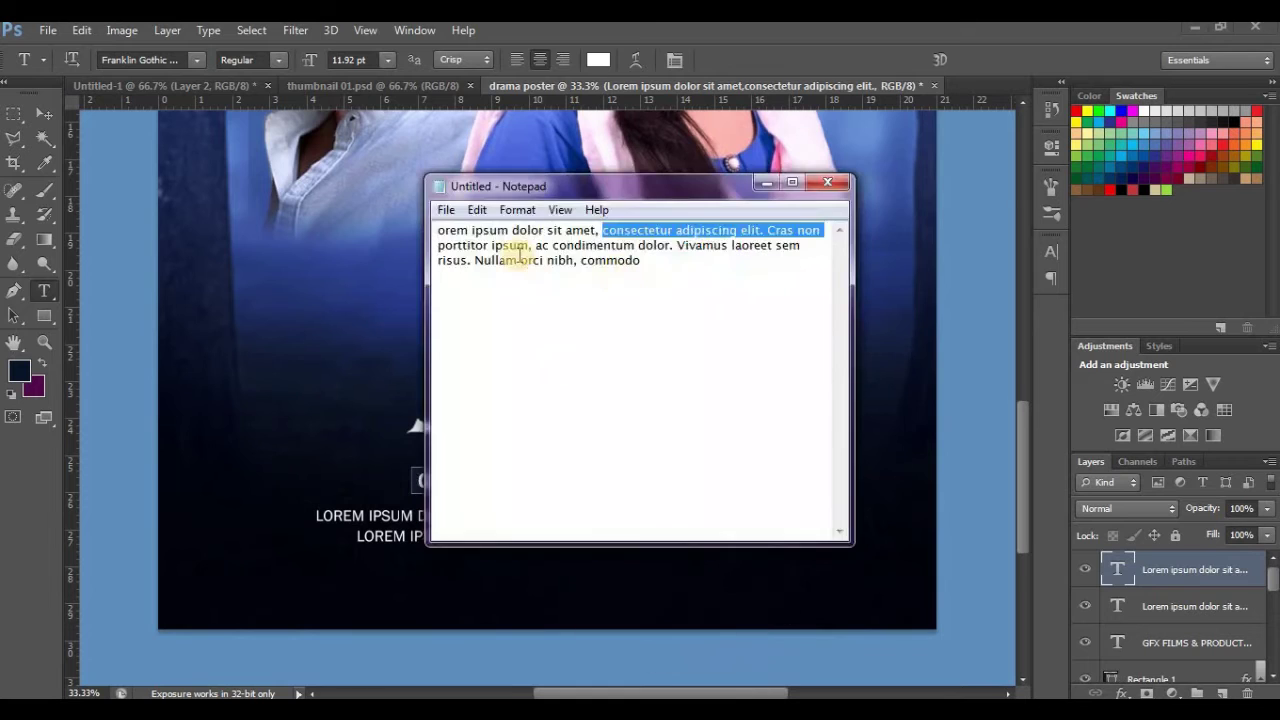
{"action": "left_click_drag", "start_coordinate": [473, 260], "coordinate": [642, 260]}
{"action": "right_click", "coordinate": [620, 250]}
{"action": "left_click", "coordinate": [665, 318]}
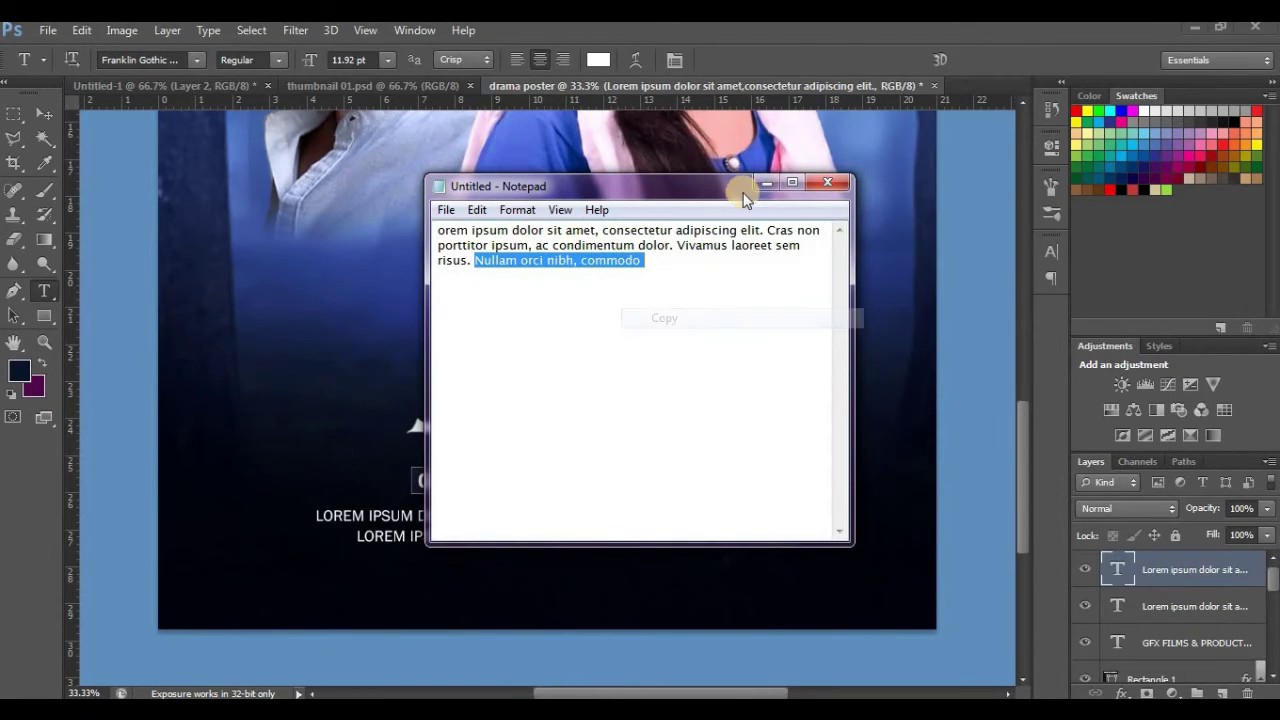
{"action": "left_click", "coordinate": [766, 182]}
{"action": "left_click", "coordinate": [566, 578]}
Step: Paste 'NULLAM ORCI NIBH, COMMODO' as the third credit line and nudge it into place
{"action": "right_click", "coordinate": [566, 578]}
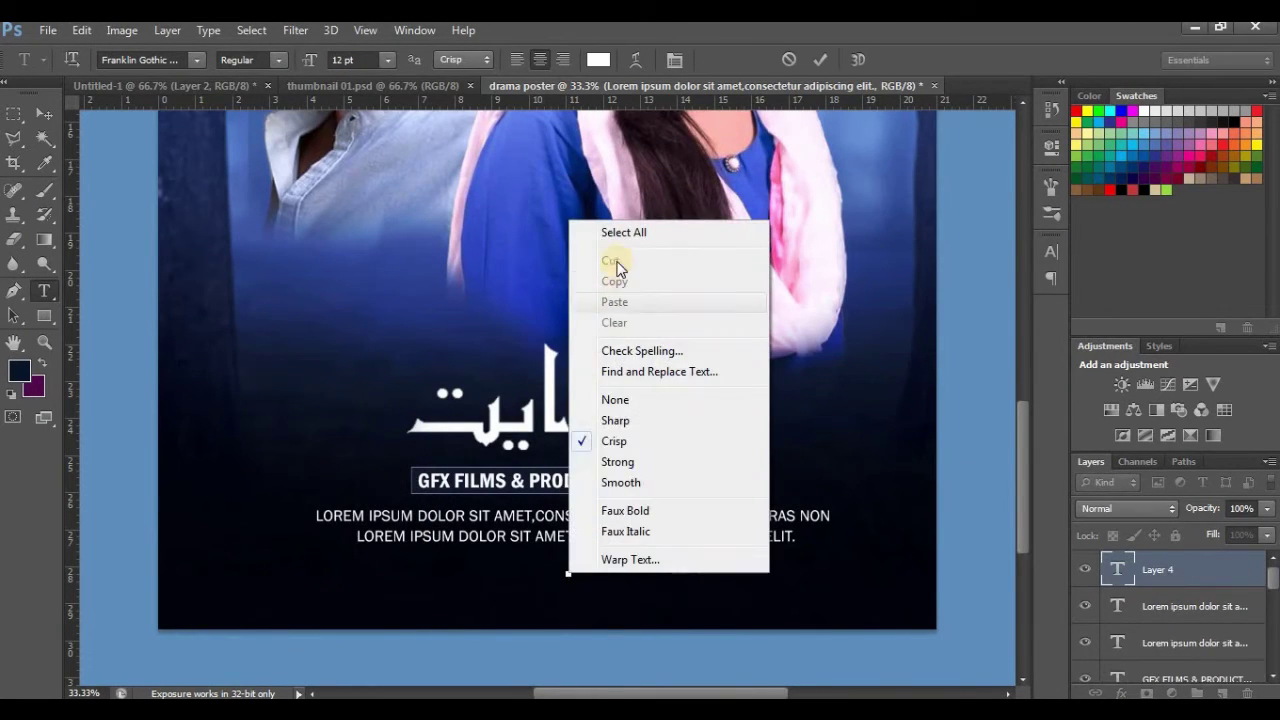
{"action": "right_click", "coordinate": [557, 580]}
{"action": "left_click", "coordinate": [614, 301]}
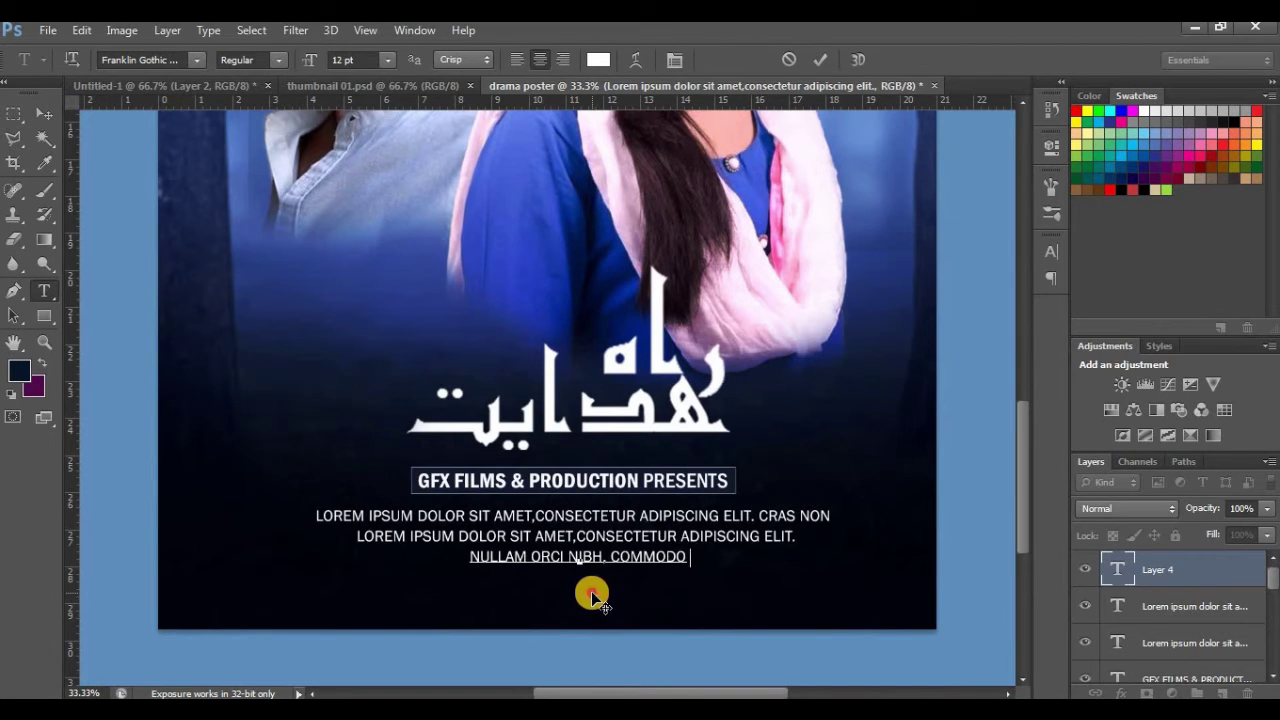
{"action": "left_click", "coordinate": [44, 113]}
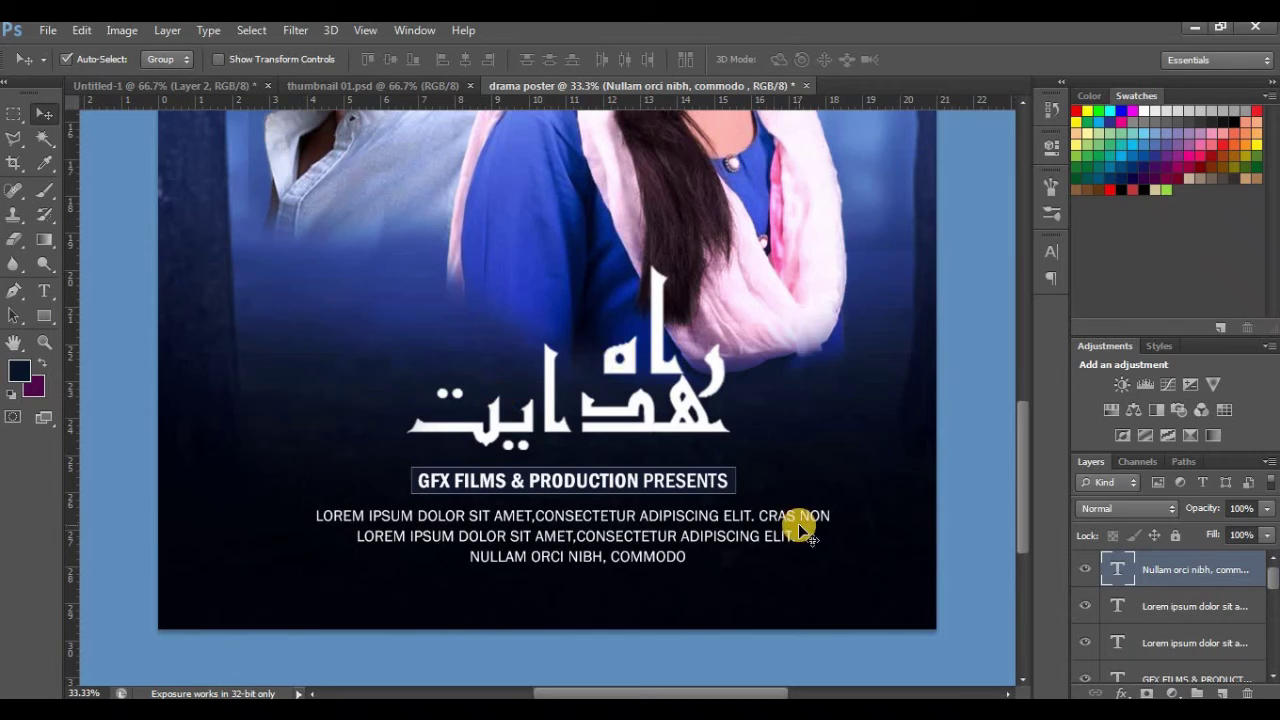
{"action": "key", "text": "ctrl+t"}
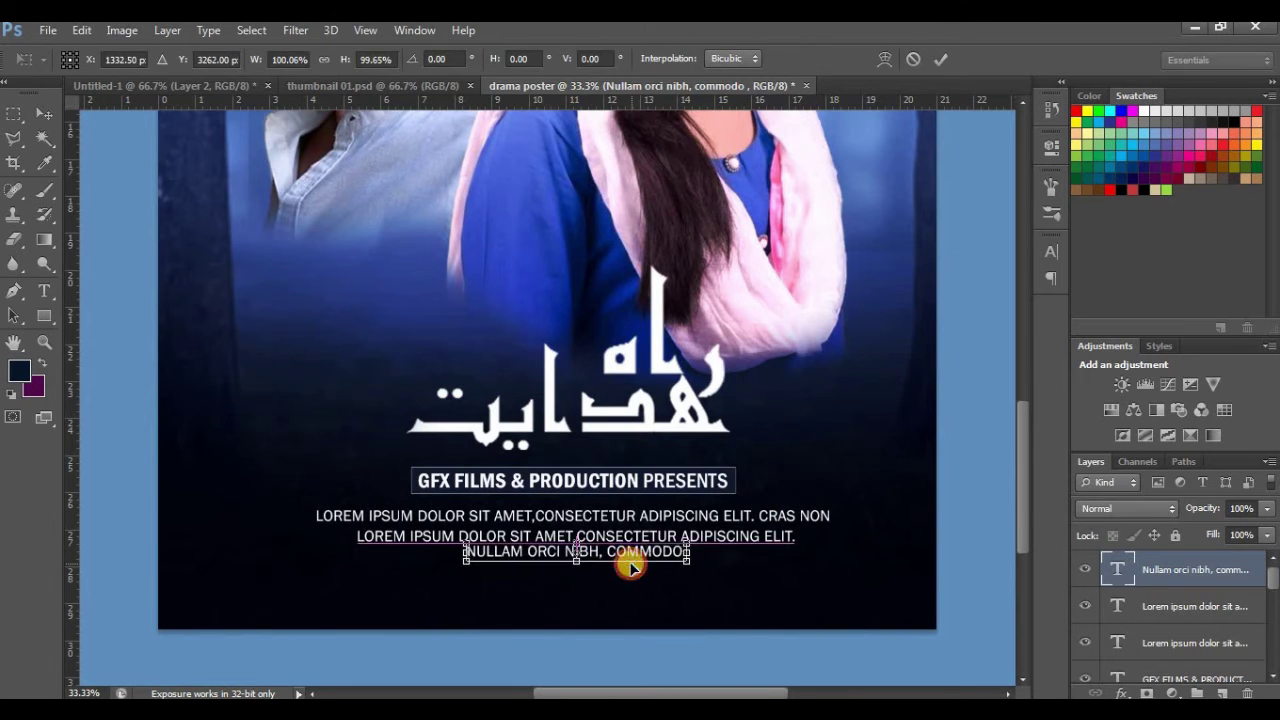
{"action": "left_click_drag", "start_coordinate": [632, 568], "coordinate": [637, 574]}
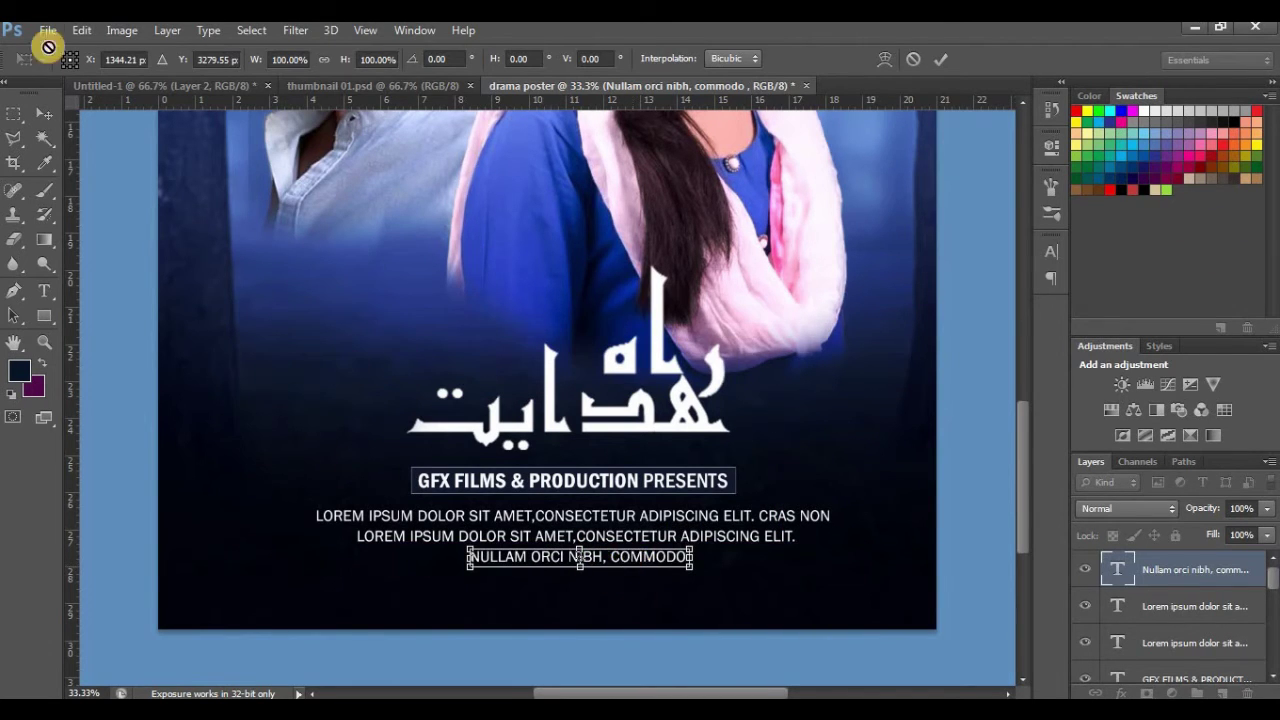
{"action": "left_click", "coordinate": [44, 113]}
{"action": "left_click", "coordinate": [542, 294]}
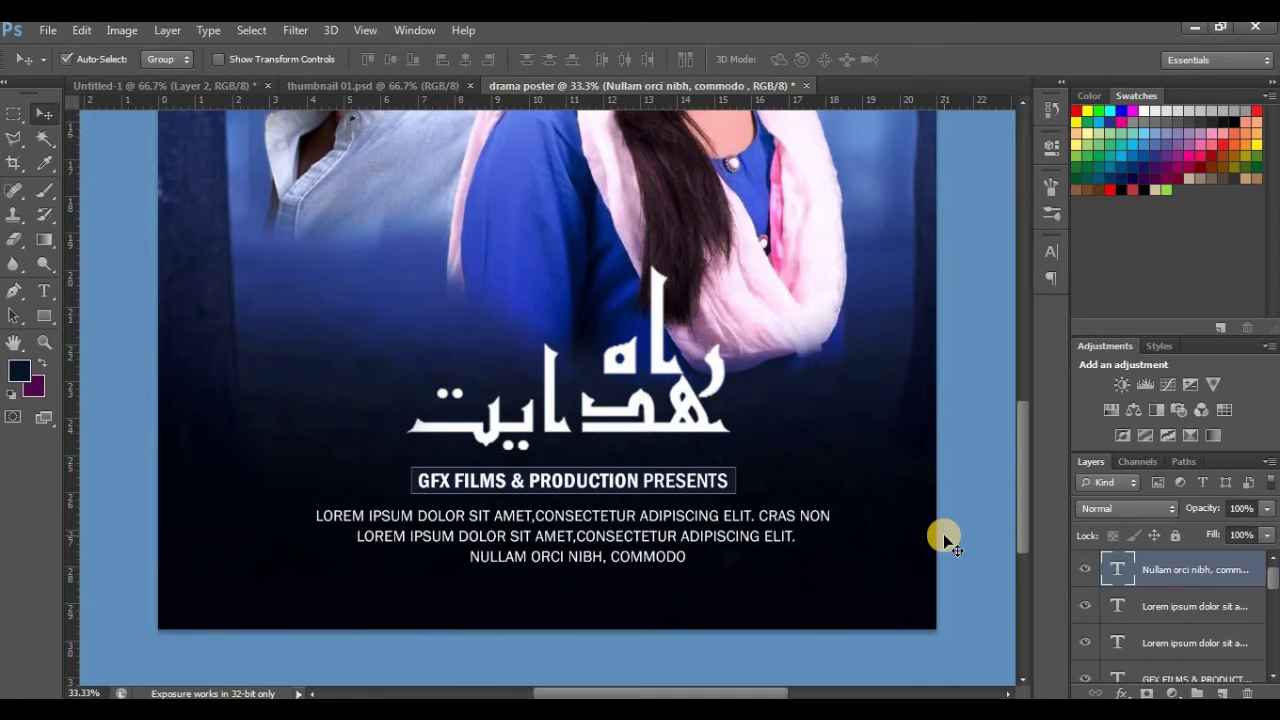
Step: Move all three credit lines up together under the title
{"action": "left_click", "coordinate": [1181, 610], "text": "shift"}
{"action": "left_click", "coordinate": [1160, 640], "text": "shift"}
{"action": "left_click_drag", "start_coordinate": [640, 544], "coordinate": [641, 542]}
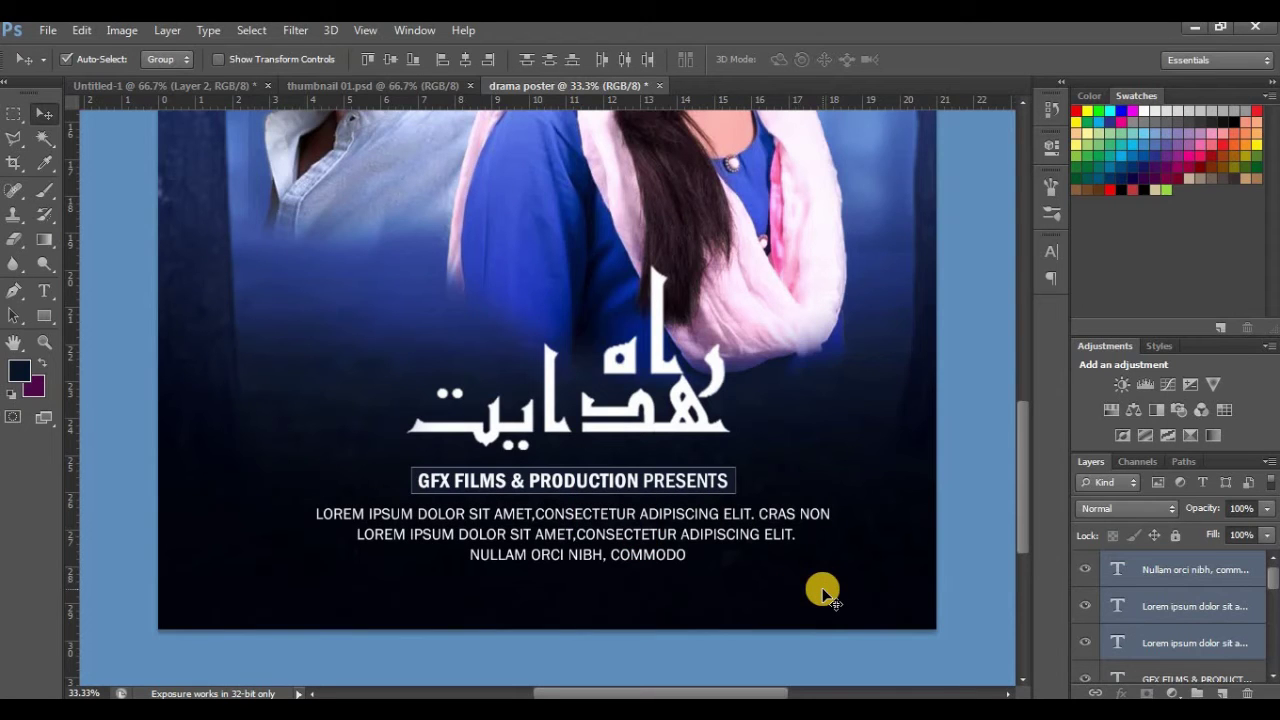
{"action": "key", "text": "ctrl+minus"}
{"action": "key", "text": "ctrl+minus"}
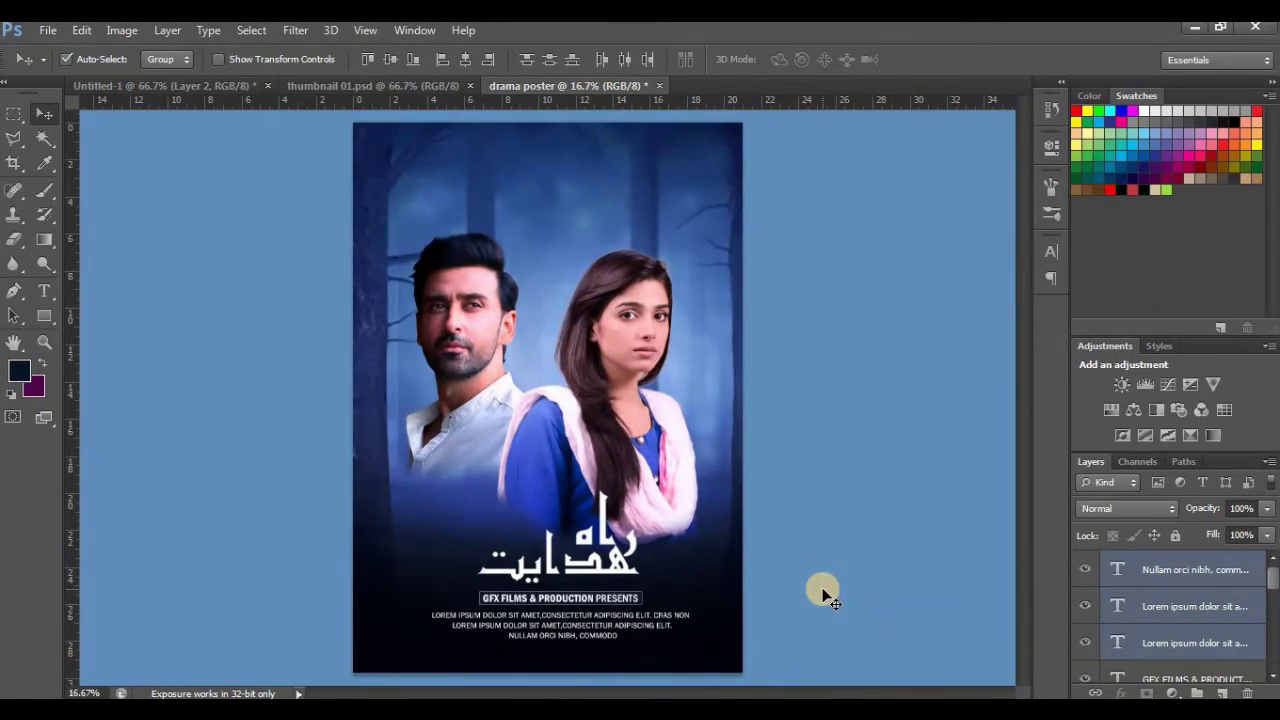
Step: Move the Urdu title, GFX FILMS caption and credits (Layer 3) slightly lower on the poster
{"action": "scroll", "coordinate": [1270, 585], "scroll_direction": "down", "scroll_amount": 3}
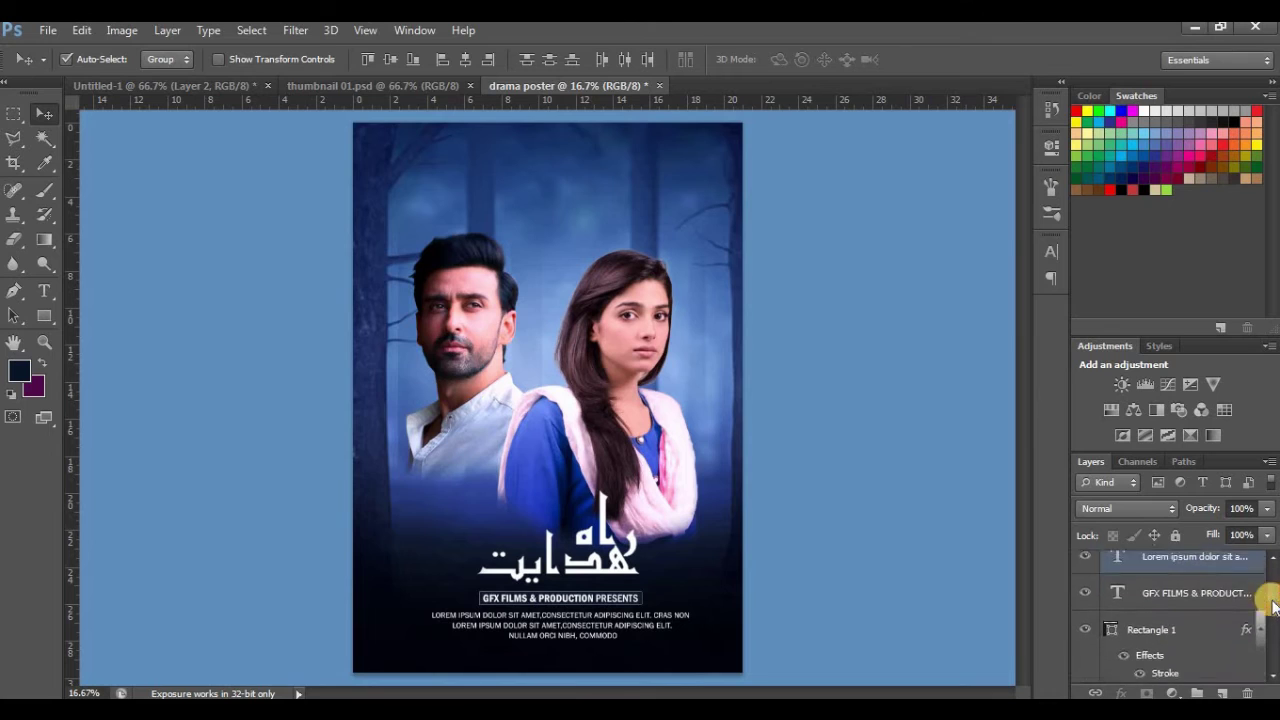
{"action": "scroll", "coordinate": [1250, 580], "scroll_direction": "down", "scroll_amount": 2}
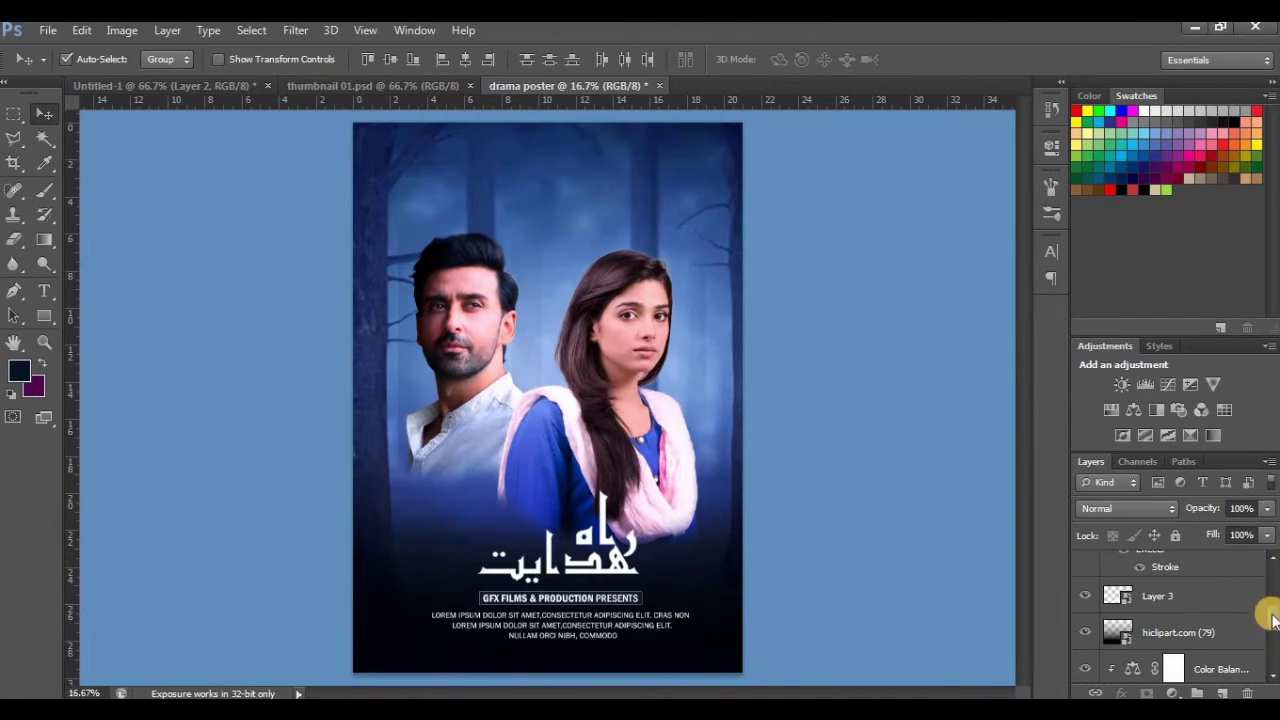
{"action": "left_click", "coordinate": [1209, 596]}
{"action": "key", "text": "ctrl+t"}
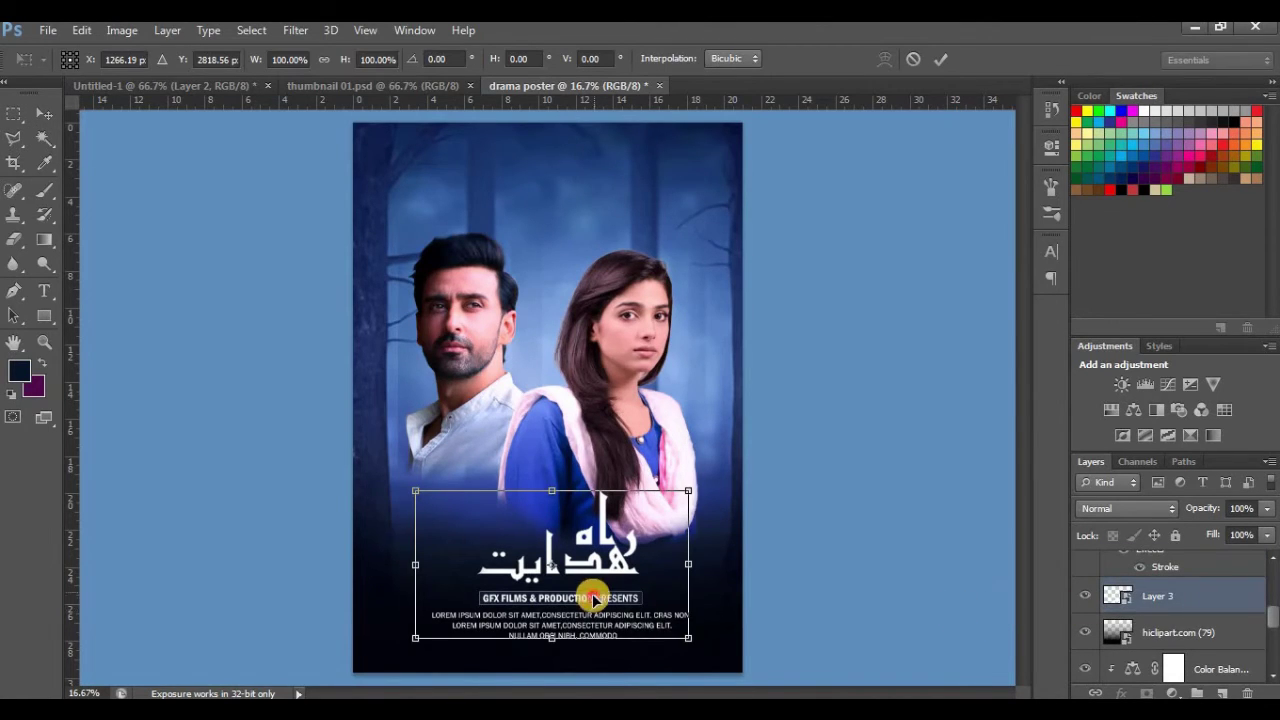
{"action": "left_click_drag", "start_coordinate": [592, 597], "coordinate": [590, 605]}
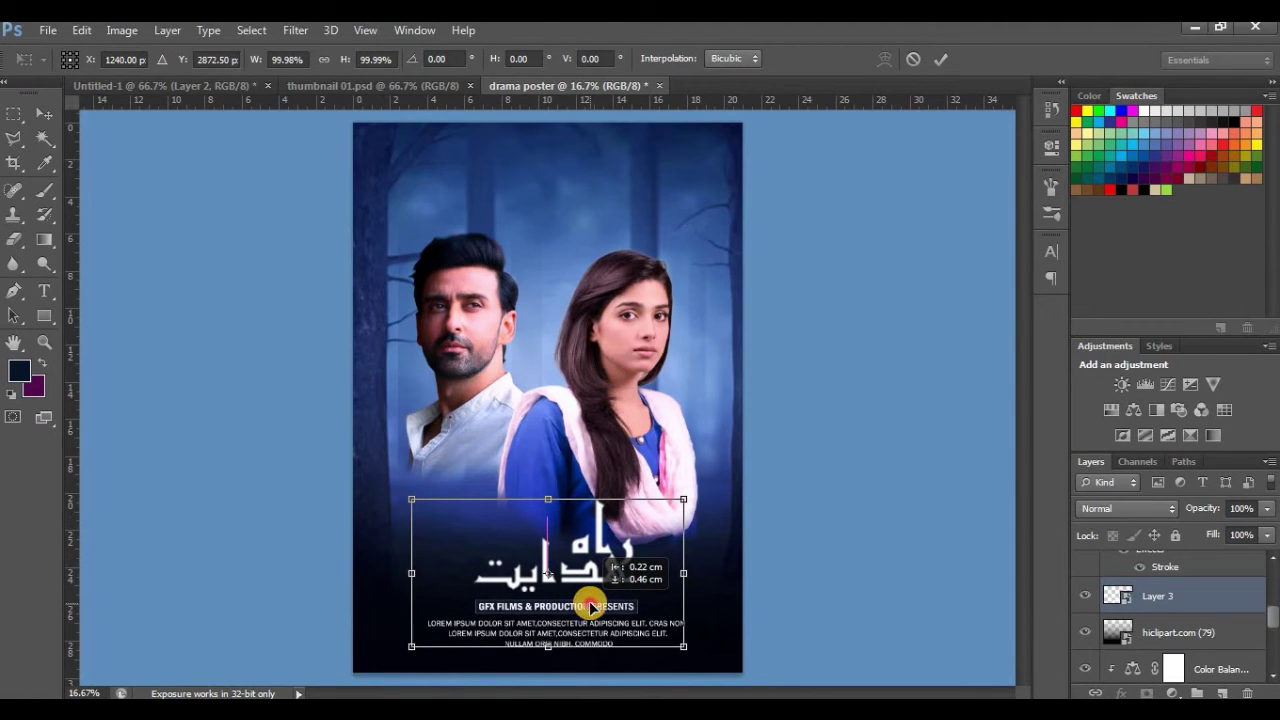
{"action": "left_click_drag", "start_coordinate": [590, 605], "coordinate": [590, 605]}
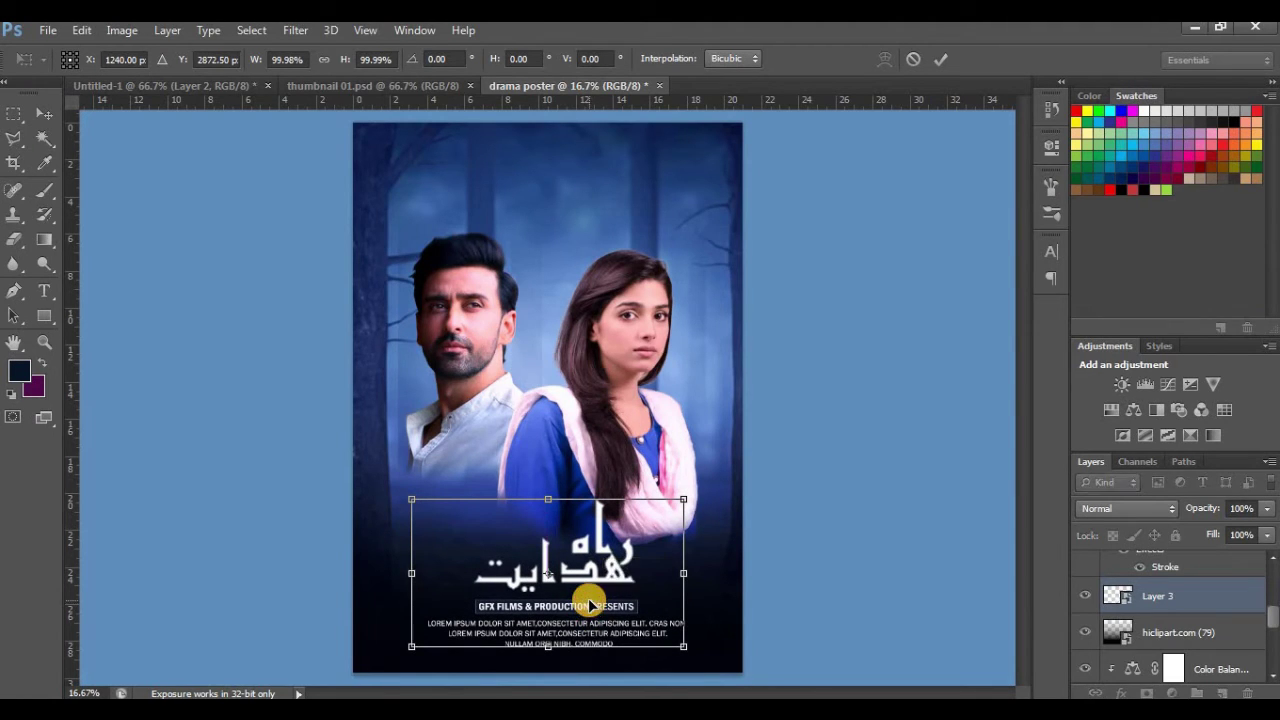
{"action": "left_click", "coordinate": [43, 116]}
{"action": "left_click", "coordinate": [557, 292]}
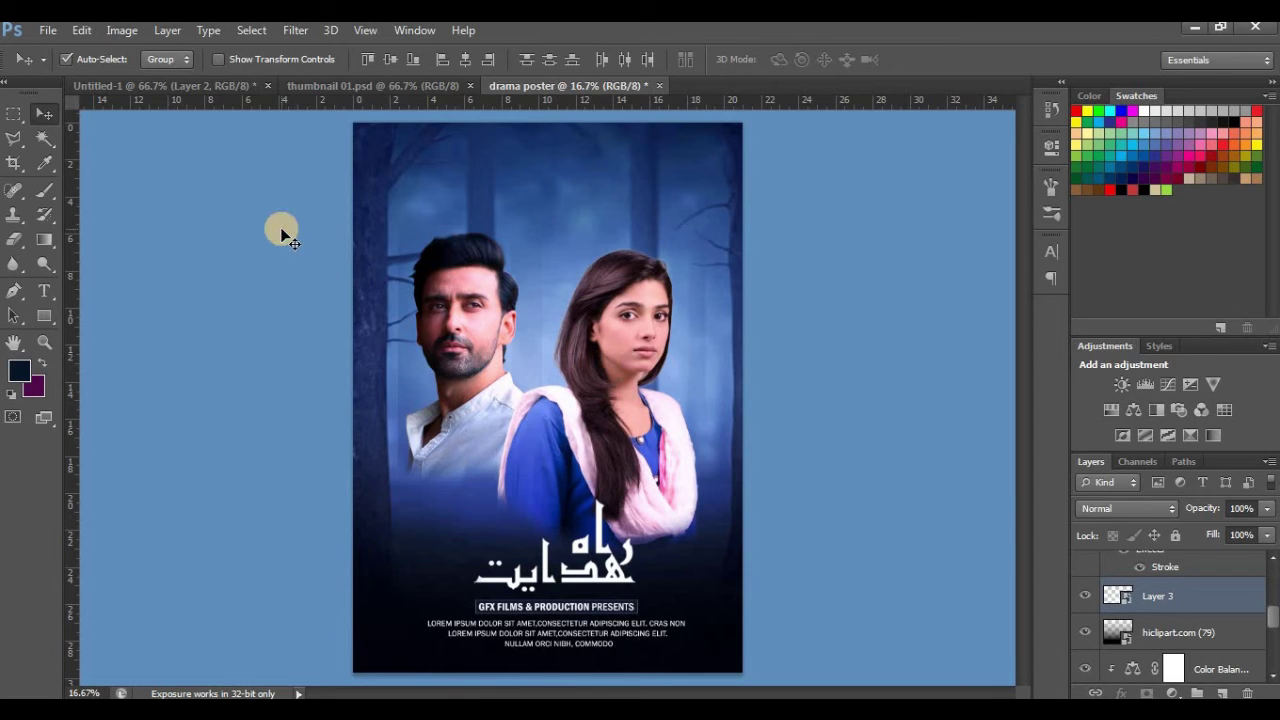
Step: In thumbnail 01.psd, select the logo layers and zoom the thumbnail to 200%
{"action": "left_click", "coordinate": [370, 86]}
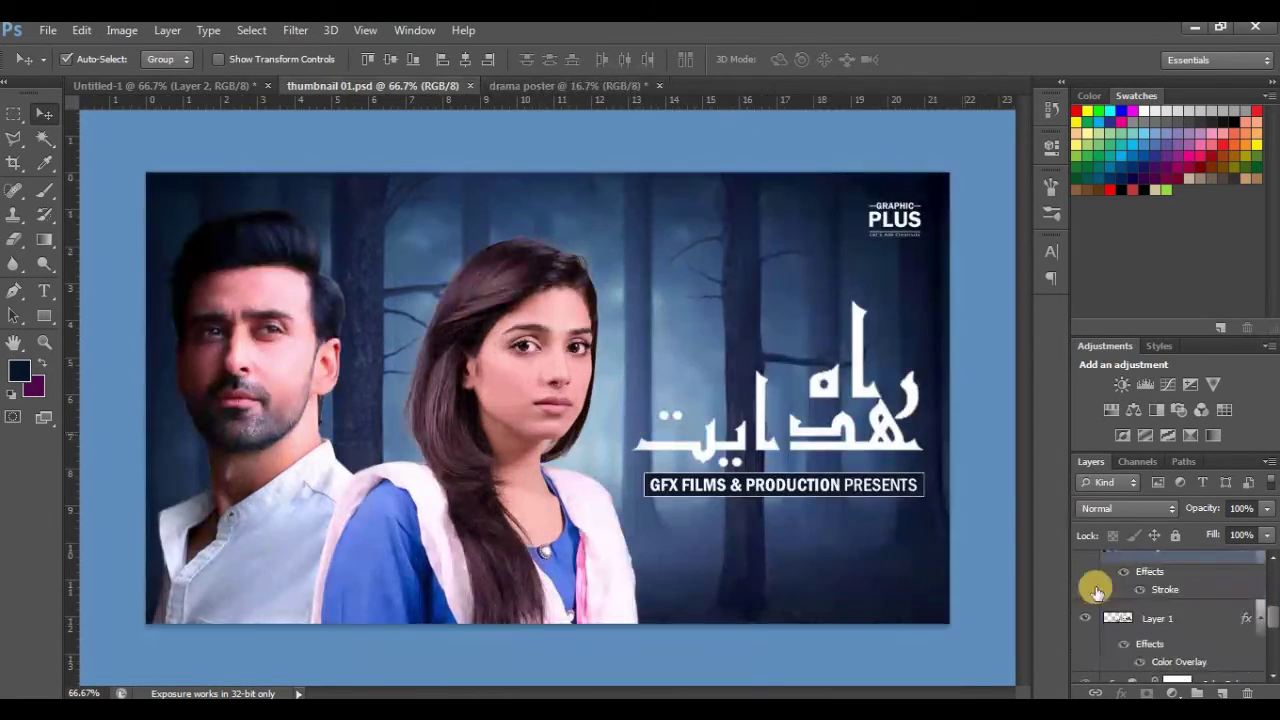
{"action": "left_click_drag", "start_coordinate": [1268, 640], "coordinate": [1270, 585]}
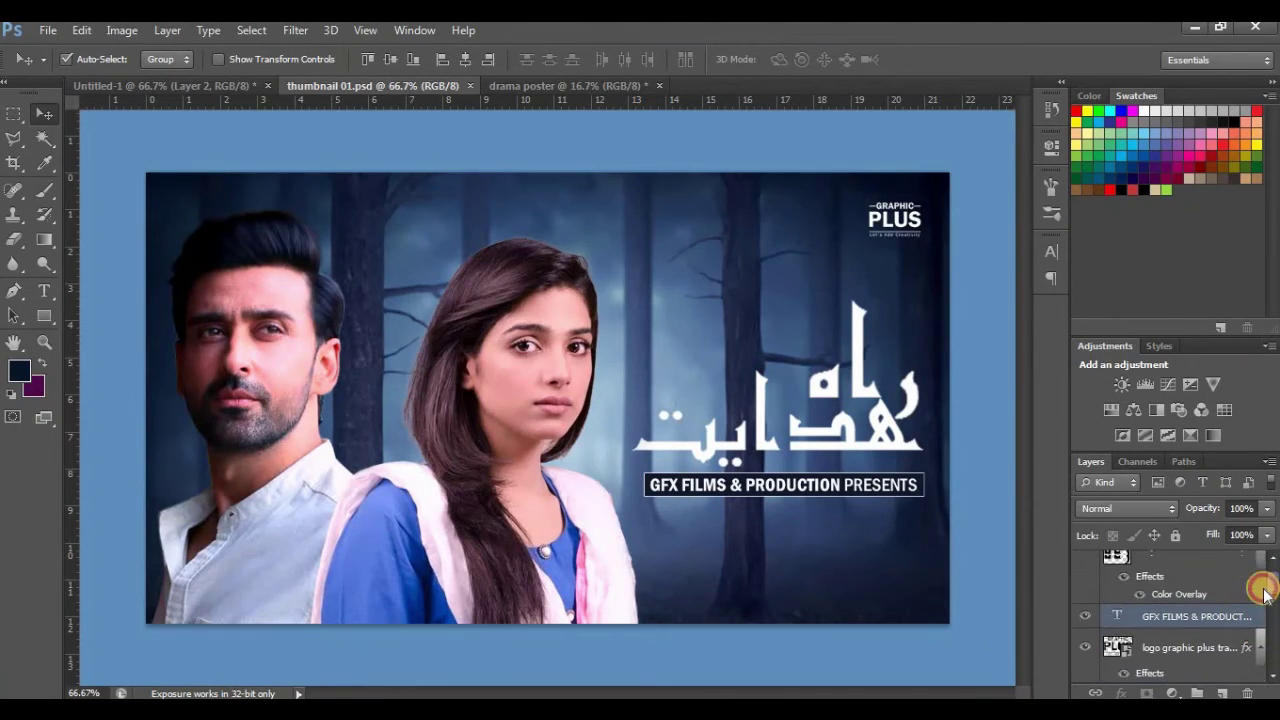
{"action": "left_click", "coordinate": [1190, 628]}
{"action": "left_click", "coordinate": [812, 176]}
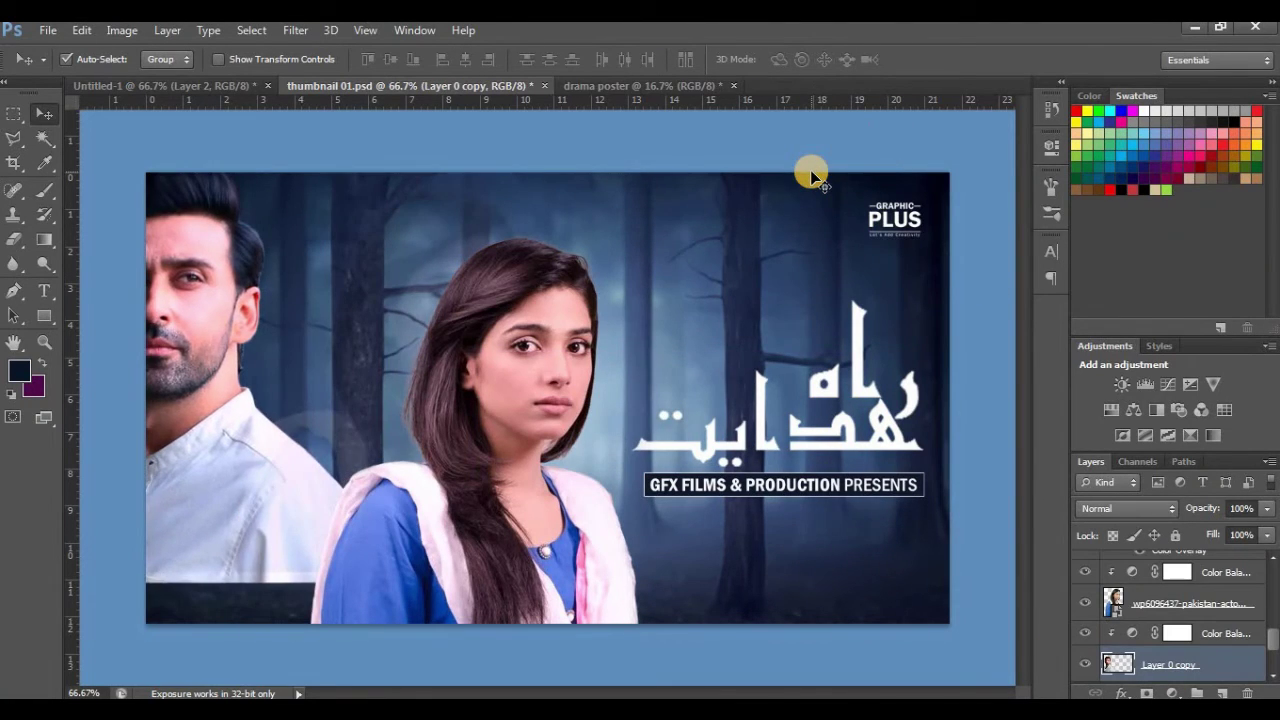
{"action": "key", "text": "ctrl+plus"}
{"action": "key", "text": "ctrl+plus"}
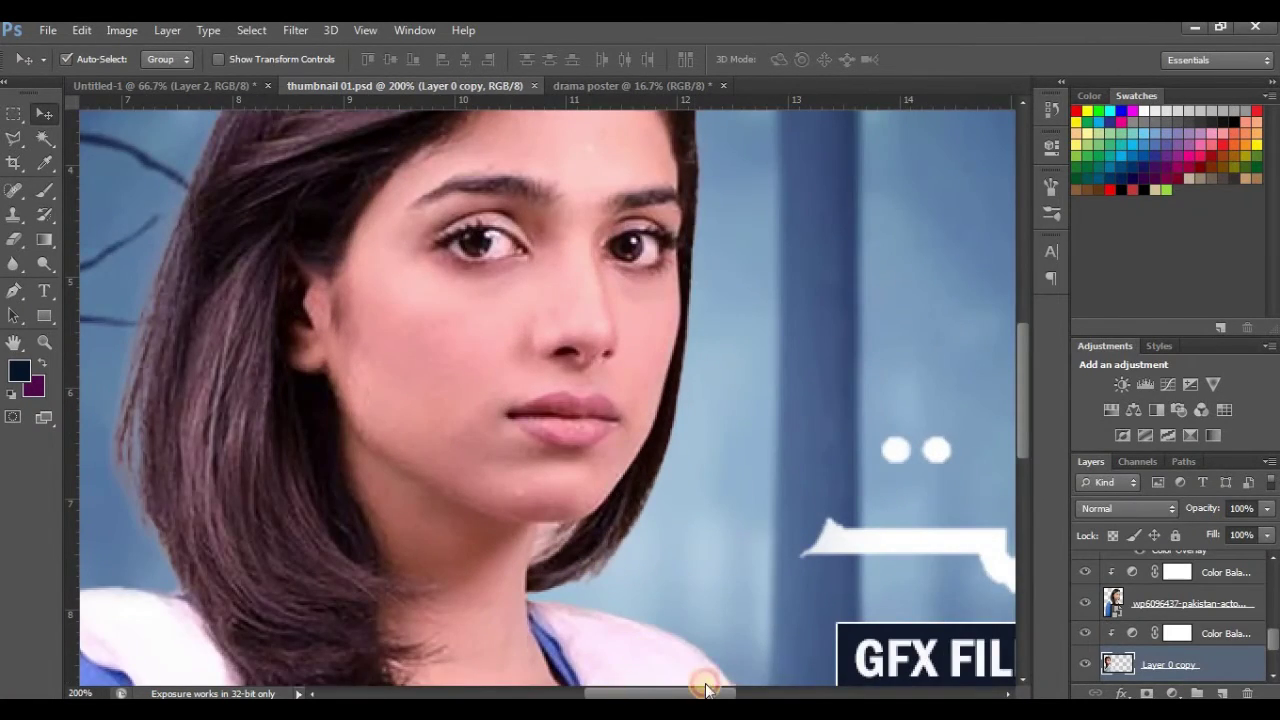
{"action": "scroll", "coordinate": [700, 686], "scroll_direction": "right", "scroll_amount": 5}
{"action": "scroll", "coordinate": [992, 396], "scroll_direction": "down", "scroll_amount": 2}
{"action": "scroll", "coordinate": [1006, 463], "scroll_direction": "up", "scroll_amount": 5}
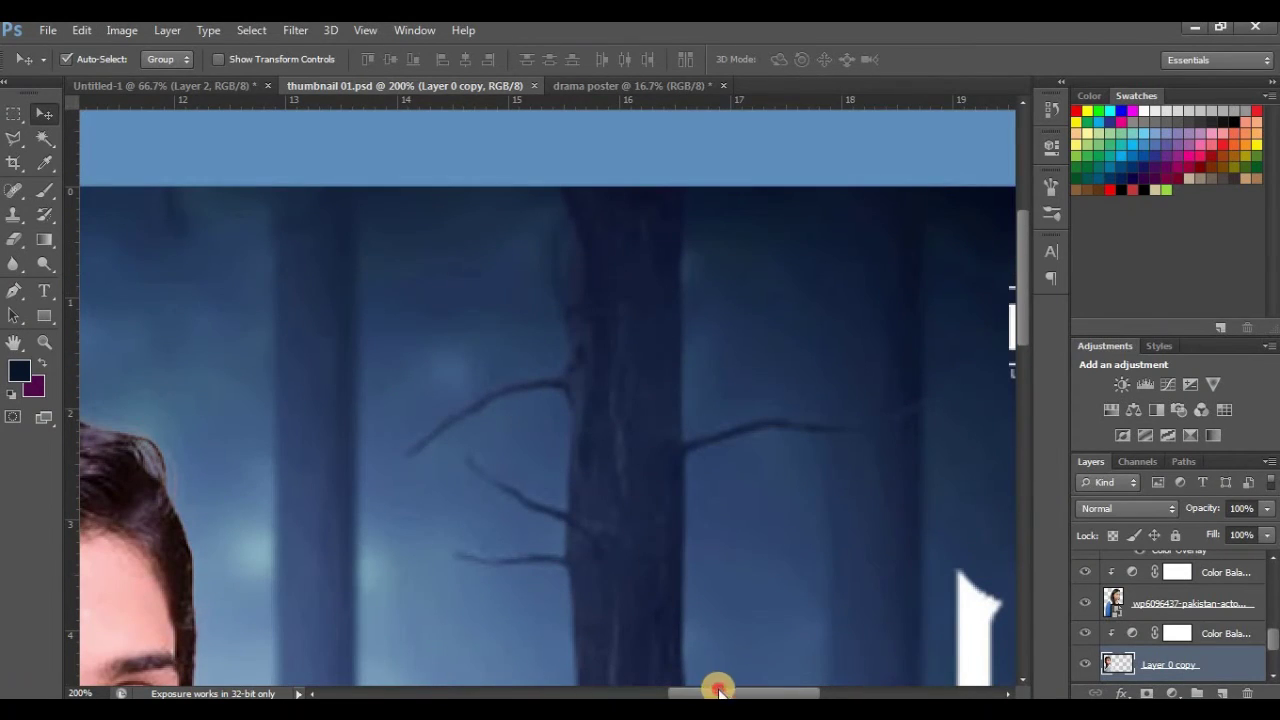
Step: Drag the GRAPHIC PLUS logo from the thumbnail into the drama poster
{"action": "left_click_drag", "start_coordinate": [717, 686], "coordinate": [823, 680]}
{"action": "left_click", "coordinate": [1272, 615]}
{"action": "scroll", "coordinate": [1272, 615], "scroll_direction": "down", "scroll_amount": 3}
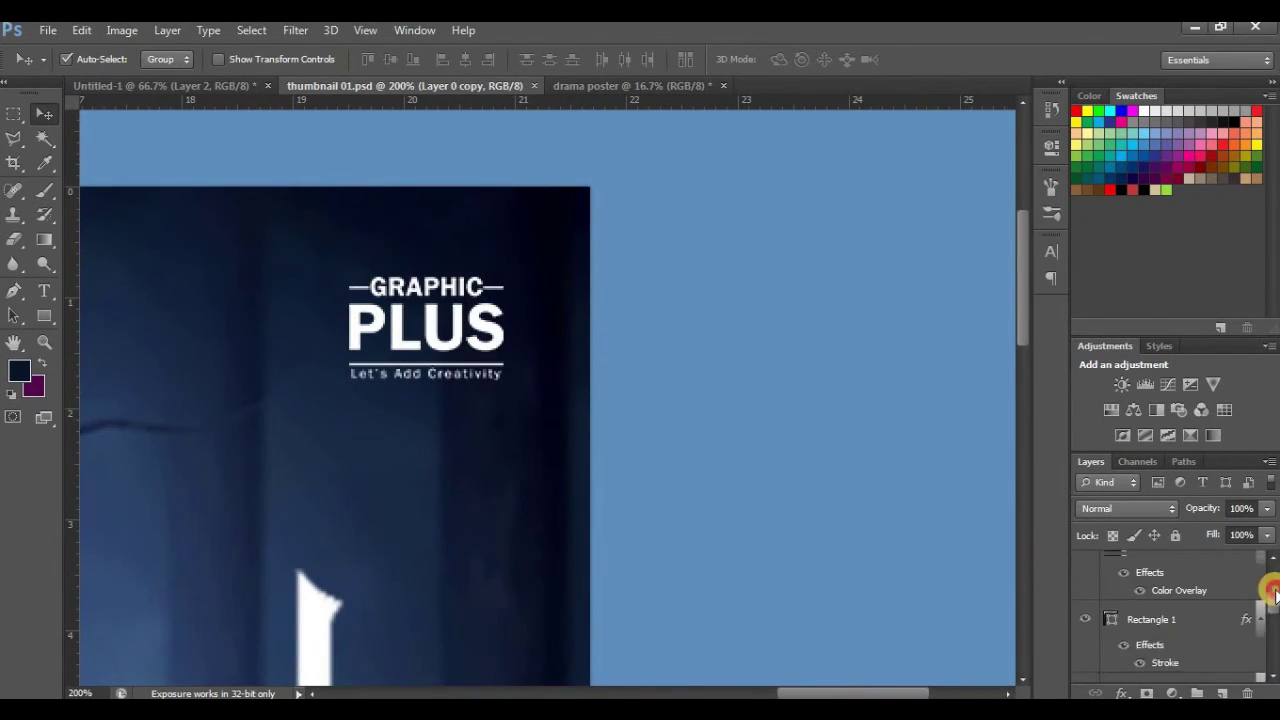
{"action": "left_click", "coordinate": [410, 335]}
{"action": "left_click_drag", "start_coordinate": [408, 333], "coordinate": [672, 202]}
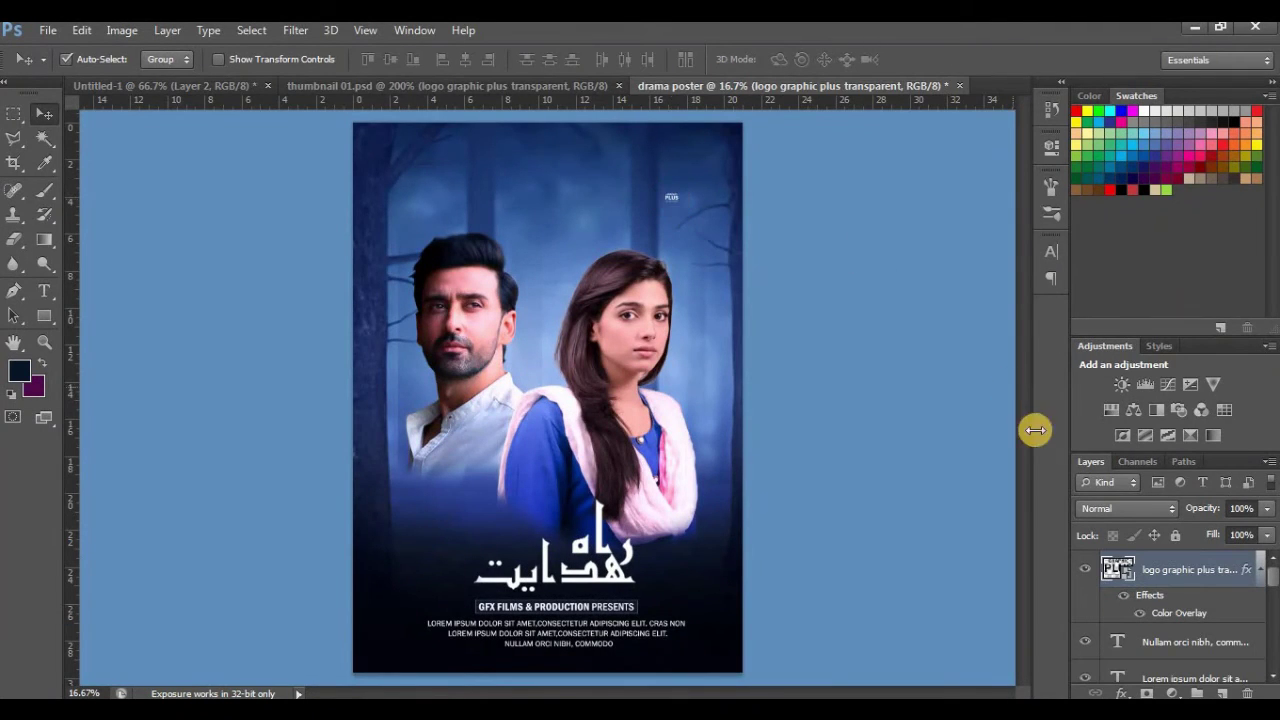
Step: Convert the logo to a Smart Object and scale it into the poster's top-right corner
{"action": "right_click", "coordinate": [1195, 569]}
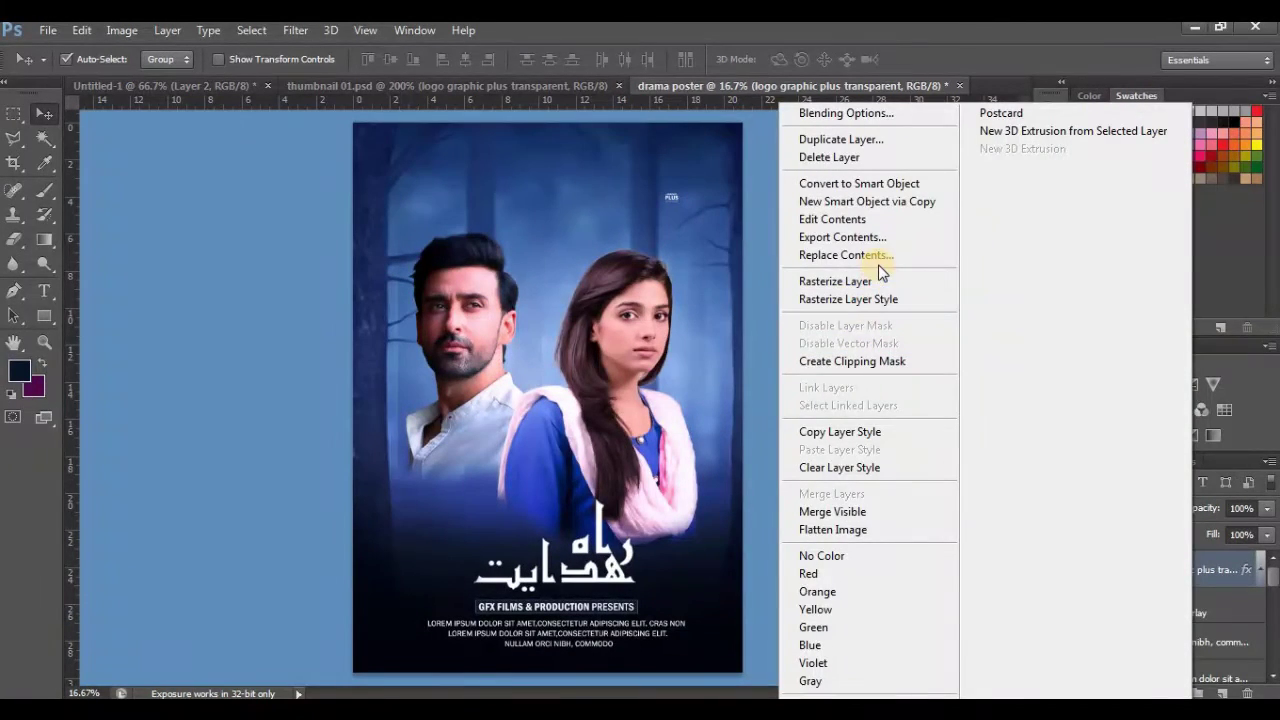
{"action": "left_click", "coordinate": [862, 183]}
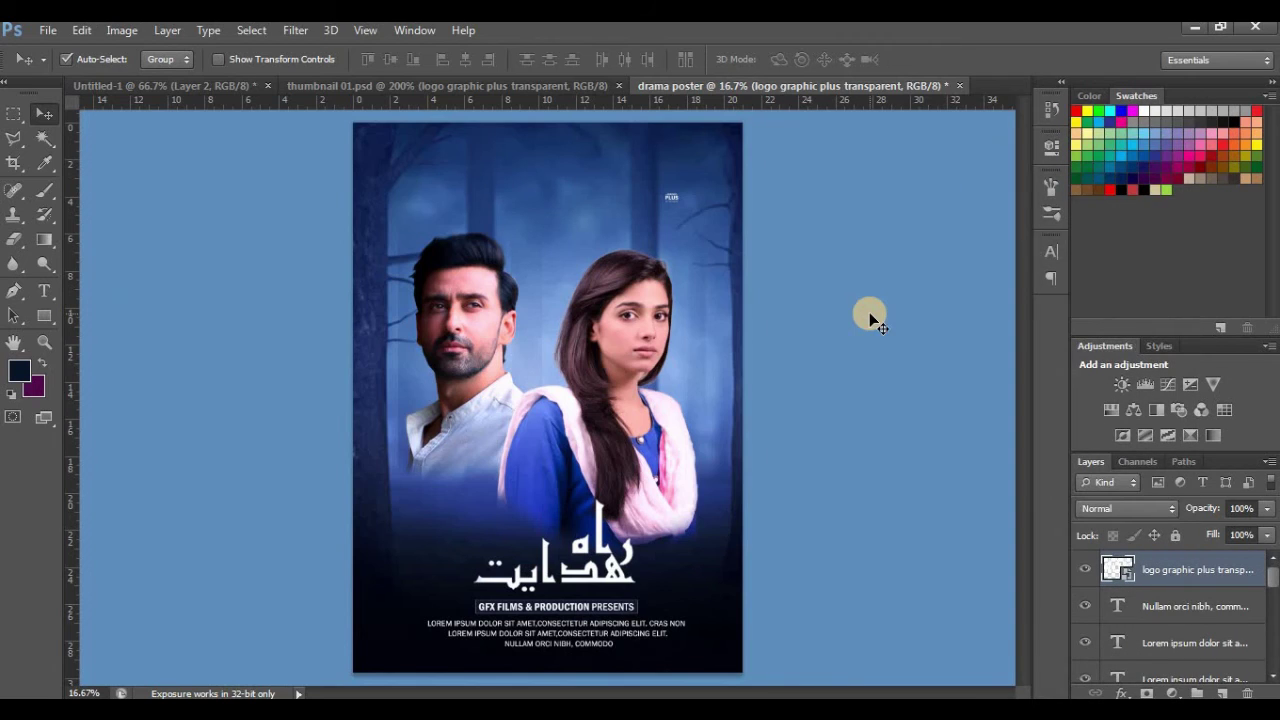
{"action": "key", "text": "ctrl+t"}
{"action": "mouse_move", "coordinate": [681, 190]}
{"action": "left_mouse_down"}
{"action": "mouse_move", "coordinate": [718, 165]}
{"action": "mouse_move", "coordinate": [712, 156]}
{"action": "left_mouse_up"}
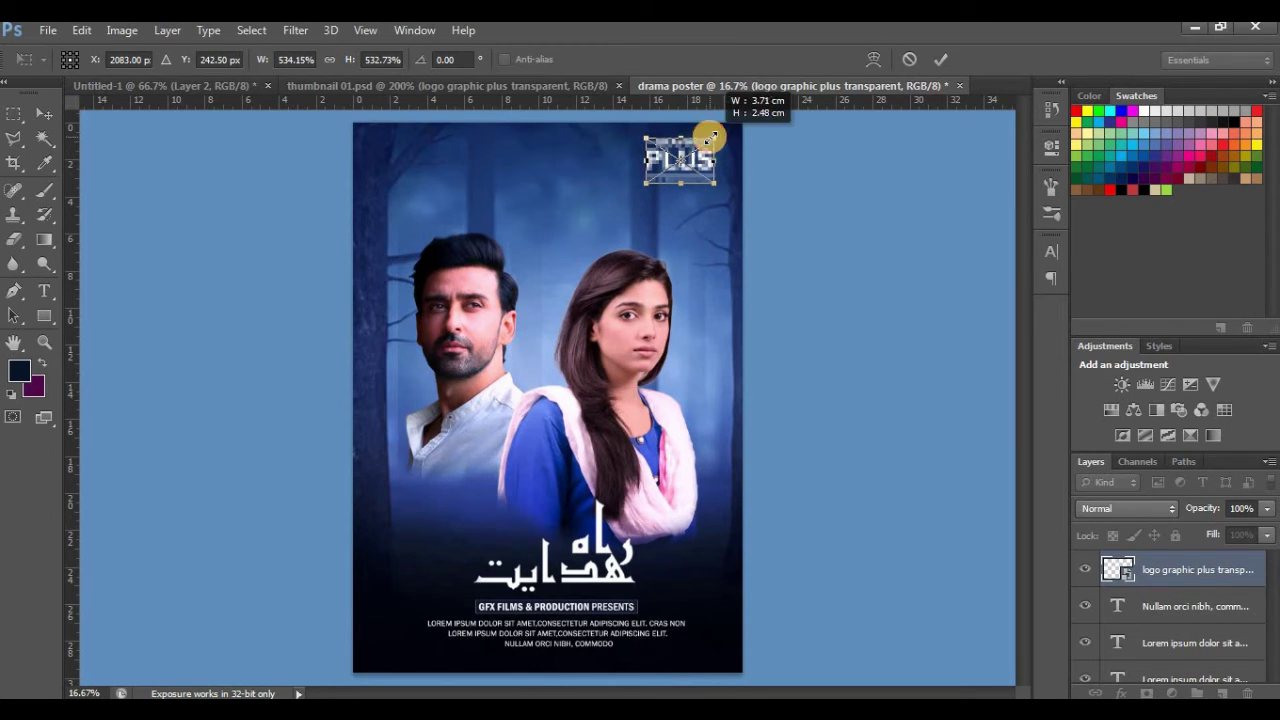
{"action": "left_click_drag", "start_coordinate": [718, 131], "coordinate": [710, 156]}
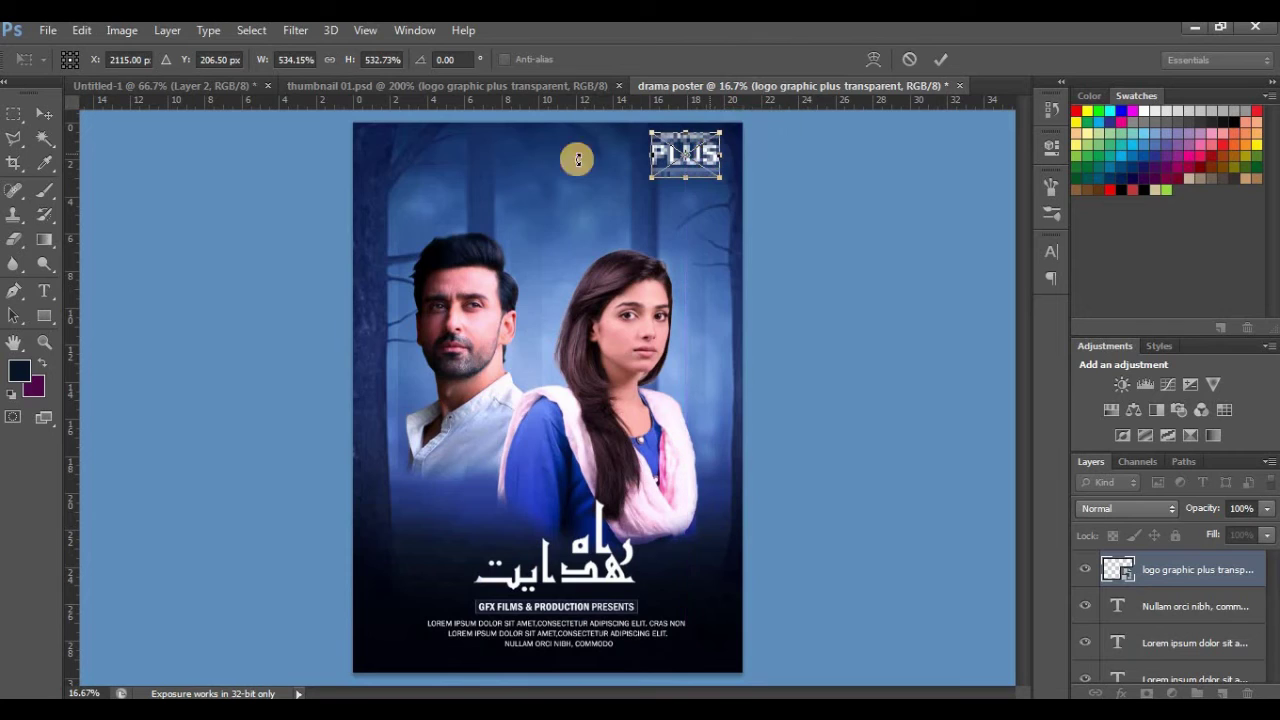
{"action": "left_click", "coordinate": [44, 113]}
{"action": "left_click", "coordinate": [544, 294]}
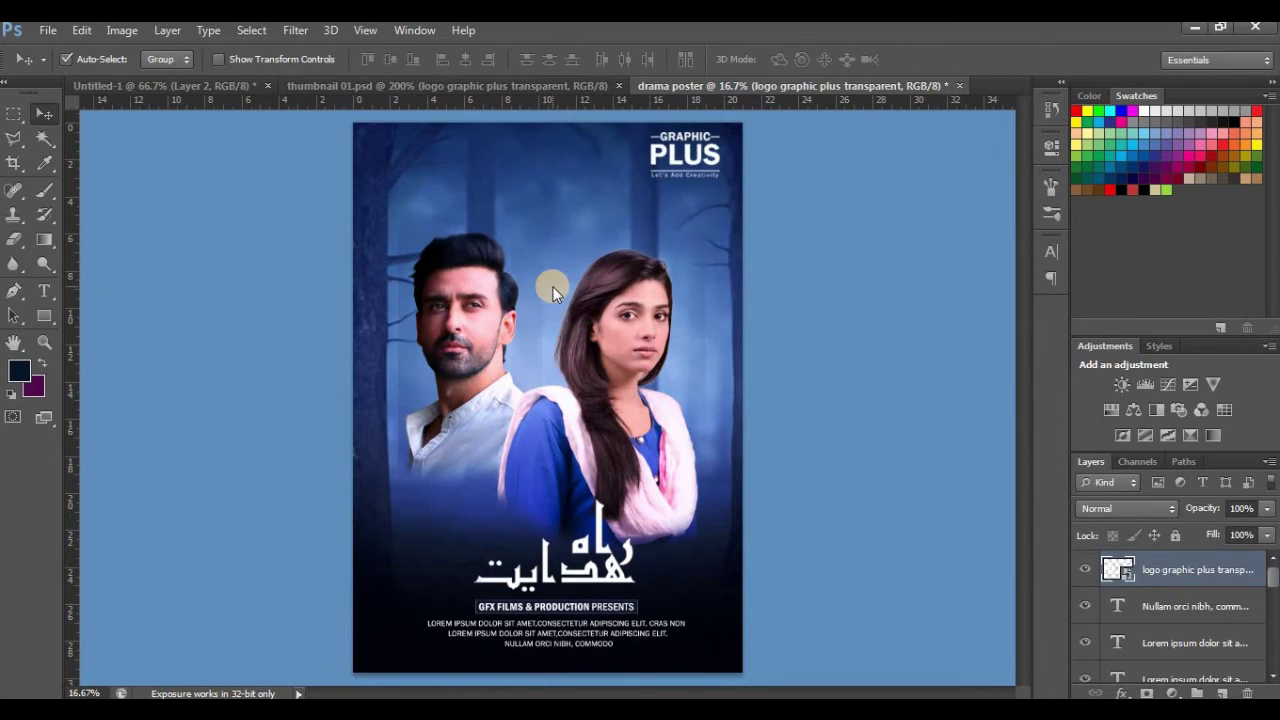
Step: Nudge the logo within the top-right corner, then start a new text line near the top
{"action": "key", "text": "ctrl+t"}
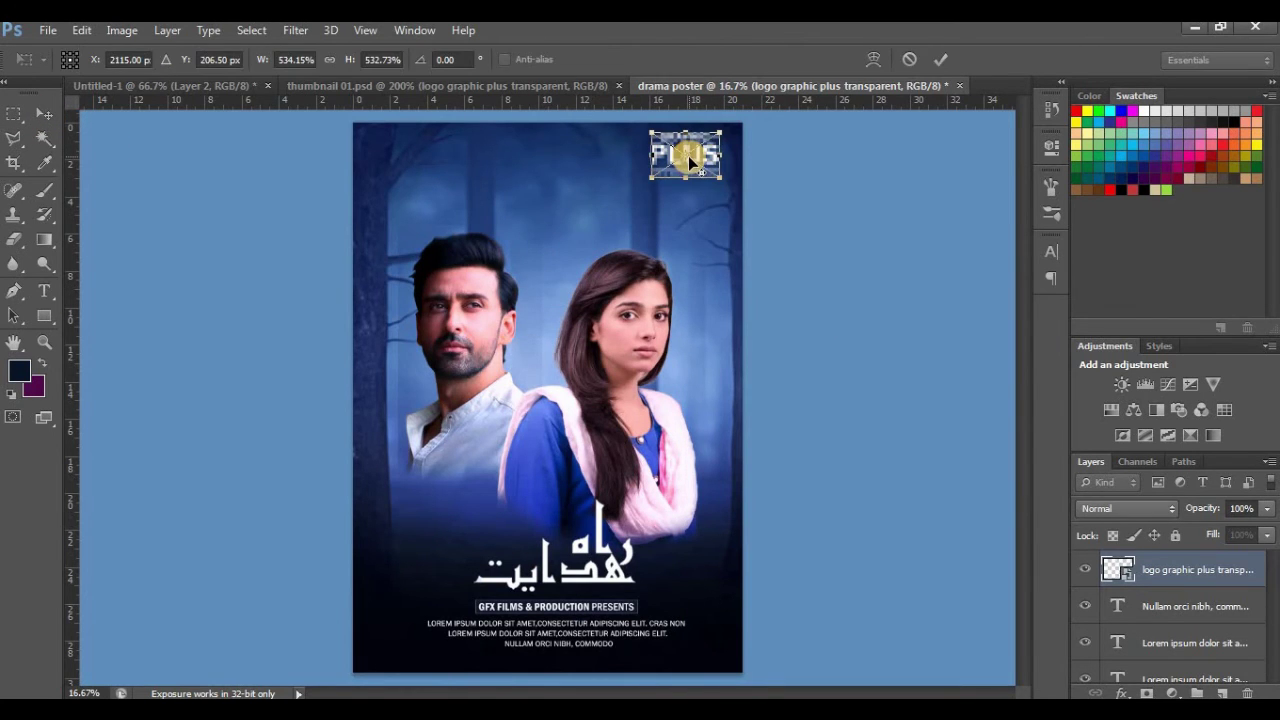
{"action": "left_click_drag", "start_coordinate": [688, 156], "coordinate": [707, 153]}
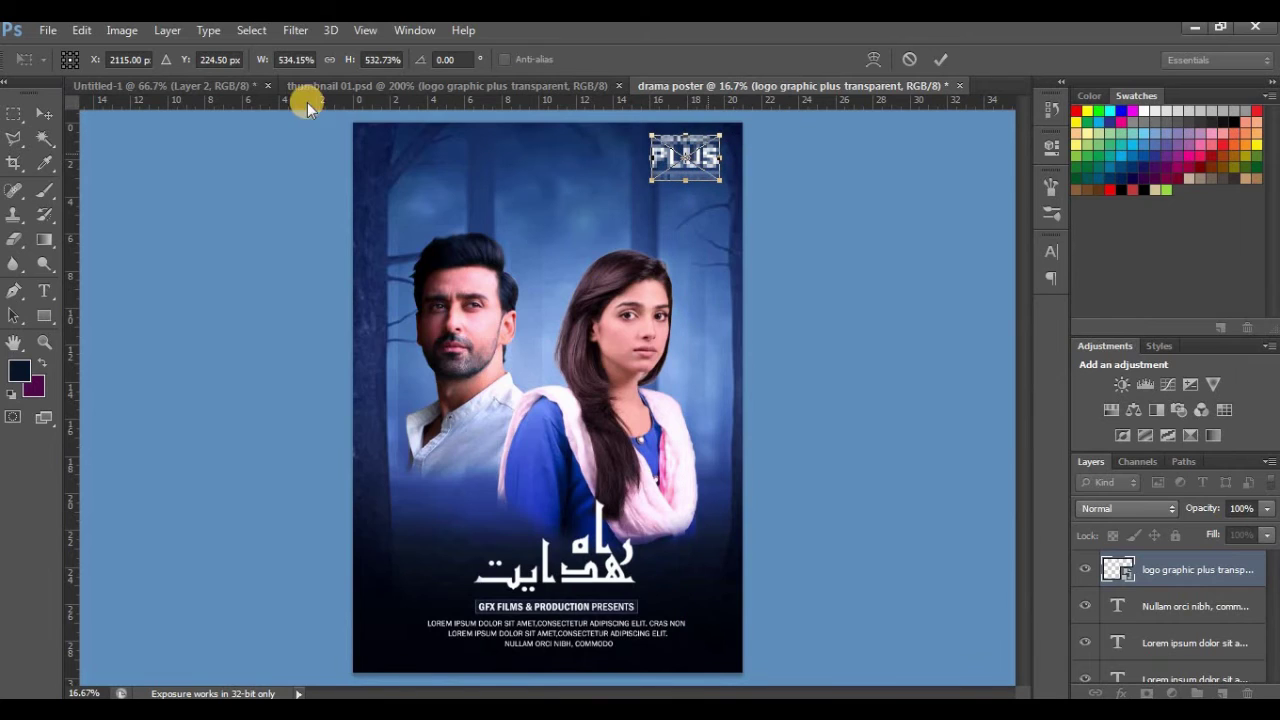
{"action": "left_click", "coordinate": [40, 116]}
{"action": "left_click", "coordinate": [522, 295]}
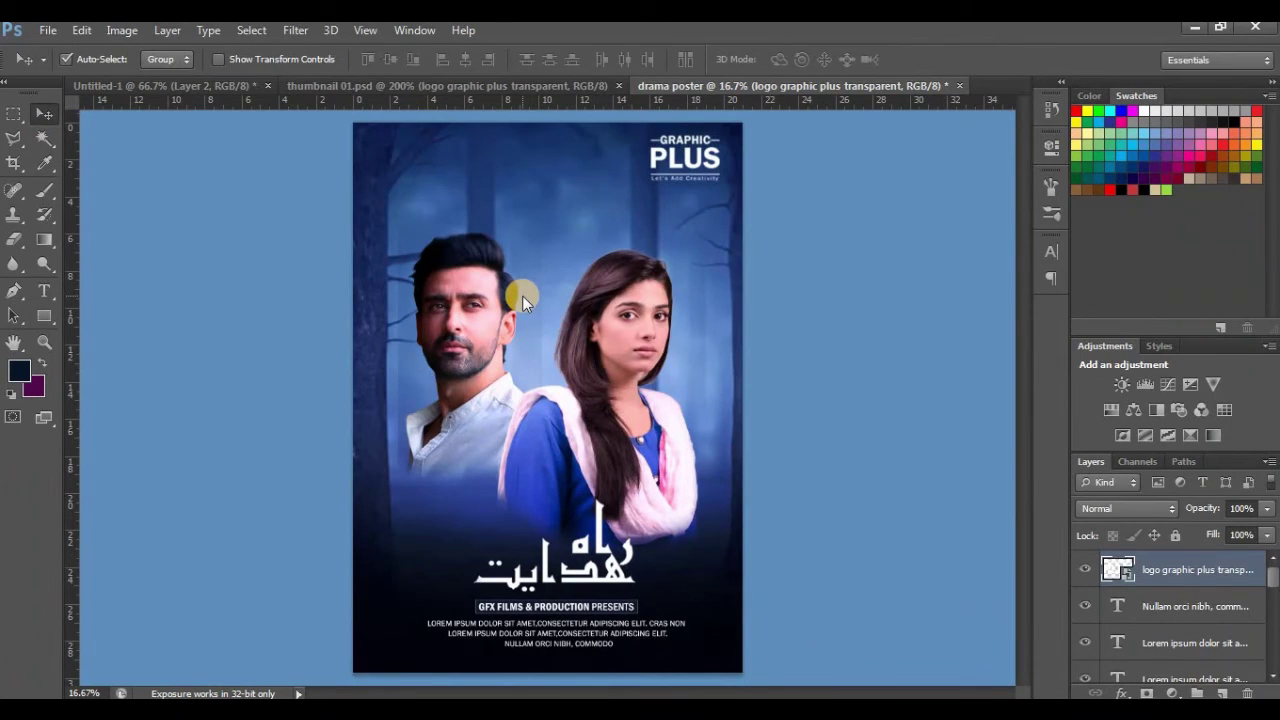
{"action": "left_click", "coordinate": [44, 291]}
{"action": "left_click", "coordinate": [430, 169]}
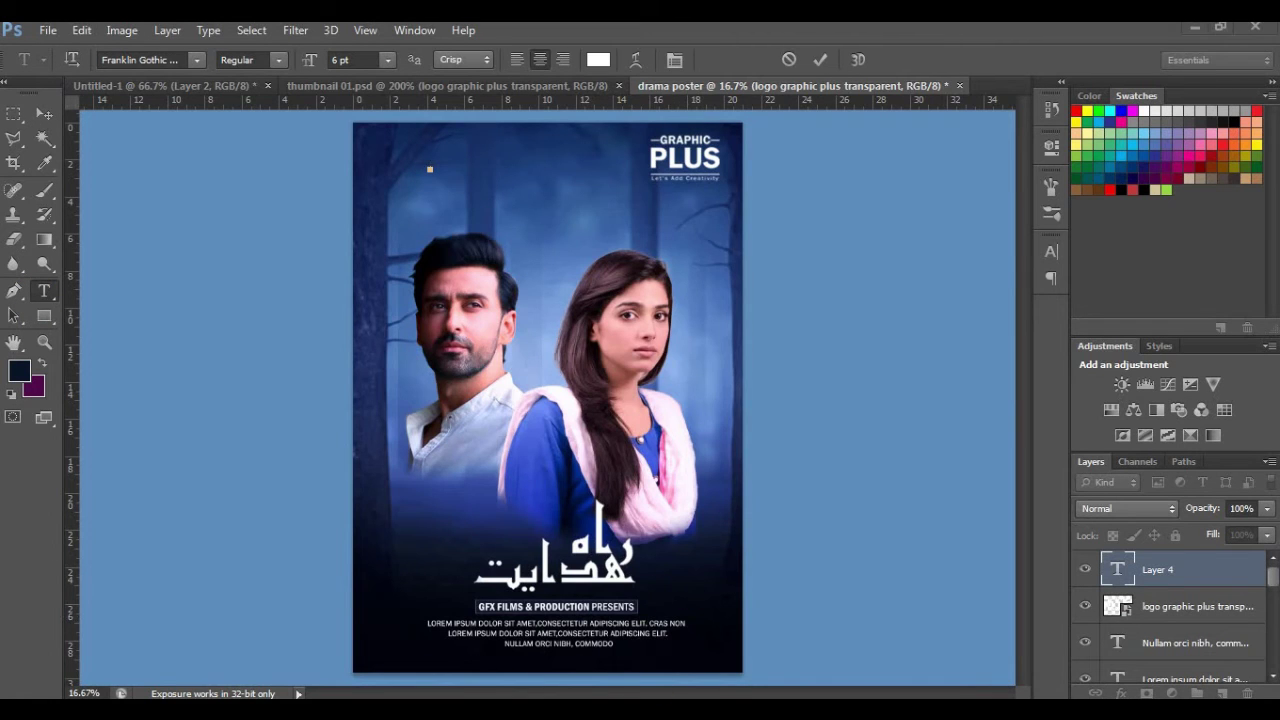
Step: Paste the placeholder text as the poster's top line, move it, and set it to 18 pt
{"action": "key", "text": "alt+Tab"}
{"action": "key", "text": "alt+Tab"}
{"action": "right_click", "coordinate": [438, 166]}
{"action": "left_click", "coordinate": [486, 249]}
{"action": "left_click_drag", "start_coordinate": [432, 192], "coordinate": [537, 187]}
{"action": "left_click", "coordinate": [387, 59]}
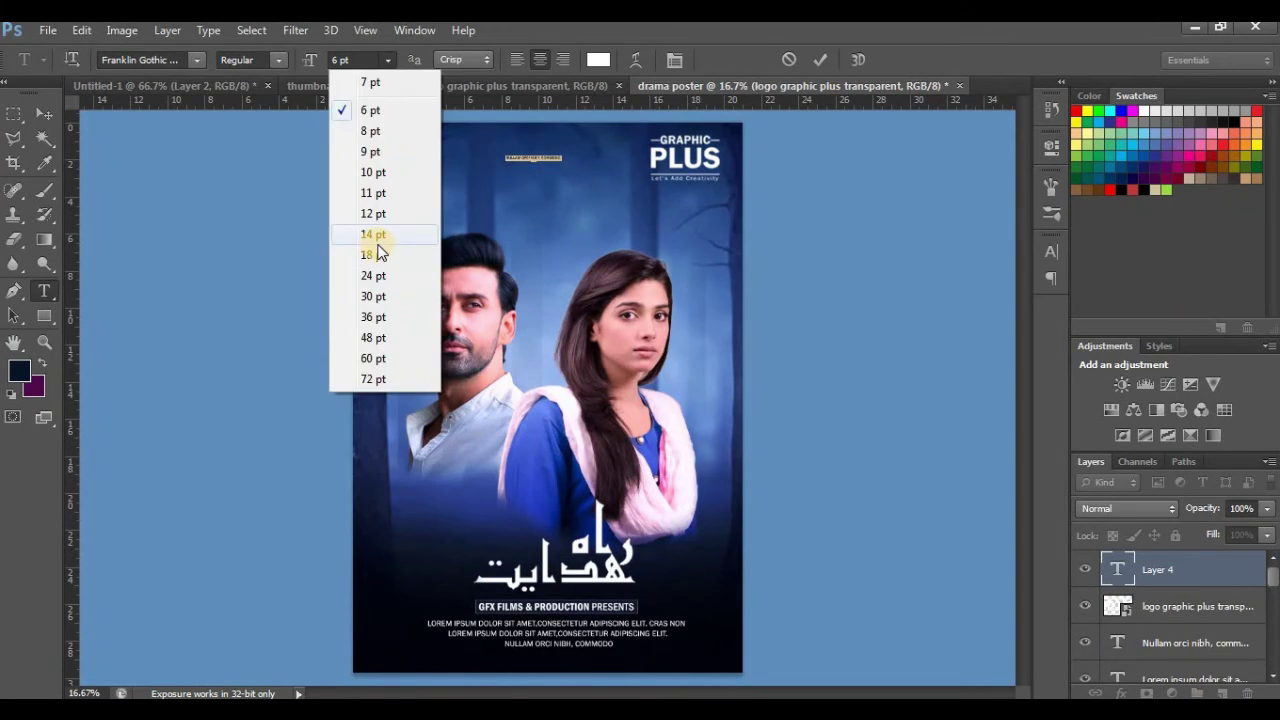
{"action": "left_click", "coordinate": [373, 236]}
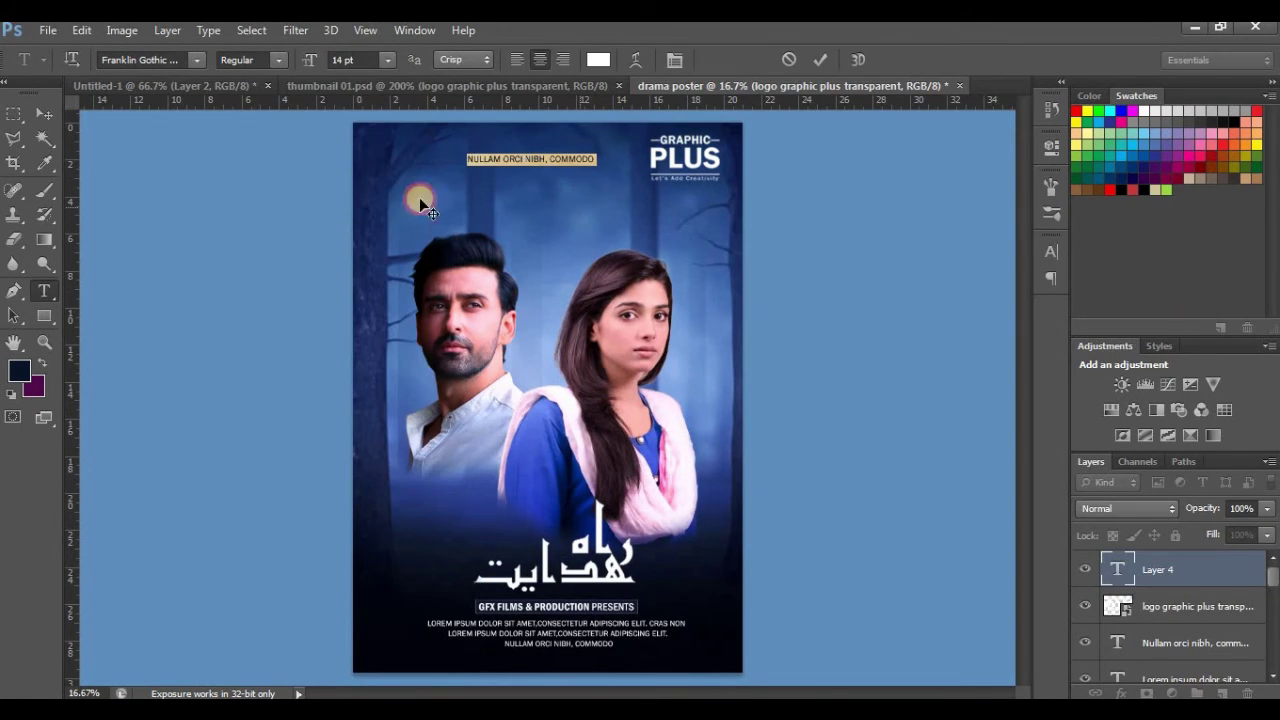
{"action": "left_click", "coordinate": [387, 59]}
{"action": "left_click", "coordinate": [358, 266]}
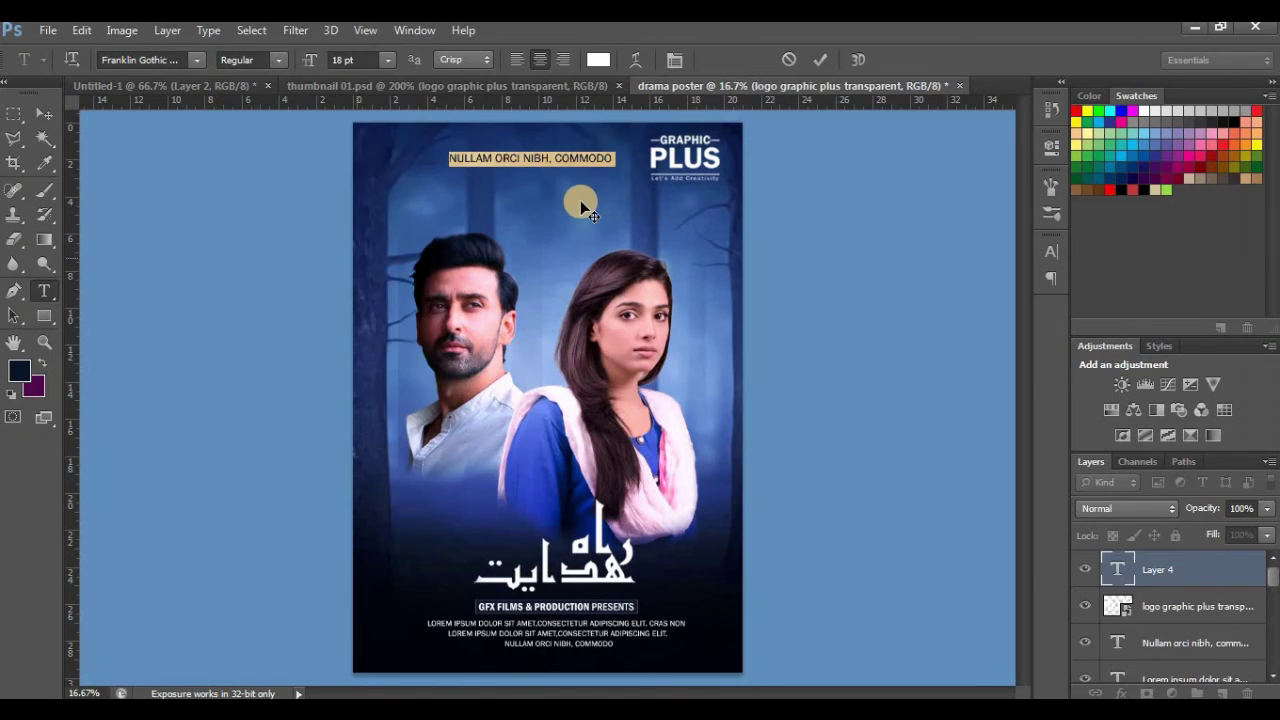
Step: Preview the top line, then select and delete its placeholder wording
{"action": "key", "text": "ctrl+h"}
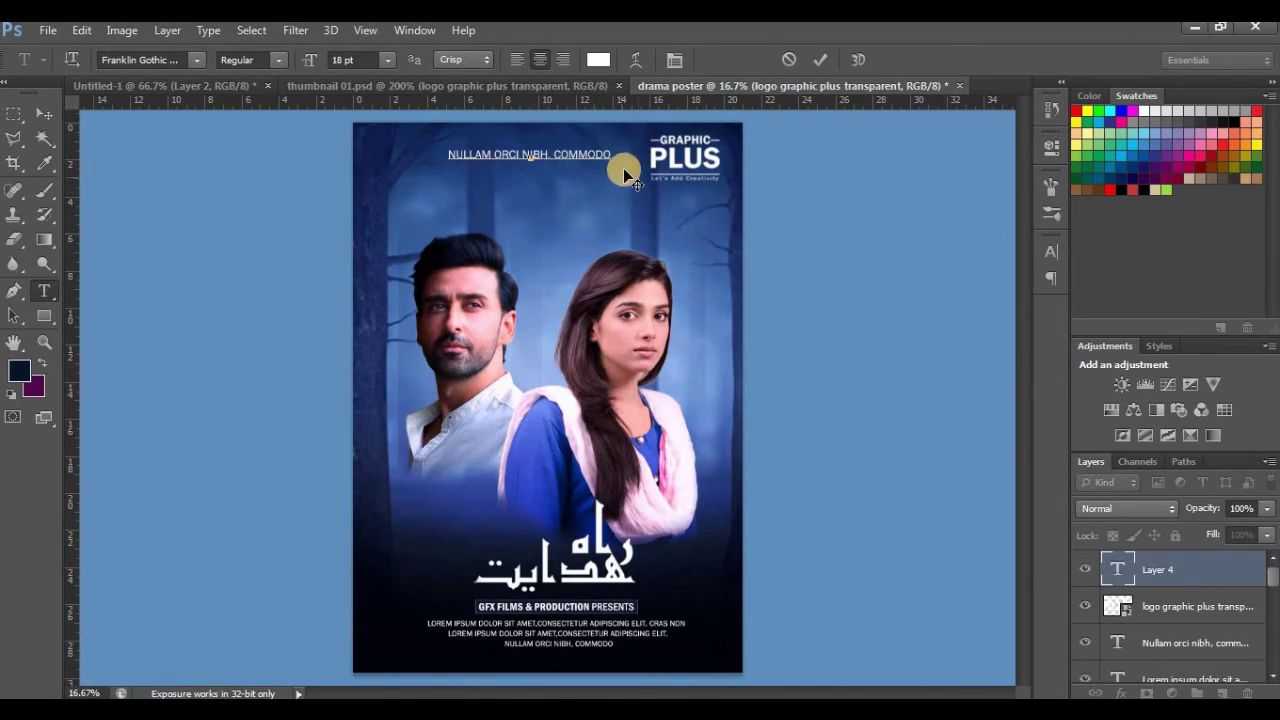
{"action": "left_click_drag", "start_coordinate": [614, 157], "coordinate": [596, 180]}
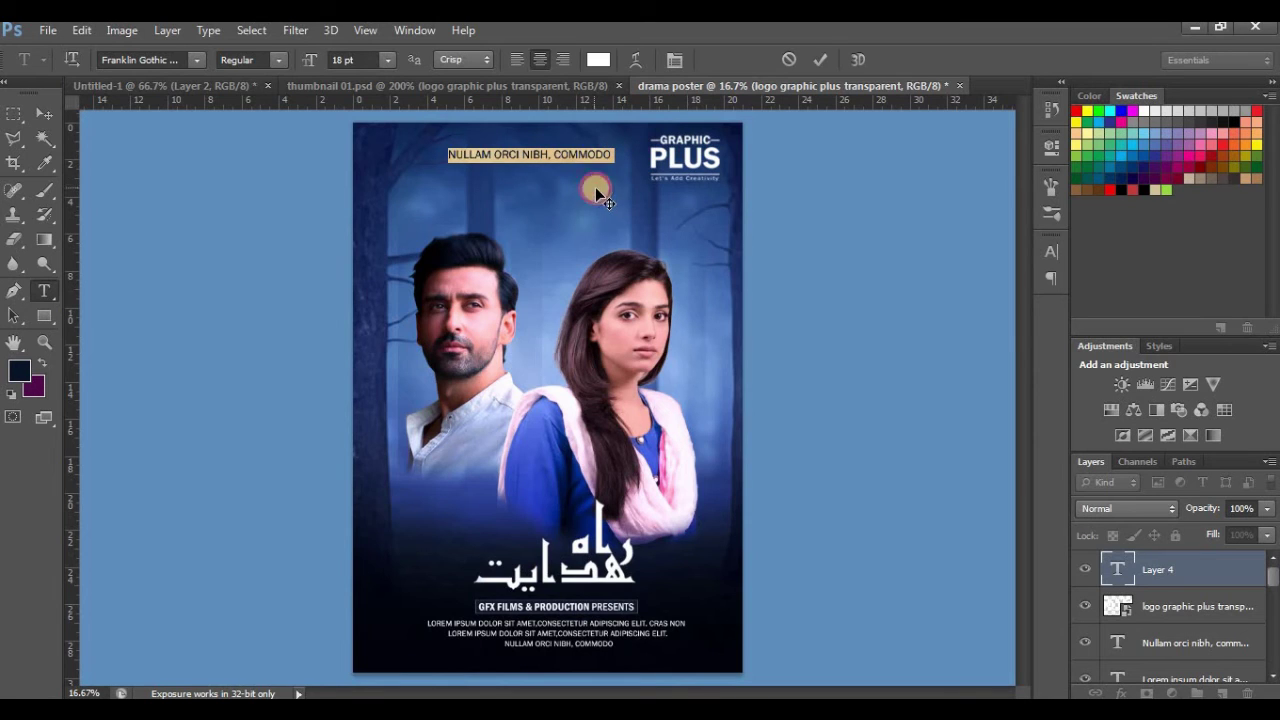
{"action": "key", "text": "ctrl+z"}
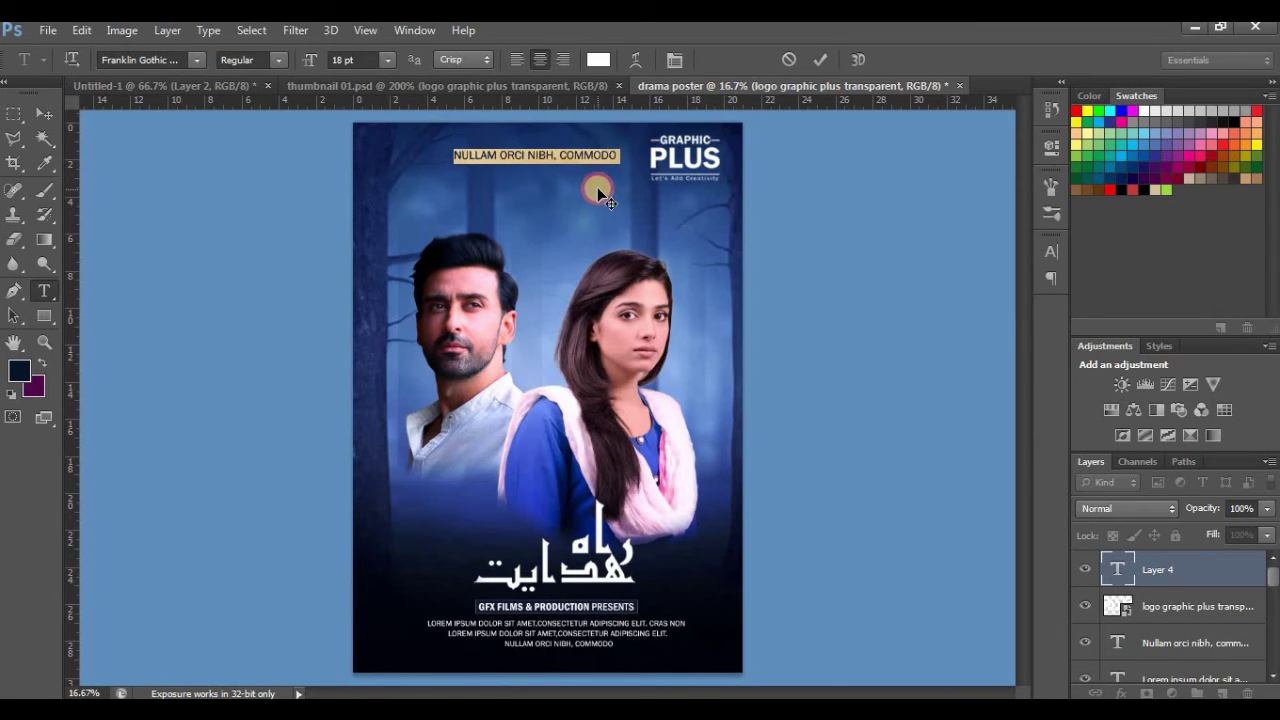
{"action": "left_click", "coordinate": [44, 113]}
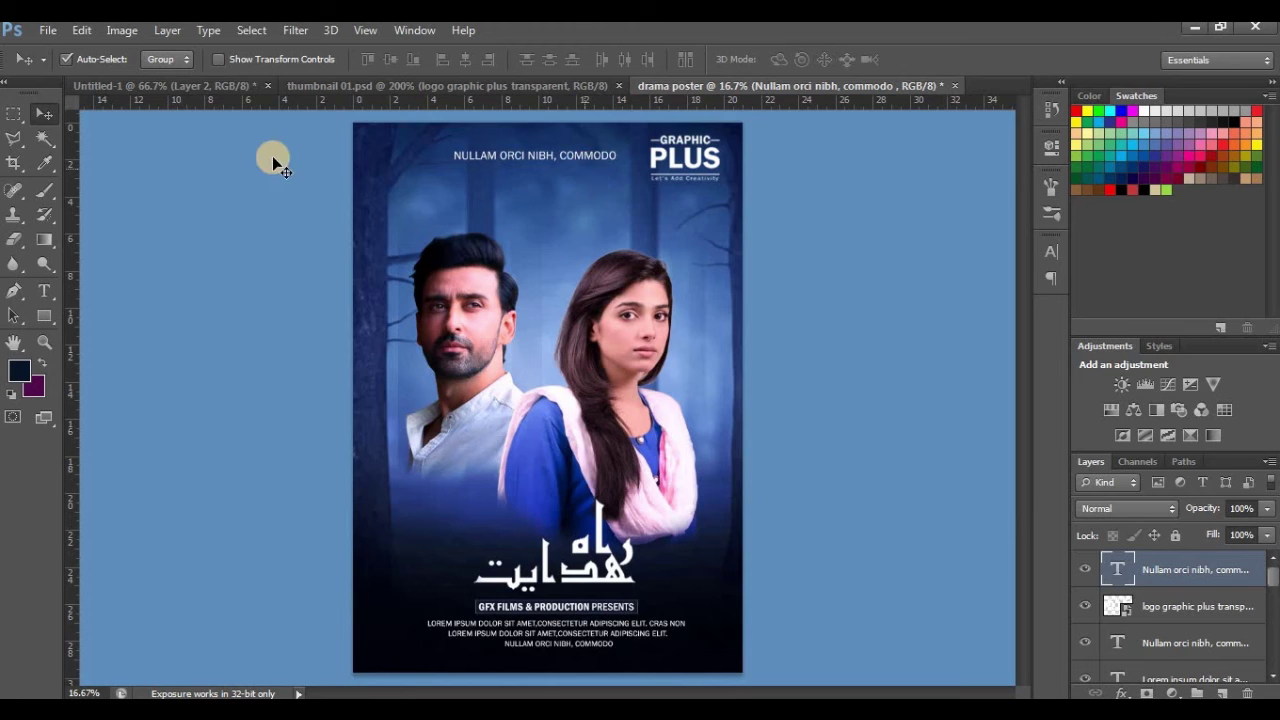
{"action": "left_click", "coordinate": [44, 290]}
{"action": "triple_click", "coordinate": [558, 148]}
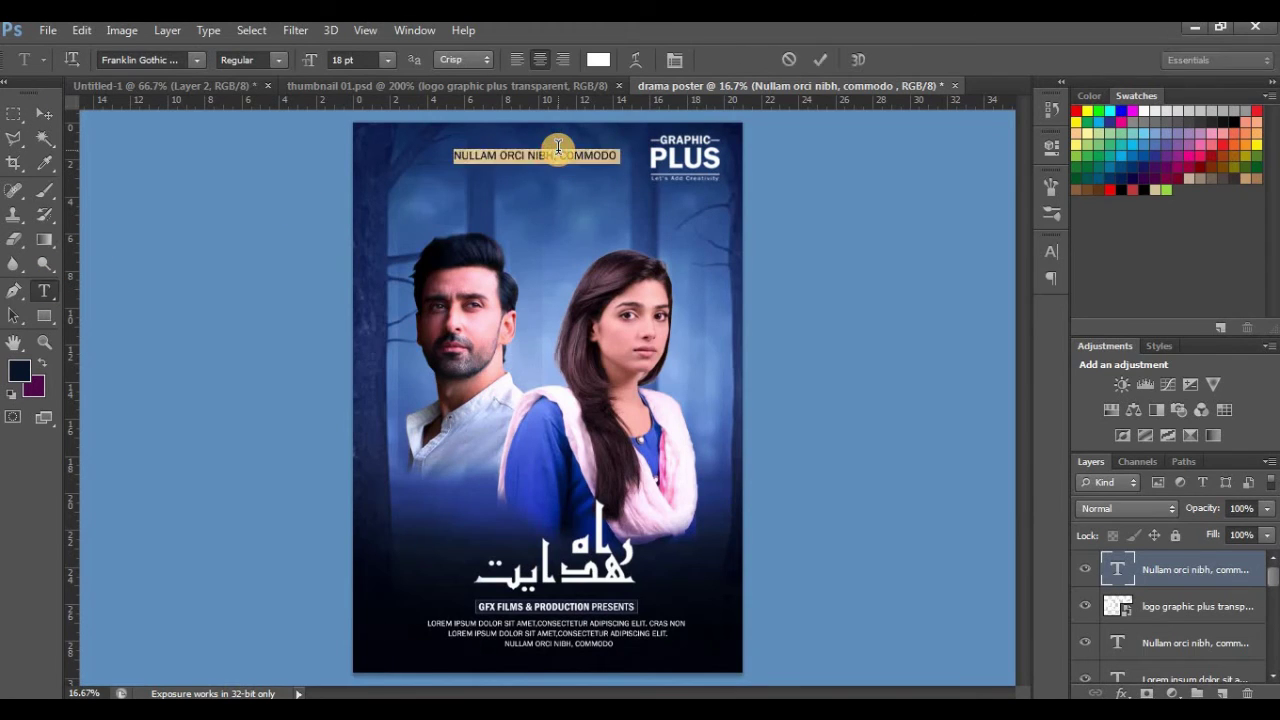
{"action": "key", "text": "BackSpace"}
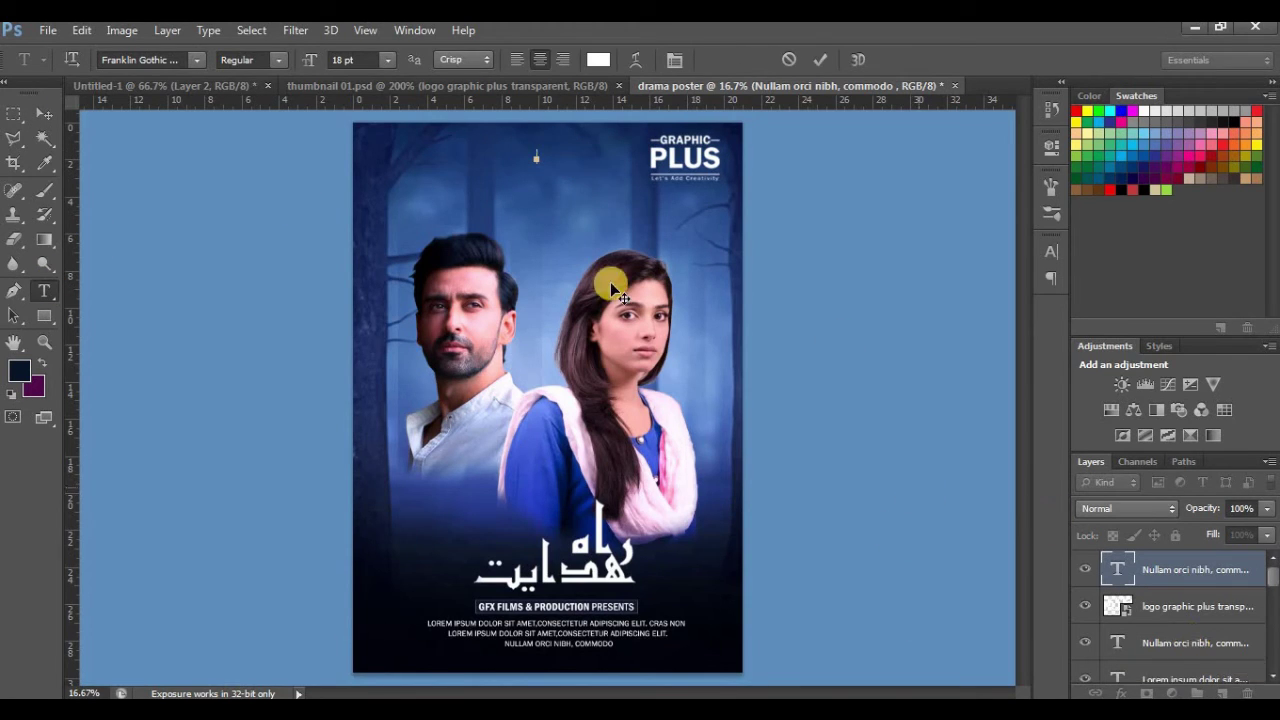
Step: Copy the 'GFX FILMS & PRODUCTION PRESENTS' line from thumbnail 01.psd
{"action": "left_click", "coordinate": [423, 85]}
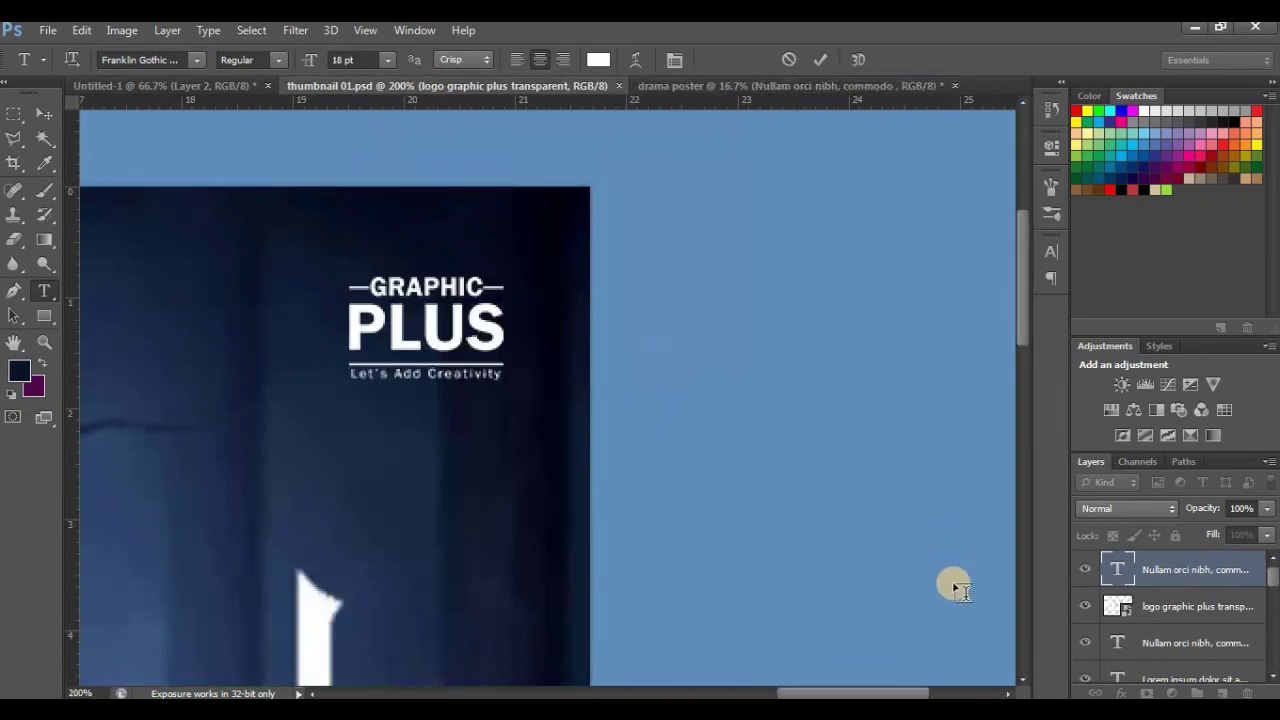
{"action": "left_click_drag", "start_coordinate": [1022, 280], "coordinate": [1020, 477]}
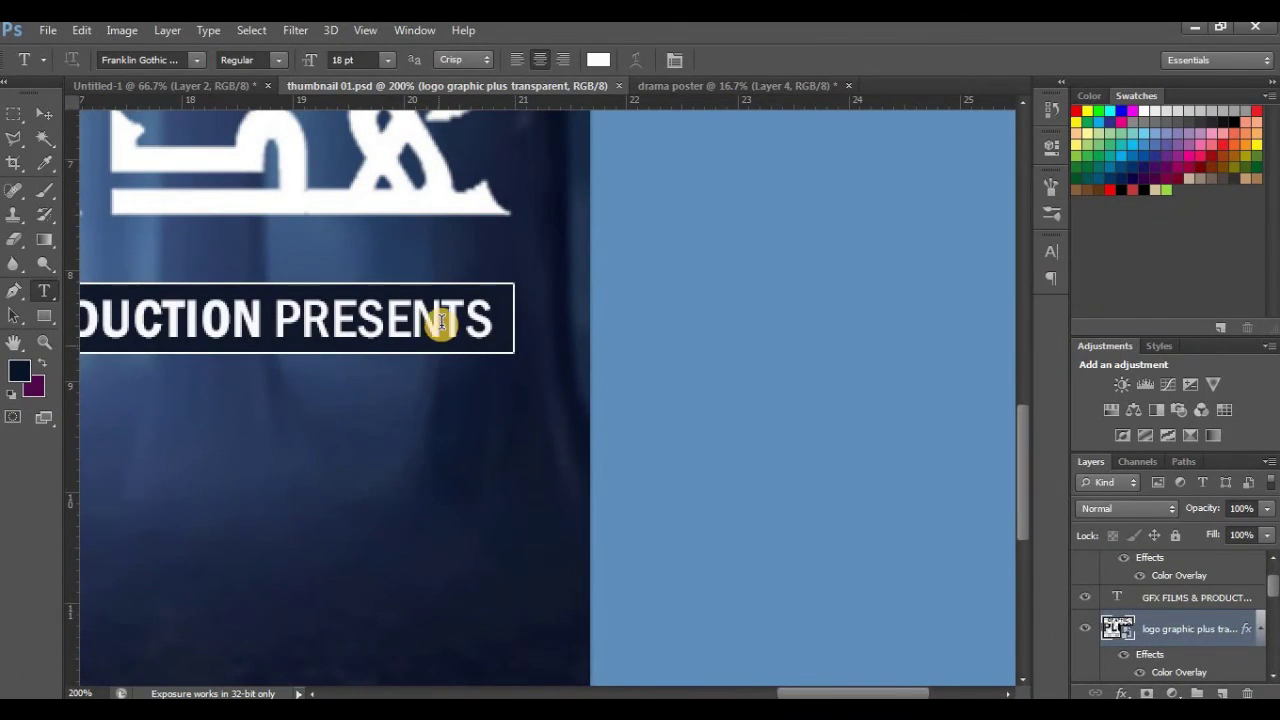
{"action": "double_click", "coordinate": [440, 323]}
{"action": "triple_click", "coordinate": [440, 323]}
{"action": "right_click", "coordinate": [440, 322]}
{"action": "left_click", "coordinate": [457, 372]}
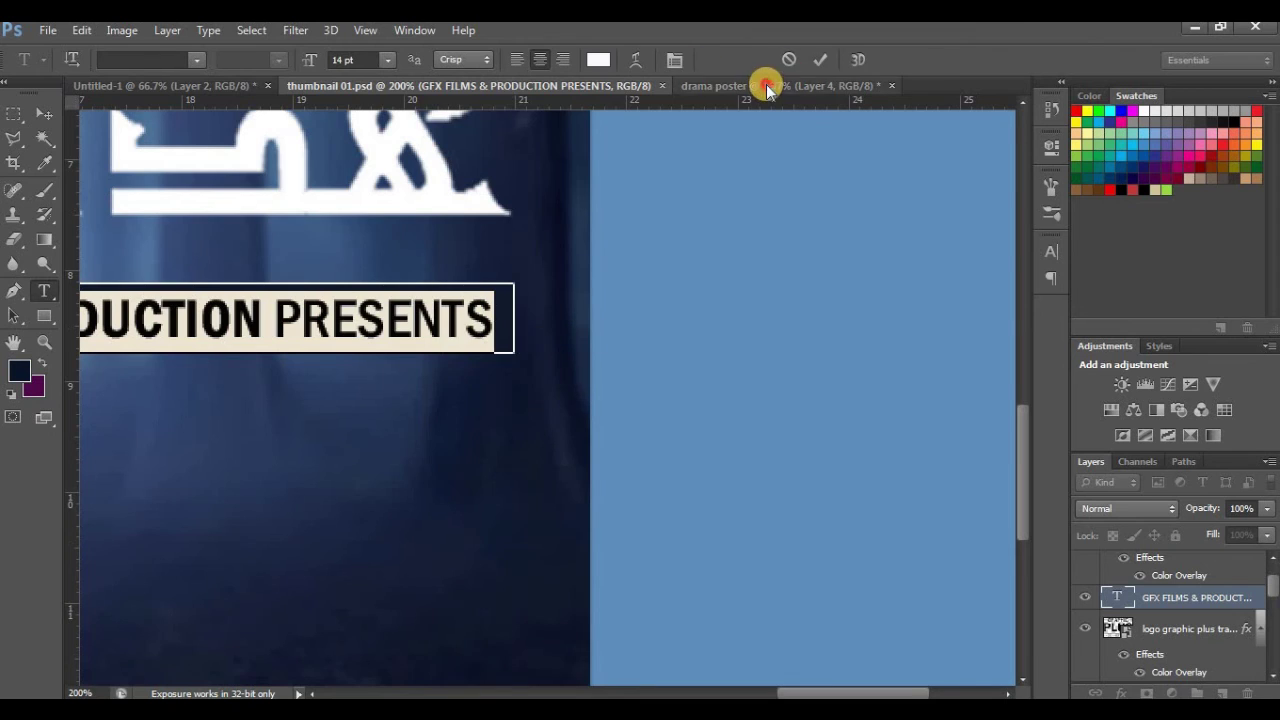
Step: Paste the PRESENTS line at the drama poster's top at 24 pt
{"action": "left_click", "coordinate": [766, 85]}
{"action": "left_click", "coordinate": [522, 188]}
{"action": "right_click", "coordinate": [522, 190]}
{"action": "left_click", "coordinate": [563, 275]}
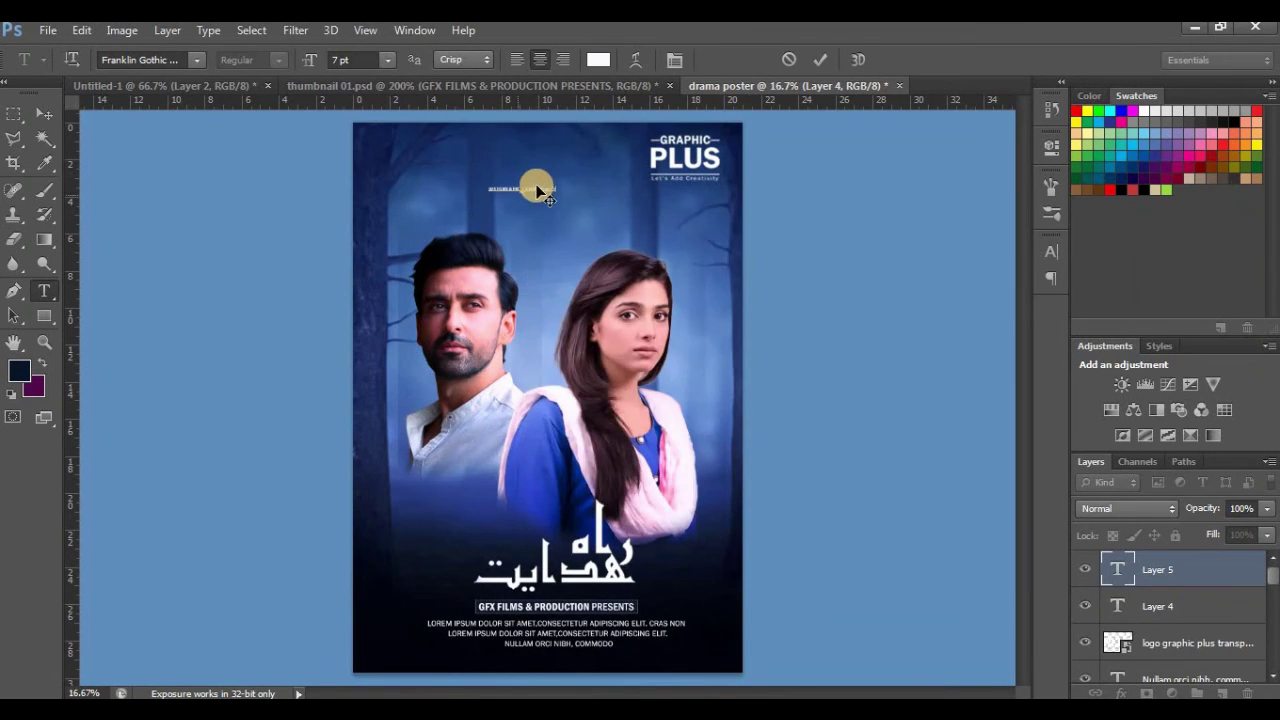
{"action": "key", "text": "ctrl+v"}
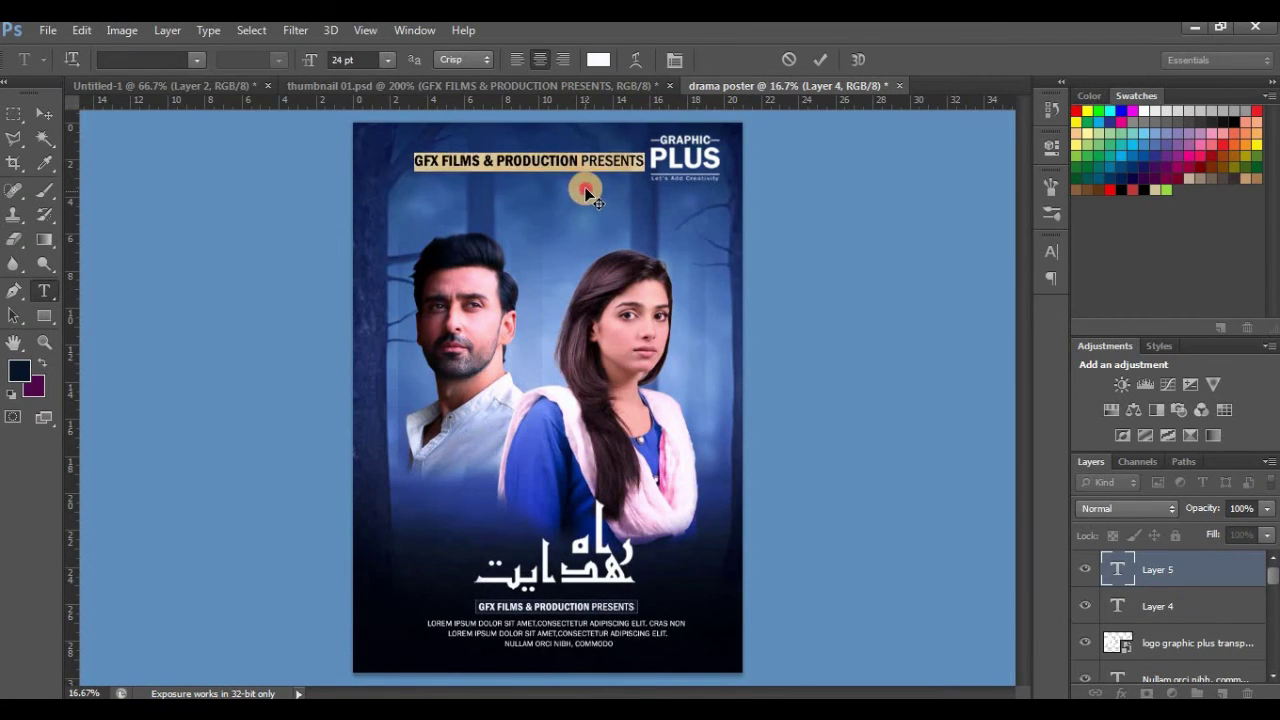
{"action": "key", "text": "ctrl+a"}
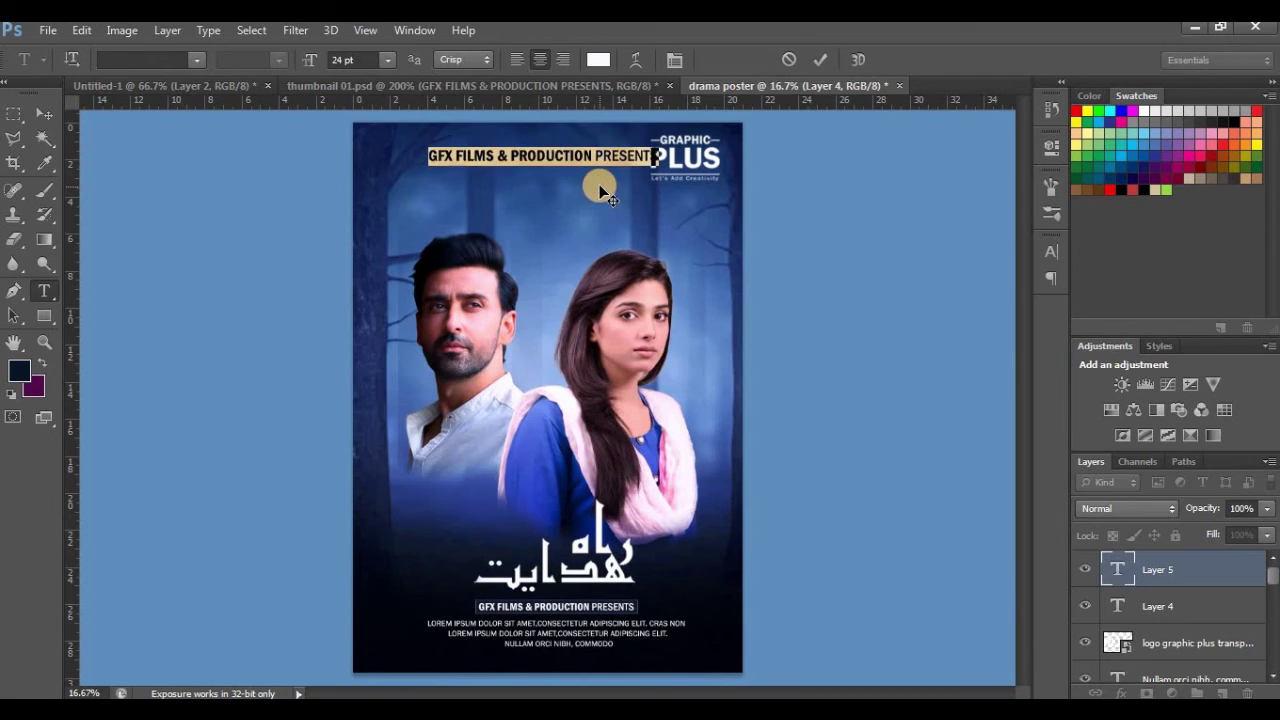
{"action": "left_click", "coordinate": [44, 113]}
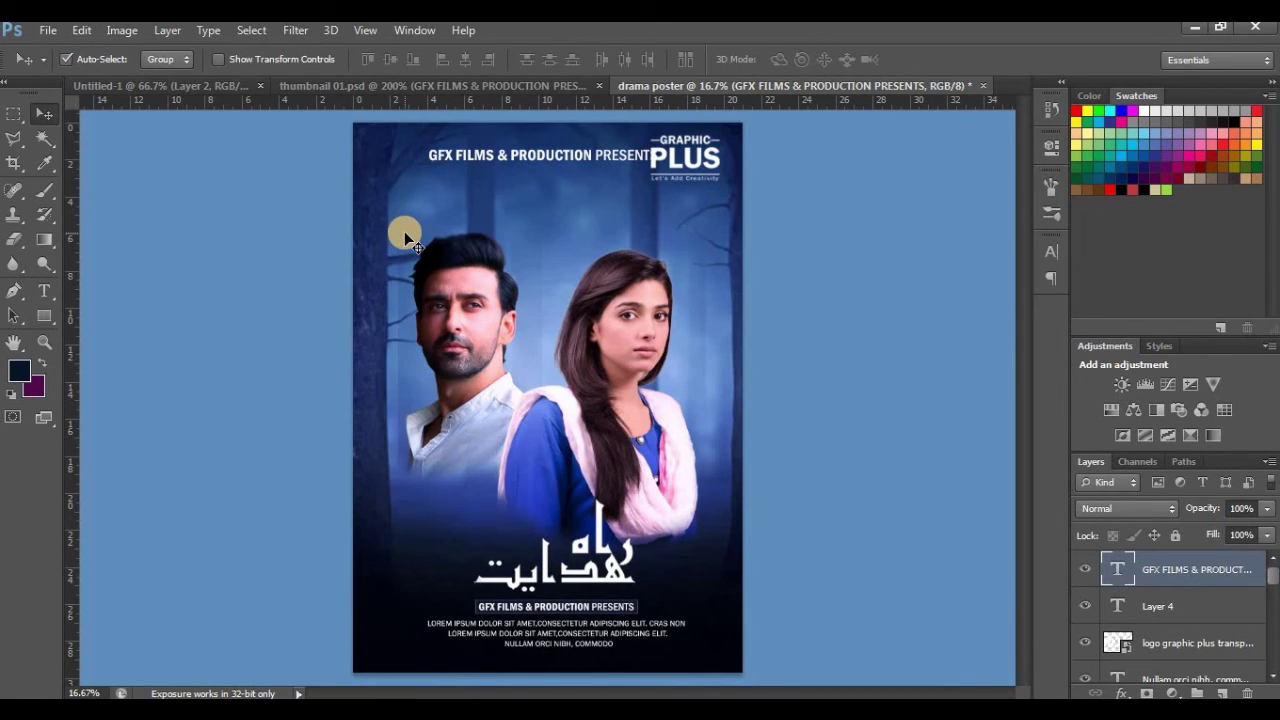
Step: Shift the PRESENTS line slightly right and down, then select the GRAPHIC PLUS logo layer
{"action": "key", "text": "ctrl+t"}
{"action": "left_click_drag", "start_coordinate": [622, 157], "coordinate": [625, 160]}
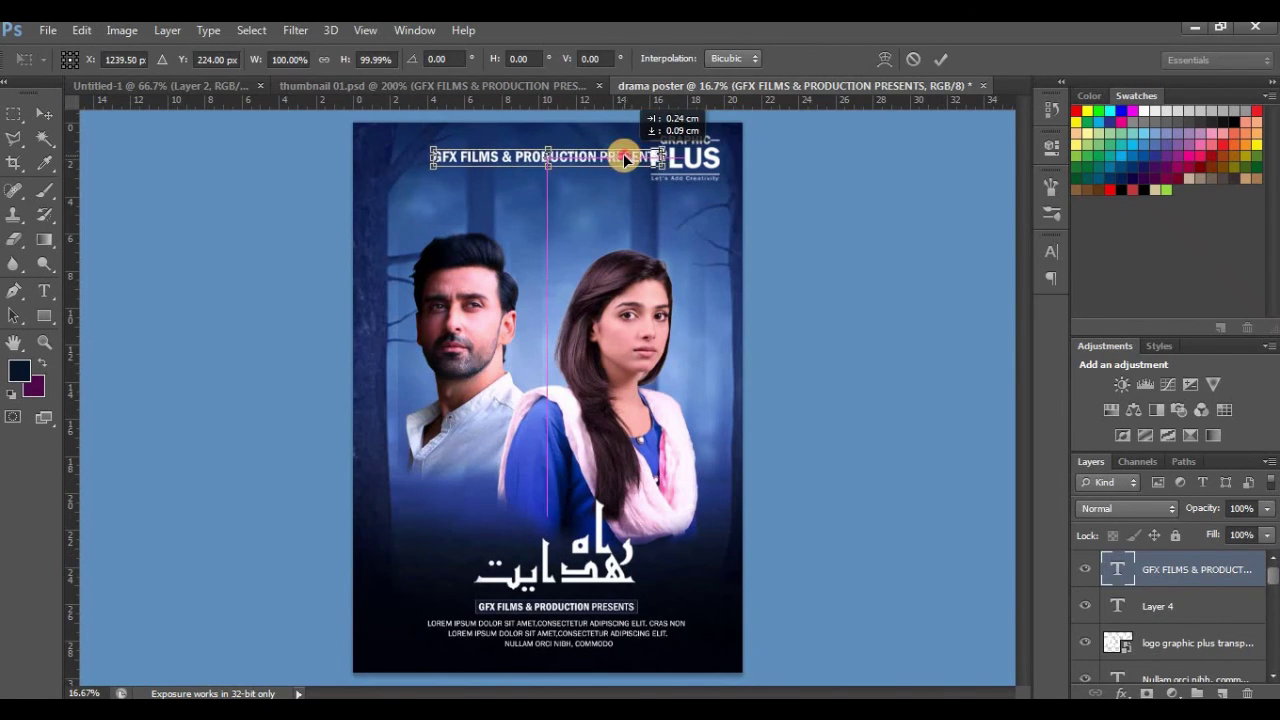
{"action": "left_click", "coordinate": [42, 110]}
{"action": "left_click", "coordinate": [541, 292]}
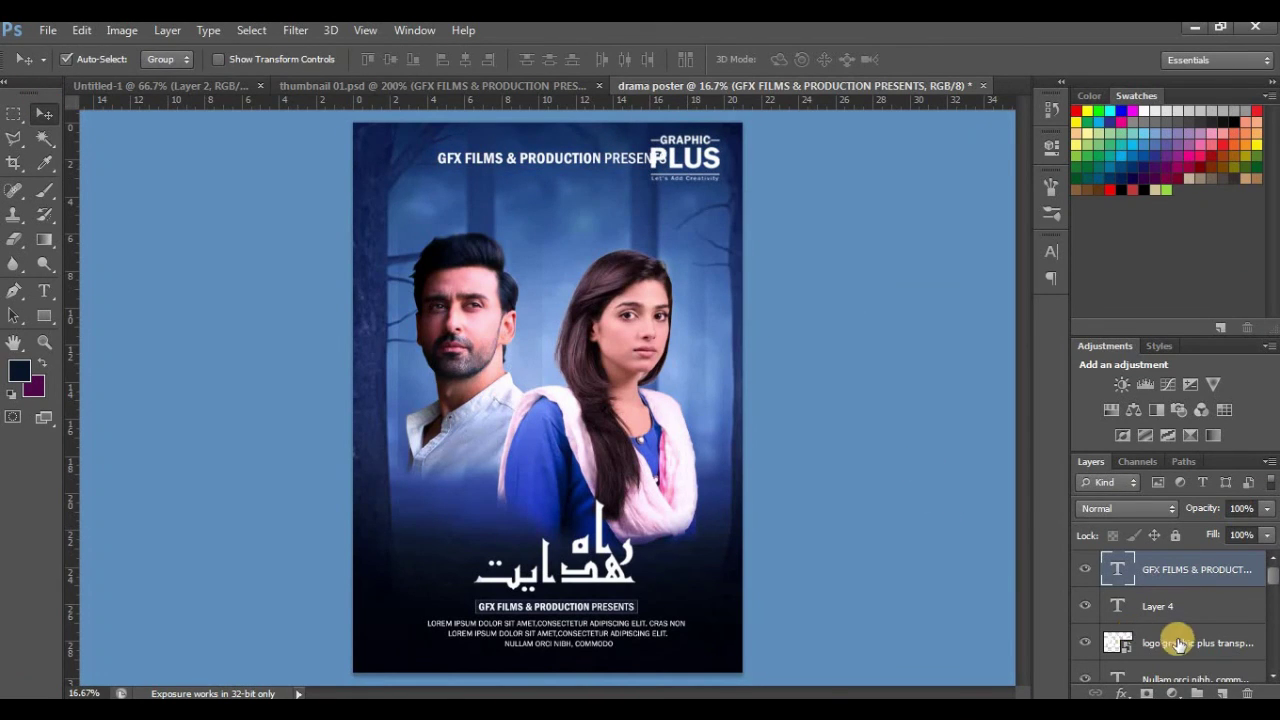
{"action": "left_click", "coordinate": [1125, 645]}
{"action": "key", "text": "ctrl+t"}
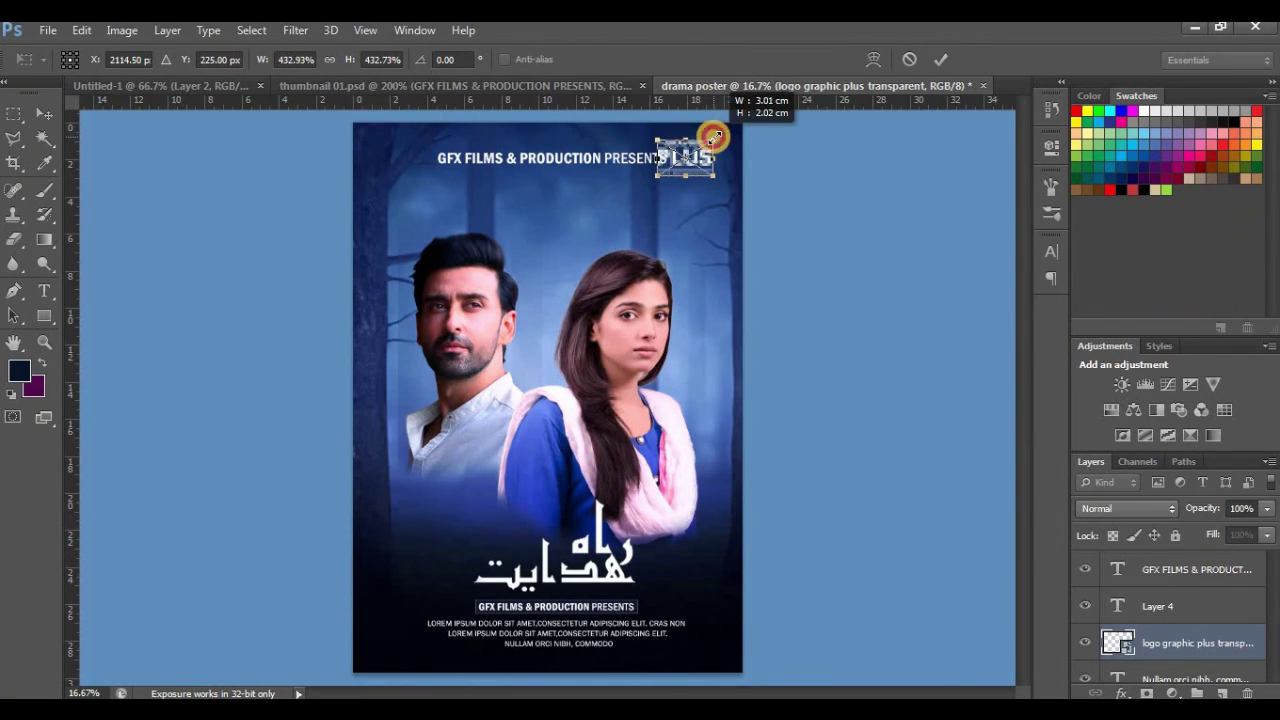
Step: Shrink the GRAPHIC PLUS logo into the top-right corner, then hide its layer
{"action": "mouse_move", "coordinate": [718, 132]}
{"action": "left_mouse_down"}
{"action": "mouse_move", "coordinate": [703, 157]}
{"action": "mouse_move", "coordinate": [721, 160]}
{"action": "left_mouse_up"}
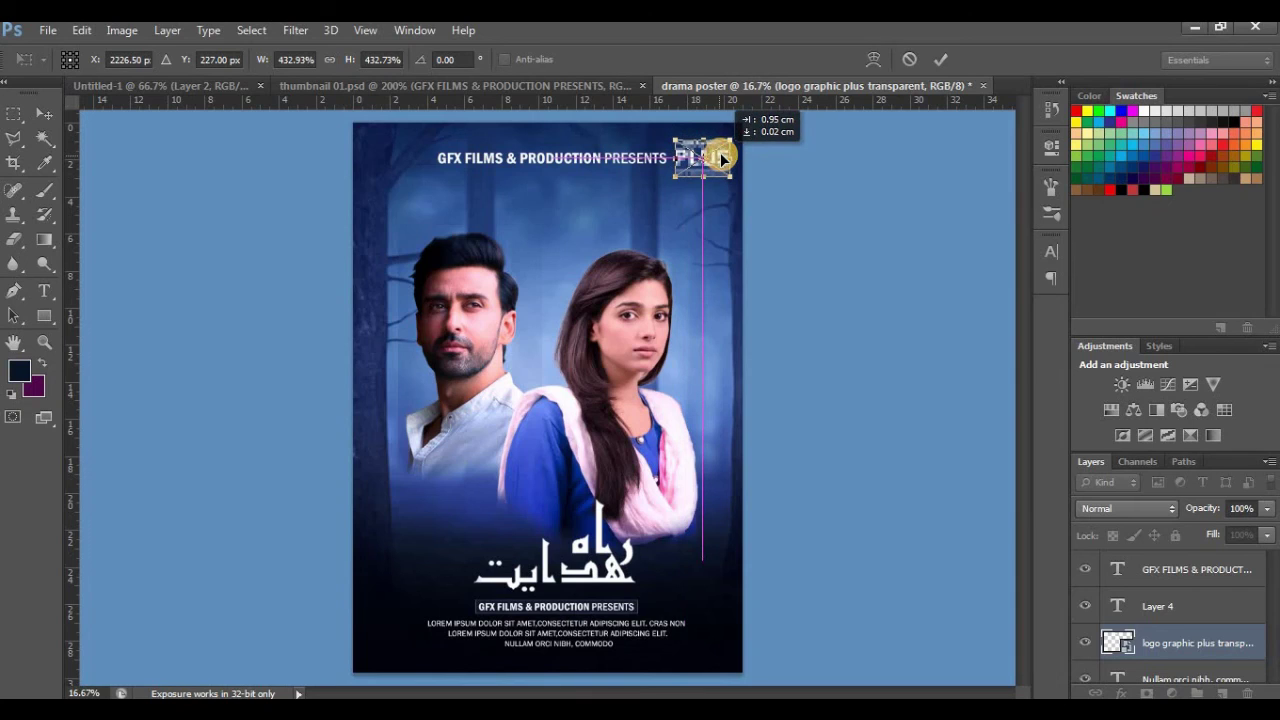
{"action": "left_click_drag", "start_coordinate": [722, 159], "coordinate": [722, 159]}
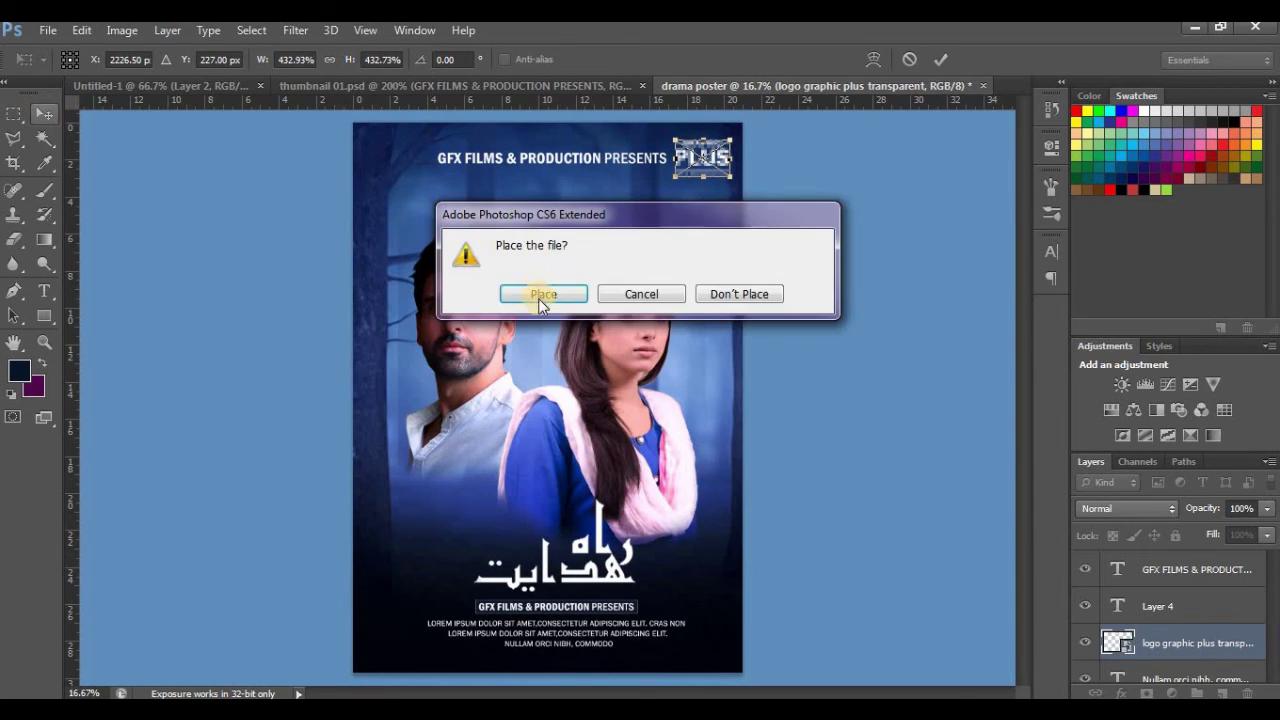
{"action": "left_click", "coordinate": [540, 292]}
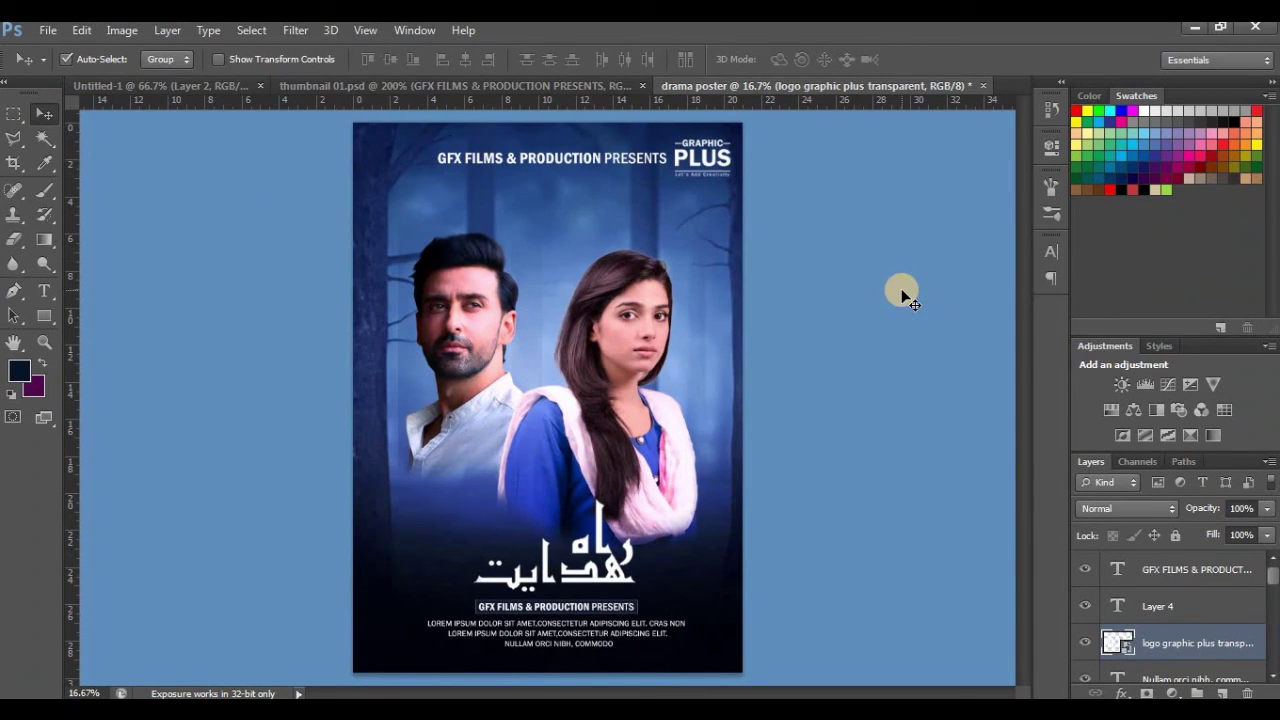
{"action": "left_click", "coordinate": [1085, 643]}
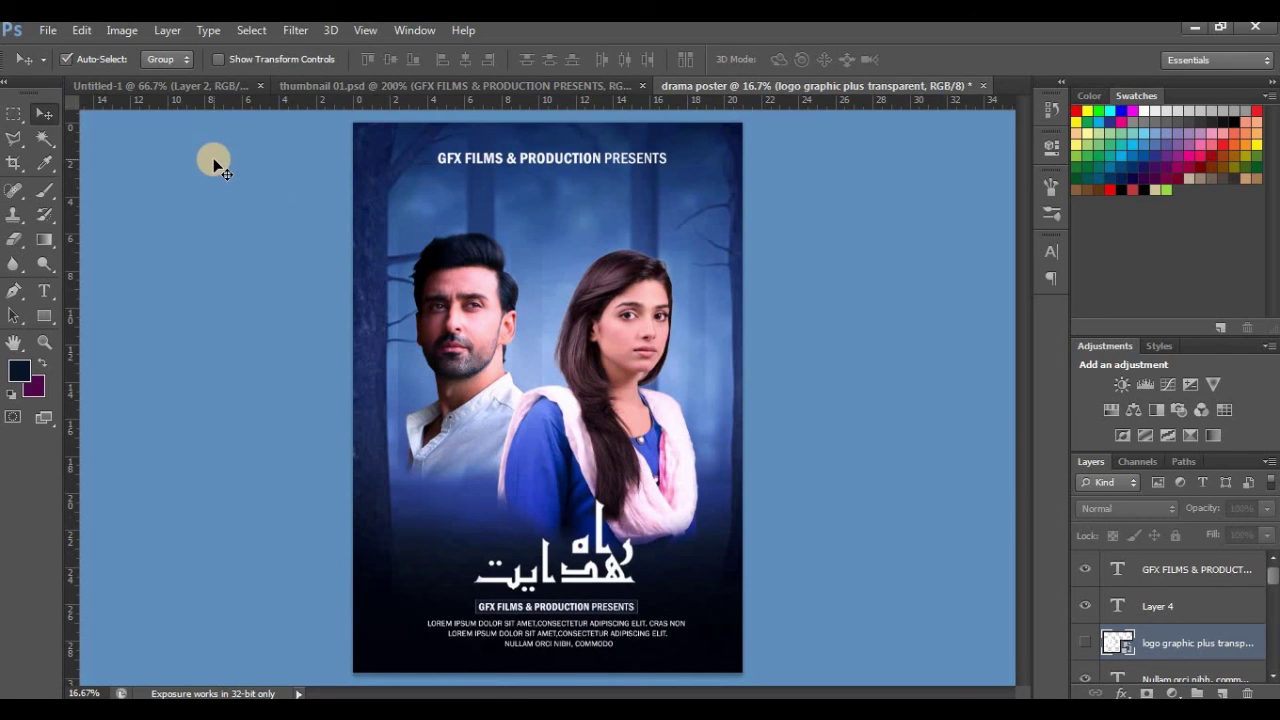
Step: Save the poster as drama poster.psd
{"action": "left_click", "coordinate": [47, 30]}
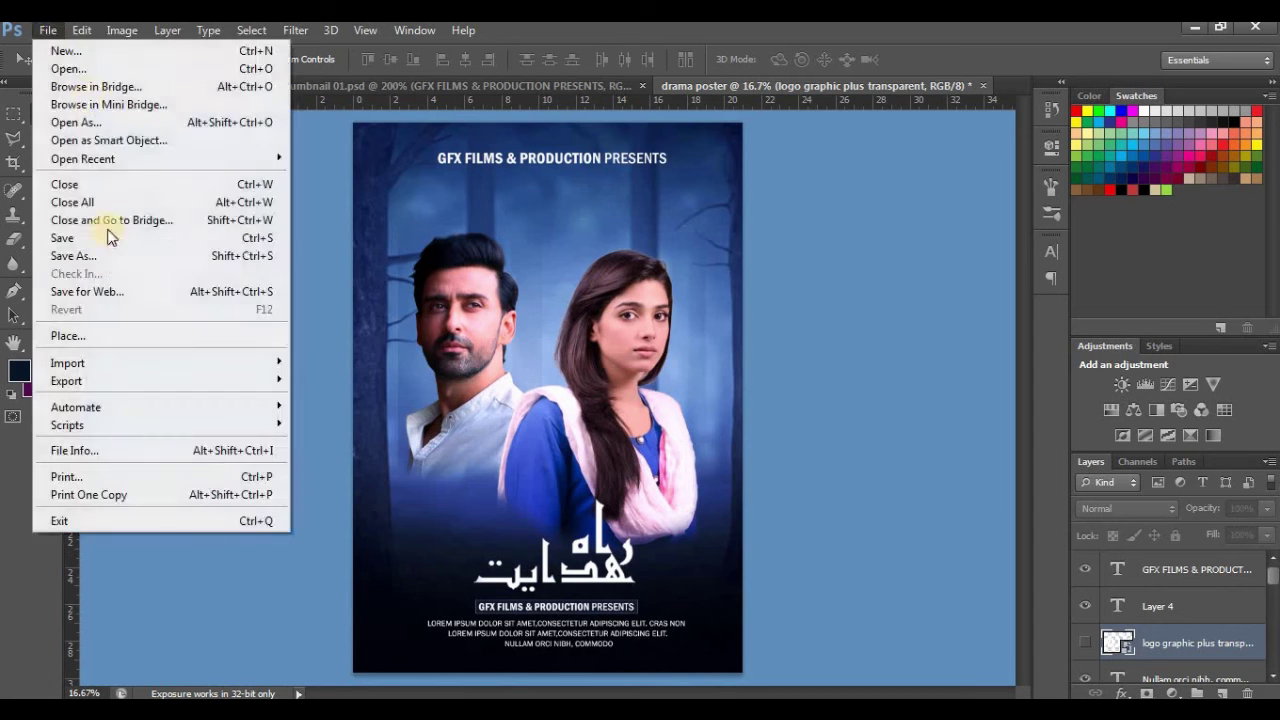
{"action": "left_click", "coordinate": [95, 251]}
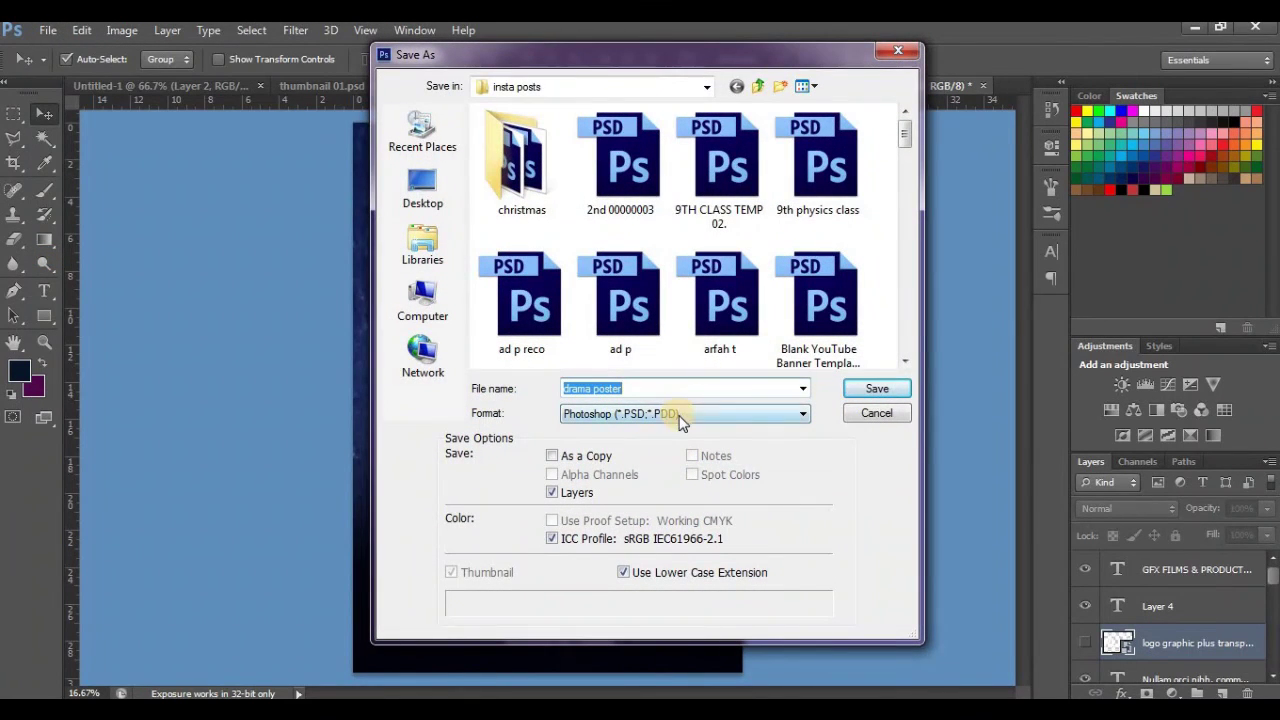
{"action": "left_click", "coordinate": [877, 389]}
{"action": "left_click", "coordinate": [845, 226]}
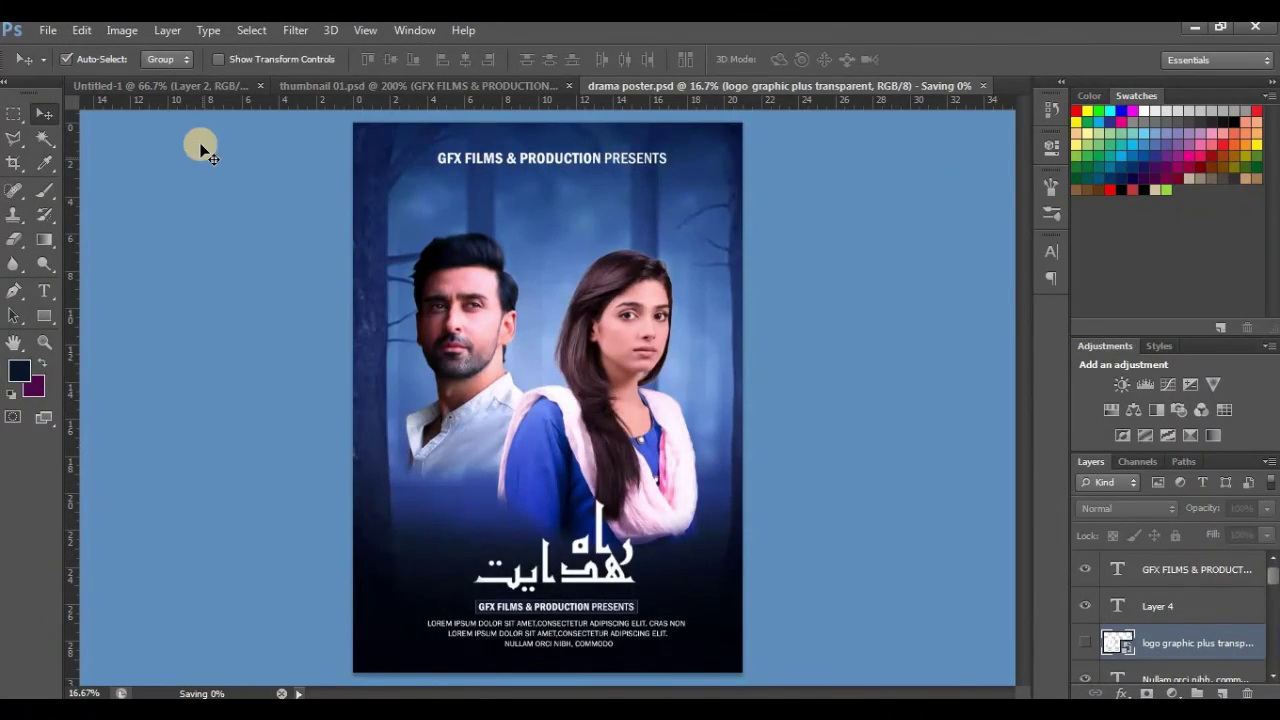
Step: Save a JPEG copy of drama poster at quality 10 (Maximum)
{"action": "left_click", "coordinate": [47, 30]}
{"action": "left_click", "coordinate": [102, 257]}
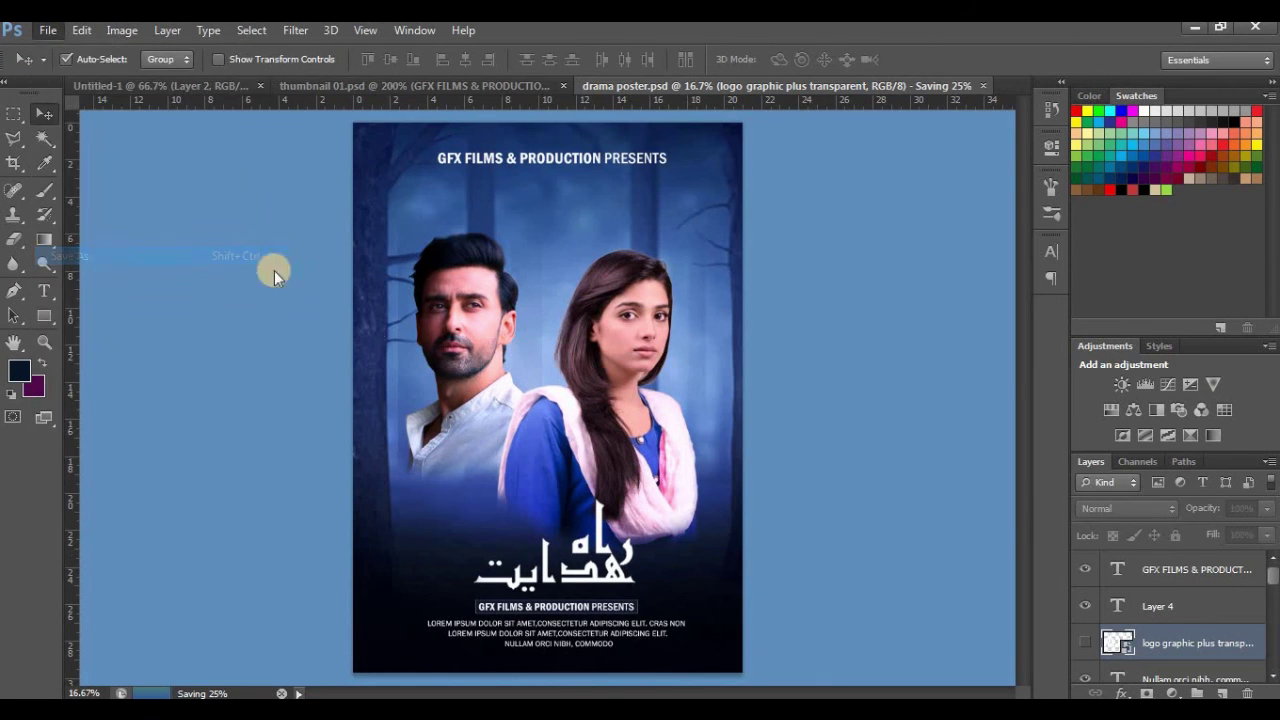
{"action": "left_click", "coordinate": [622, 318]}
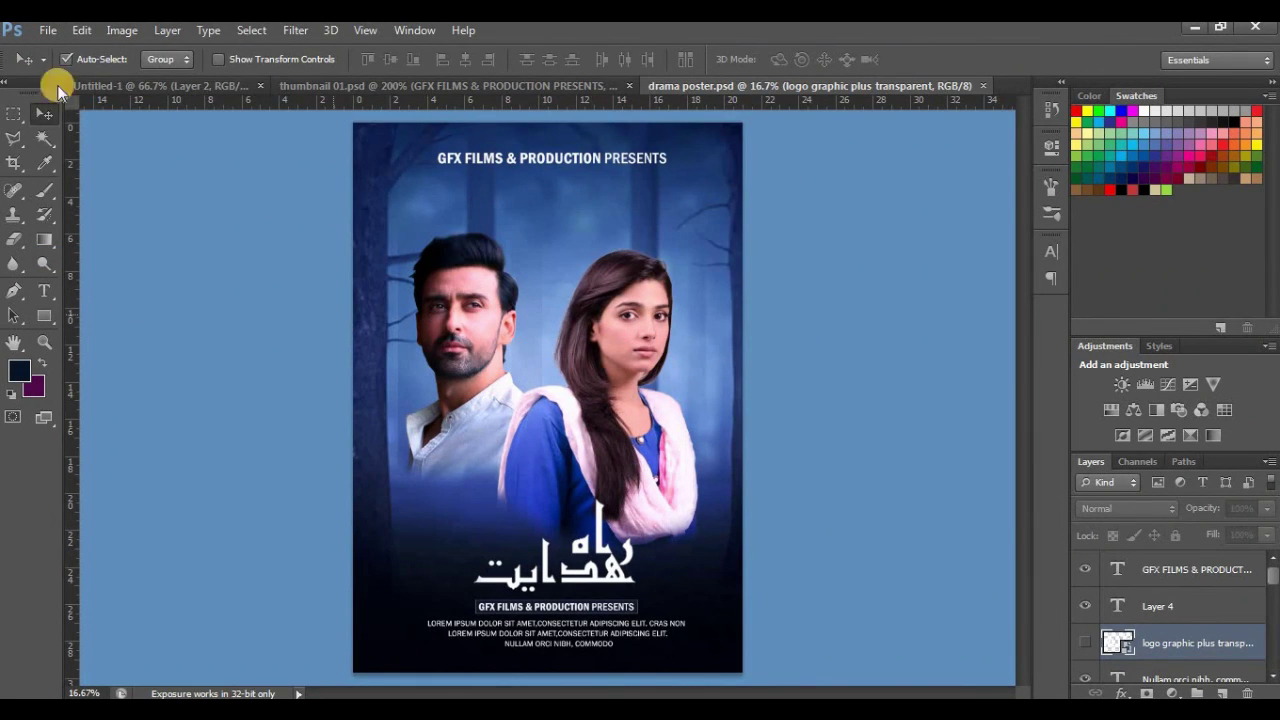
{"action": "left_click", "coordinate": [47, 30]}
{"action": "left_click", "coordinate": [104, 257]}
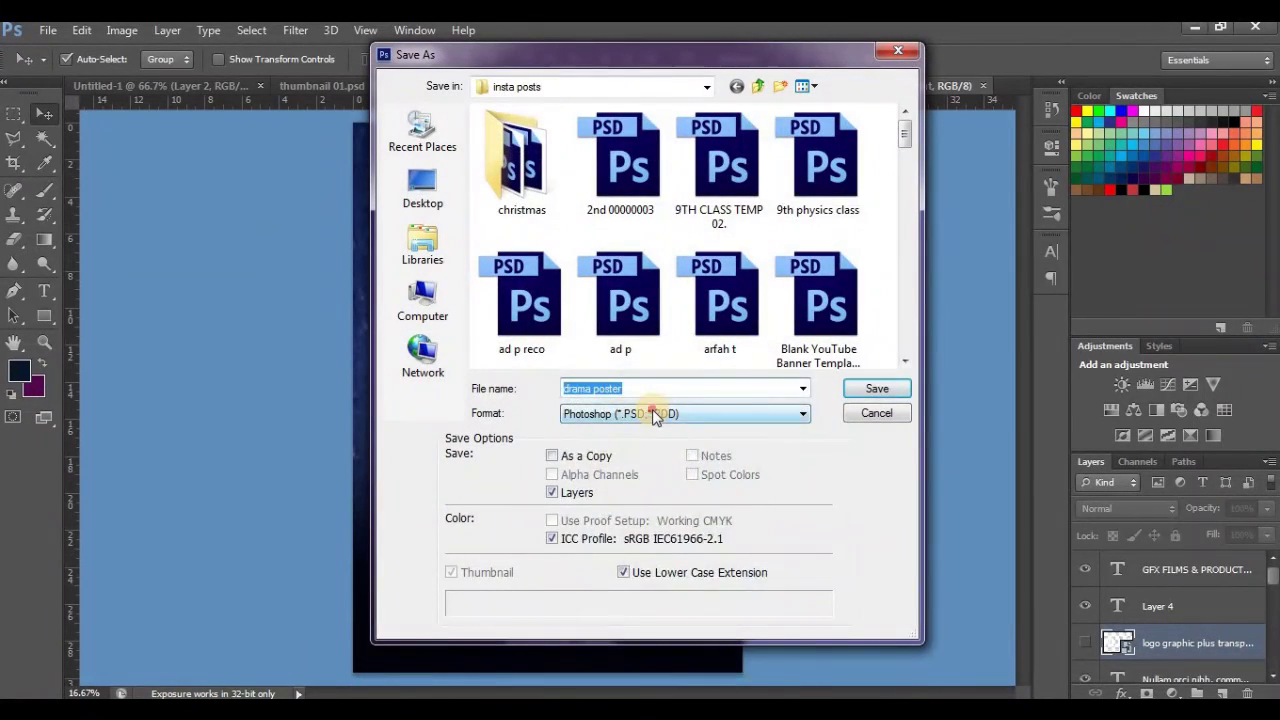
{"action": "left_click", "coordinate": [652, 411]}
{"action": "left_click", "coordinate": [664, 530]}
{"action": "left_click", "coordinate": [660, 414]}
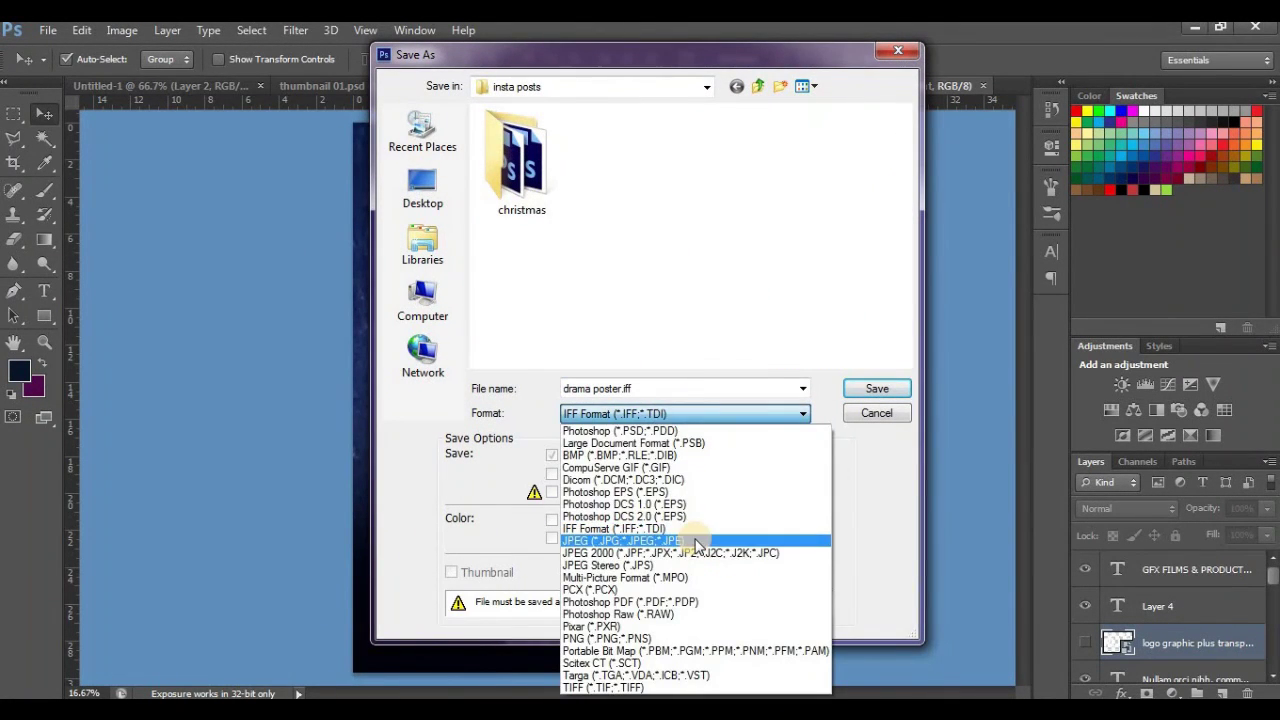
{"action": "left_click", "coordinate": [700, 540]}
{"action": "left_click", "coordinate": [862, 390]}
{"action": "left_click", "coordinate": [748, 190]}
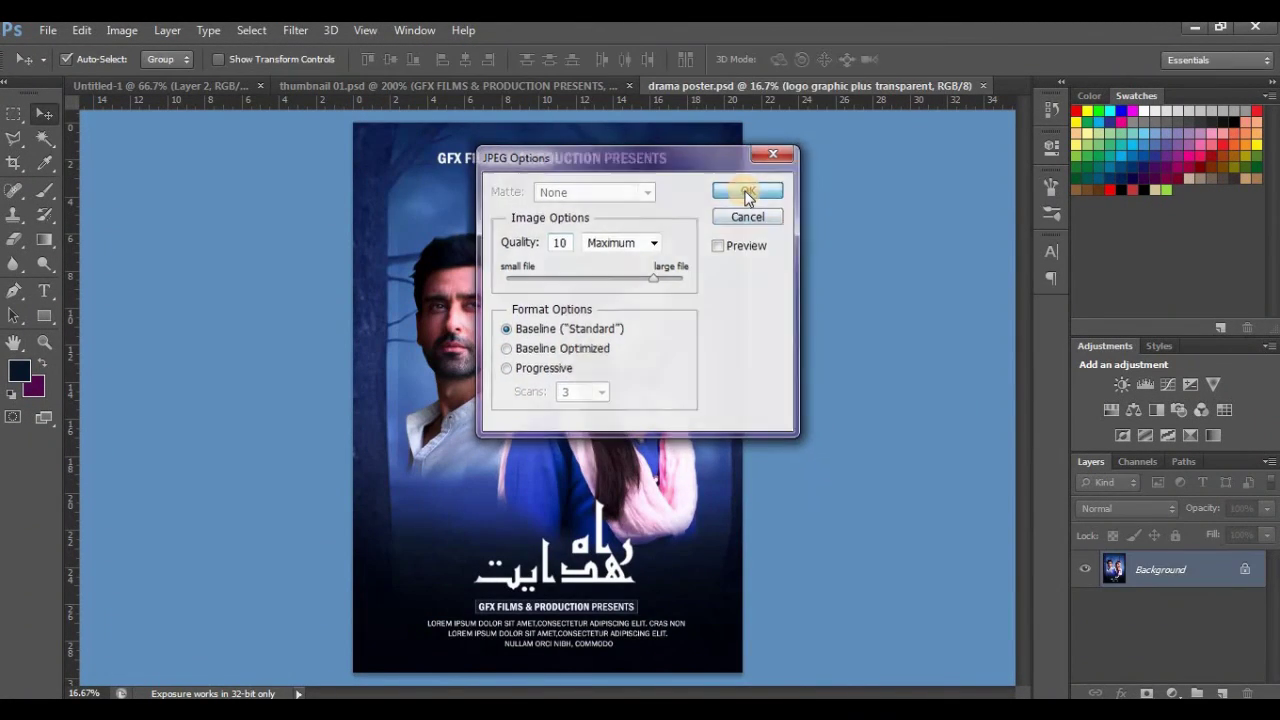